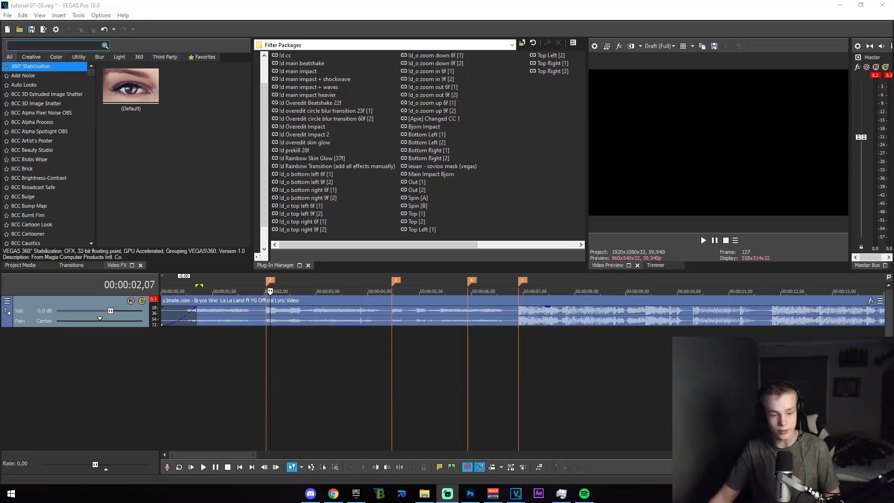
# Look over the song on the timeline, from its opening fade-in to the marker at 00:00:06,55.
pyautogui.click(251, 337)
pyautogui.click(259, 332)
pyautogui.click(528, 347)
pyautogui.click(541, 343)
pyautogui.click(519, 340)
pyautogui.click(521, 317)
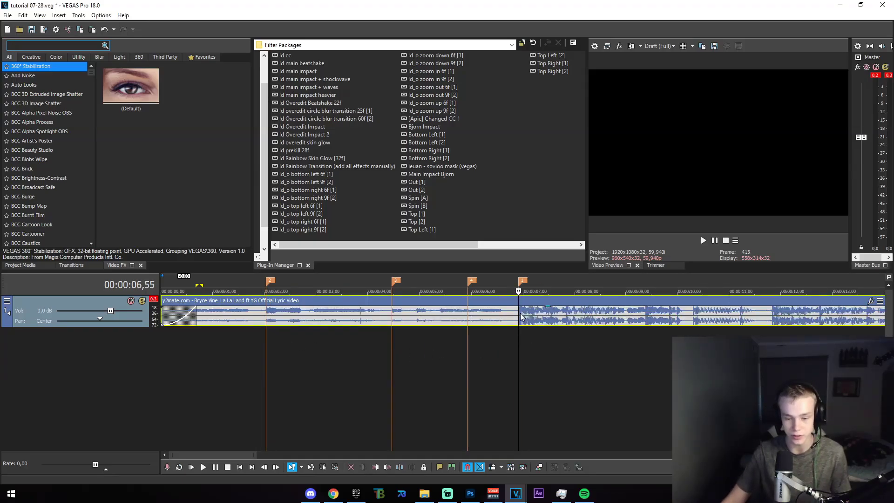
pyautogui.moveTo(163, 331); pyautogui.dragTo(138, 324)
pyautogui.click(191, 339)
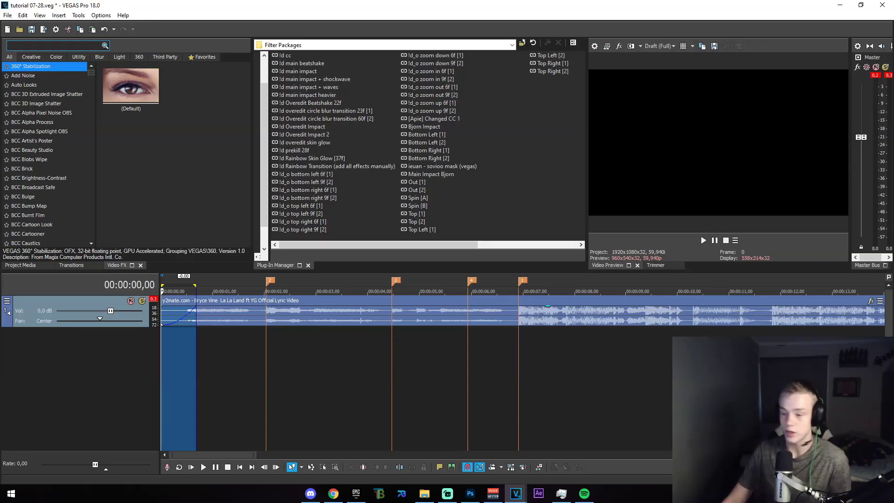
# Import the gameplay clip Fortnite 2021.06.30 - 23.15.13.94.DVR at the start of the timeline, above the song.
pyautogui.press('super+e')
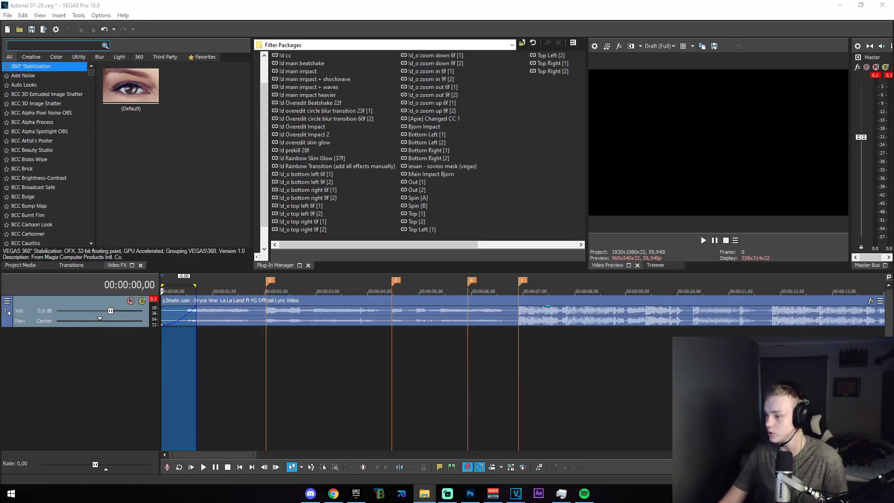
pyautogui.moveTo(355, 283); pyautogui.dragTo(165, 292)
pyautogui.click(522, 194)
pyautogui.click(468, 354)
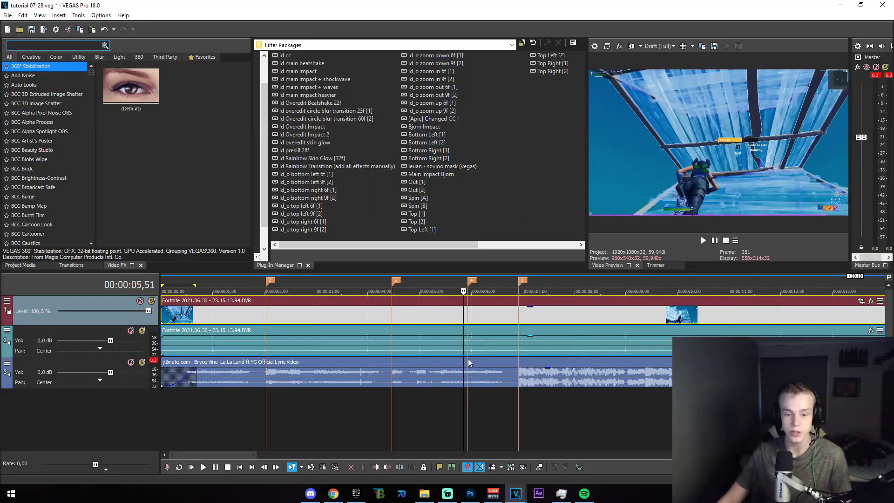
# Delete the audio track that came with the Fortnite gameplay clip.
pyautogui.scroll(-5, 465, 317)
pyautogui.rightClick(353, 343)
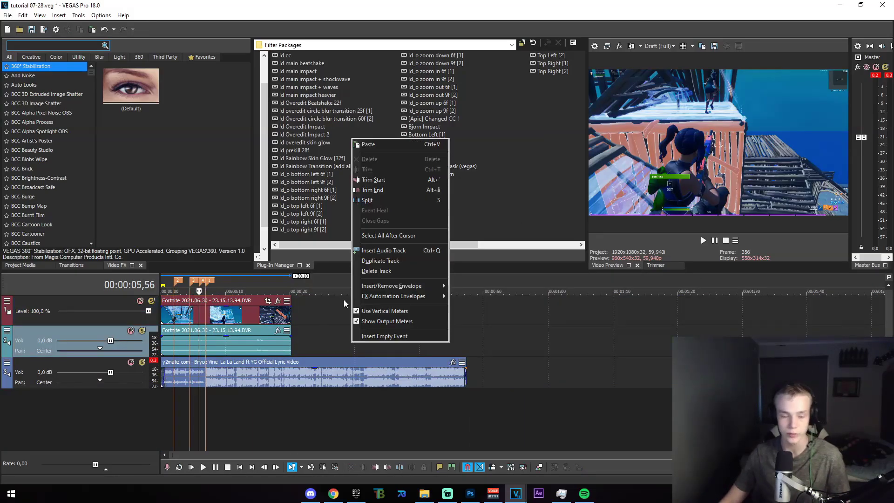
pyautogui.click(395, 270)
pyautogui.scroll(4, 304, 351)
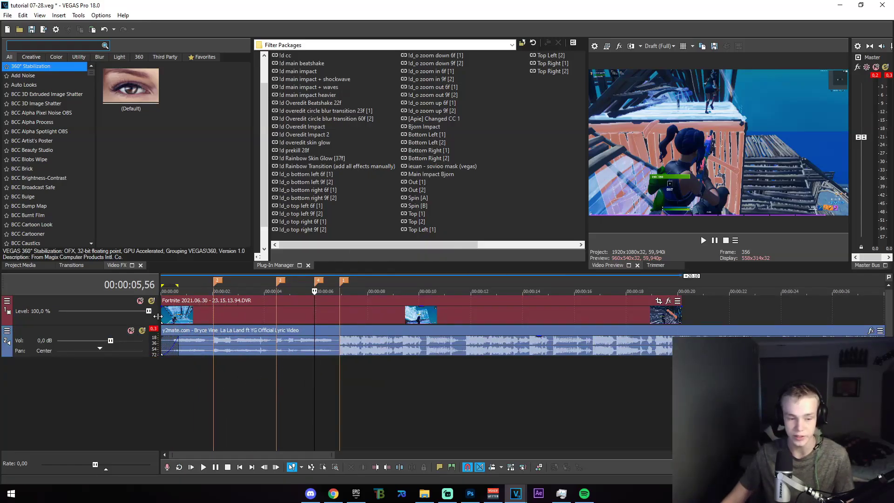
# Play the song section leading into the drop just past the marker at 00:00:06,55.
pyautogui.scroll(4, 359, 390)
pyautogui.click(414, 389)
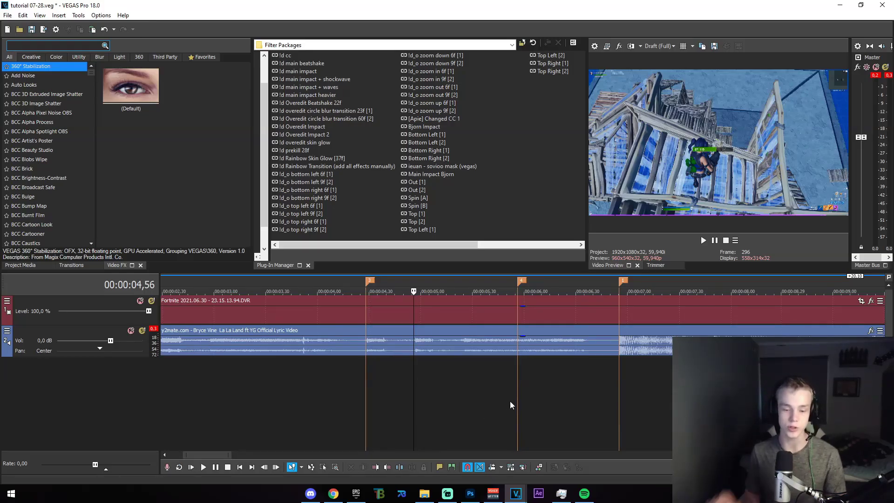
pyautogui.scroll(-1, 385, 425)
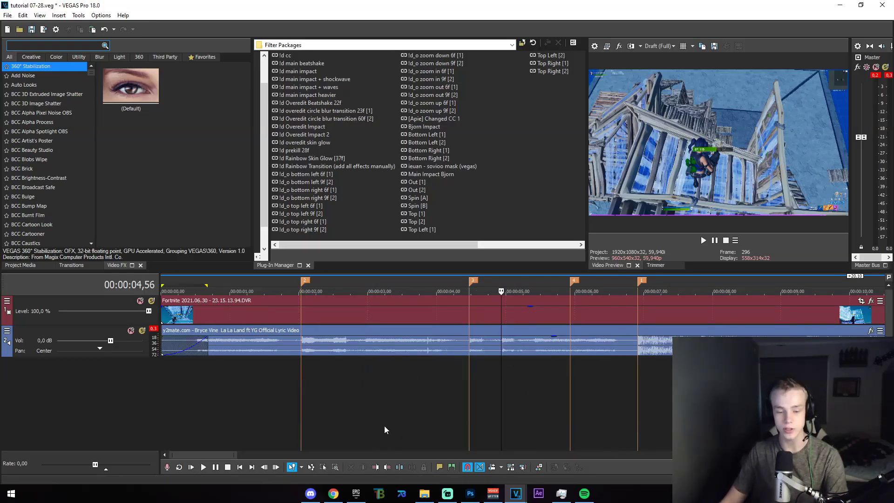
pyautogui.click(413, 398)
pyautogui.press('space')
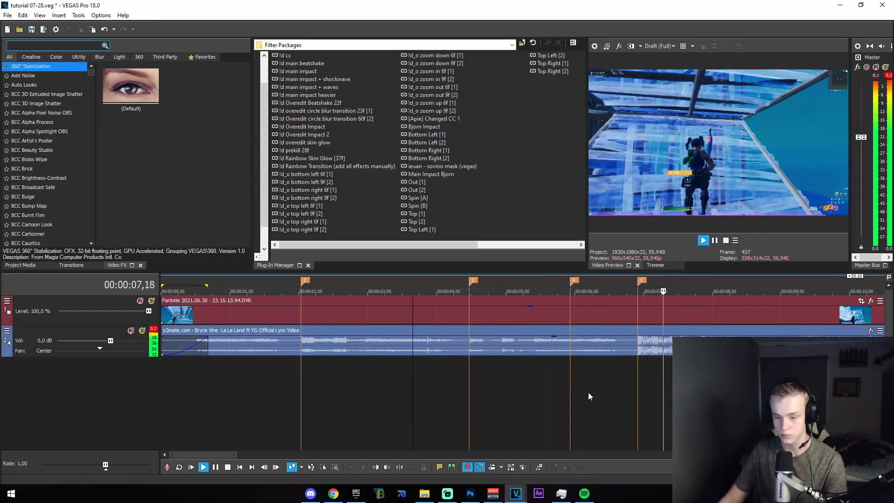
pyautogui.press('space')
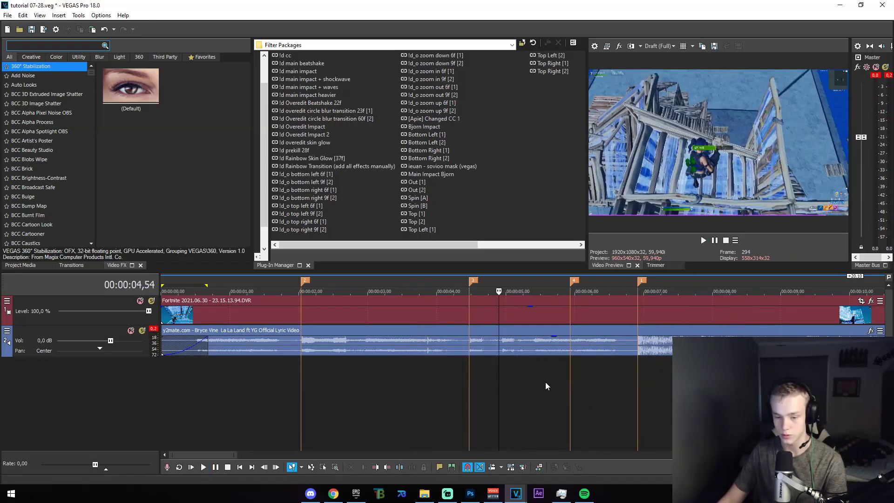
# Shift the gameplay clip later so its shot lines up with the marker at 00:00:05,56.
pyautogui.click(568, 352)
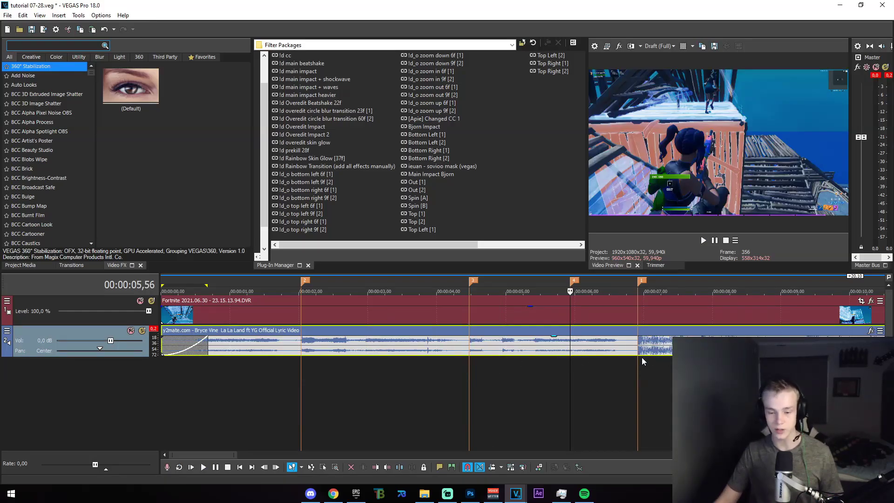
pyautogui.scroll(-3, 461, 355)
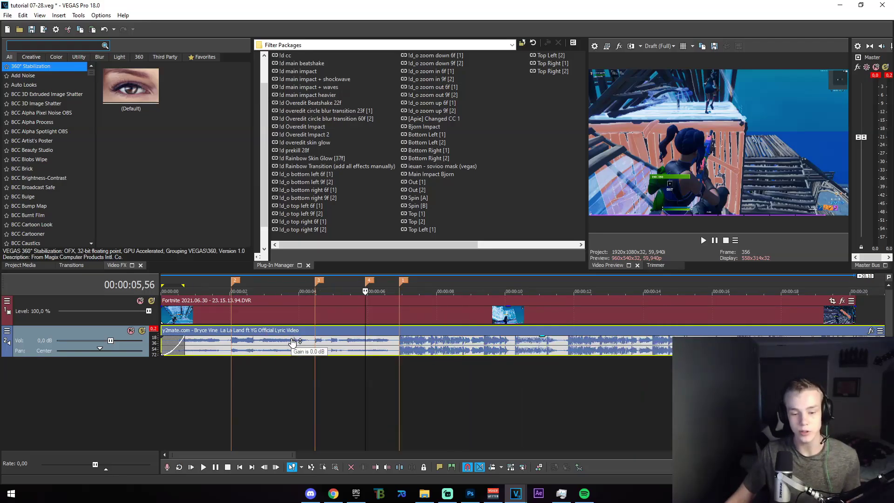
pyautogui.moveTo(163, 312); pyautogui.dragTo(358, 318)
pyautogui.scroll(4, 532, 306)
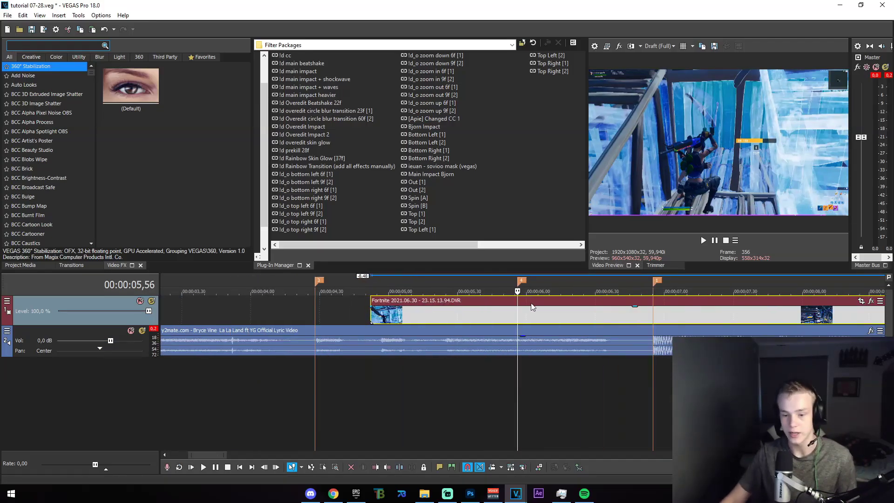
pyautogui.moveTo(538, 312)
pyautogui.mouseDown()
pyautogui.moveTo(580, 311)
pyautogui.moveTo(543, 311)
pyautogui.mouseUp()
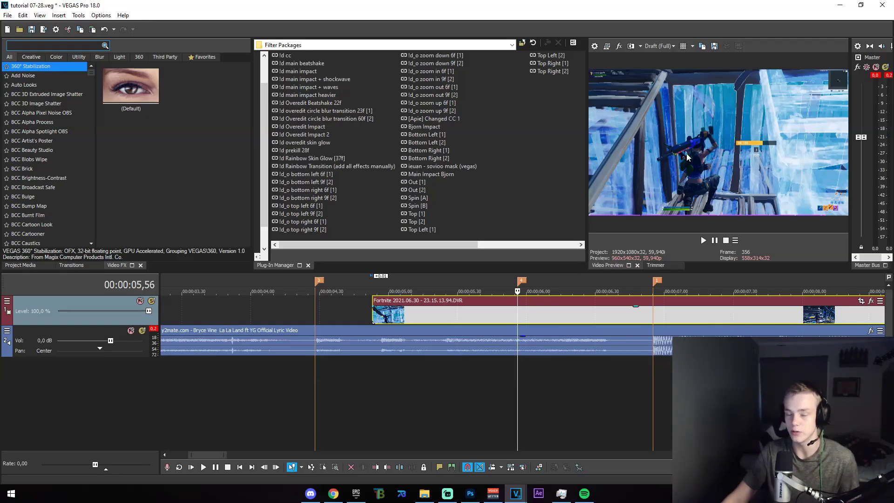
# Extend the gameplay clip back to the timeline start and add a fade-in ending at about 00:00:01,23, adjusting its curve type.
pyautogui.scroll(-5, 473, 353)
pyautogui.moveTo(327, 316); pyautogui.dragTo(206, 317)
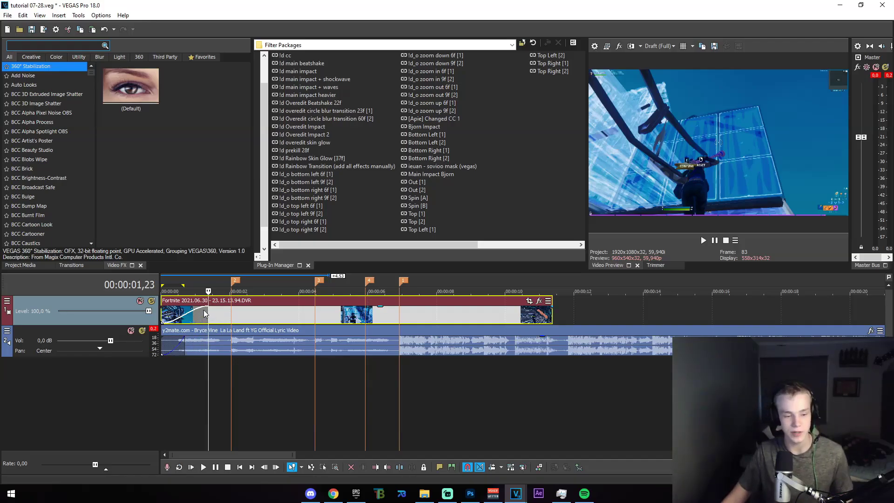
pyautogui.rightClick(199, 314)
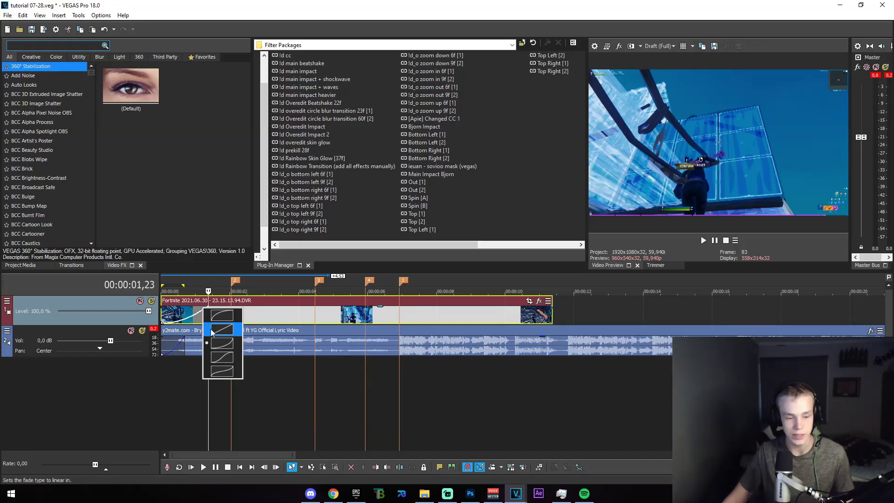
pyautogui.click(184, 380)
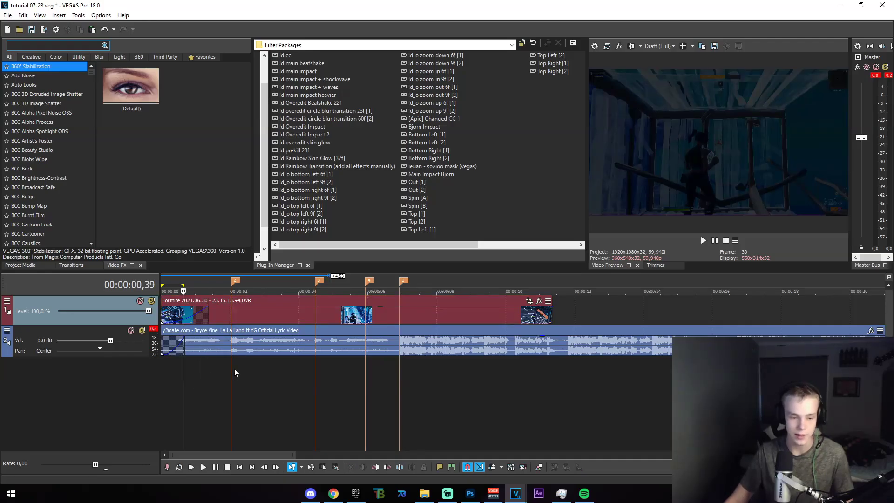
# Add the 3D ident clip on a new track above the gameplay, starting at the marker at 00:00:02,02.
pyautogui.click(226, 369)
pyautogui.click(236, 373)
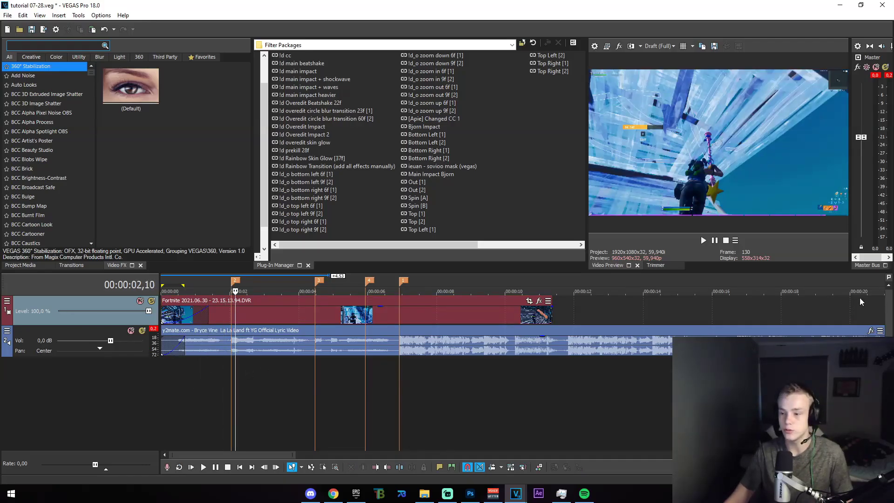
pyautogui.hotkey('alt', 'Tab')
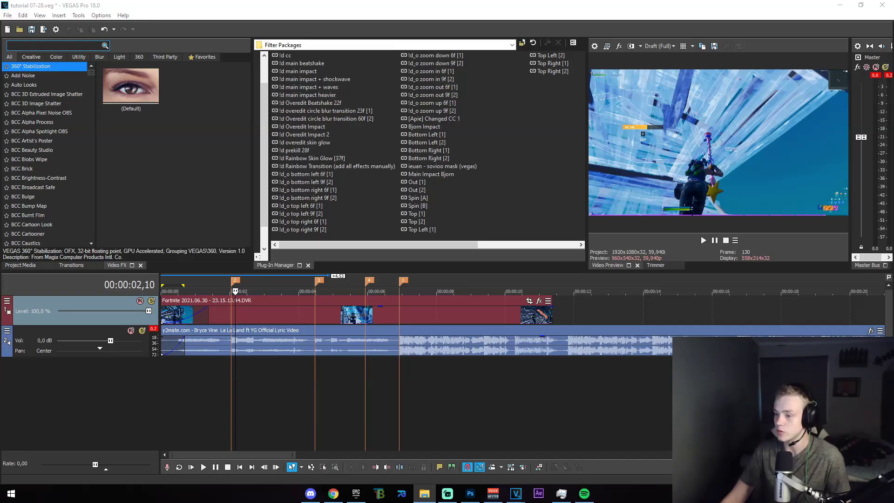
pyautogui.moveTo(308, 316); pyautogui.dragTo(238, 294)
pyautogui.click(248, 314)
pyautogui.click(233, 316)
# Split the 3D ident at the marker at 00:00:04,28 and delete the remainder.
pyautogui.click(314, 319)
pyautogui.press('s')
pyautogui.press('Delete')
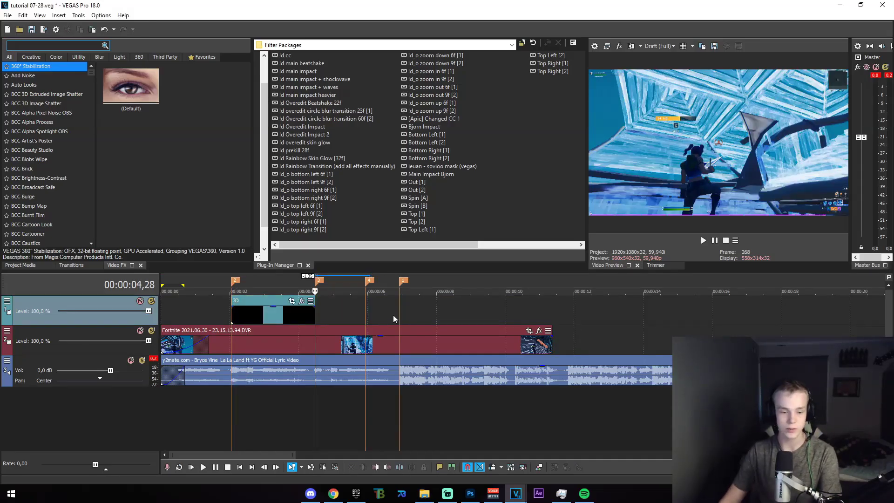
# Examine the timeline section between the markers at 00:00:02,02 and 00:00:04,28 that the 3D ident fills.
pyautogui.moveTo(208, 415); pyautogui.dragTo(309, 418)
pyautogui.click(226, 414)
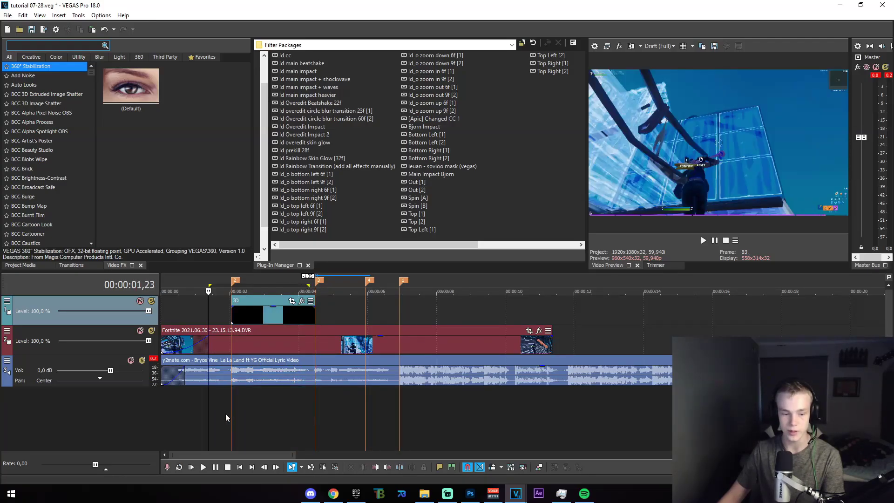
pyautogui.moveTo(232, 406); pyautogui.dragTo(319, 408)
pyautogui.click(312, 404)
pyautogui.click(253, 400)
pyautogui.click(232, 402)
pyautogui.click(292, 406)
pyautogui.click(309, 408)
pyautogui.click(316, 409)
pyautogui.moveTo(315, 407)
pyautogui.mouseDown()
pyautogui.moveTo(237, 409)
pyautogui.moveTo(306, 412)
pyautogui.mouseUp()
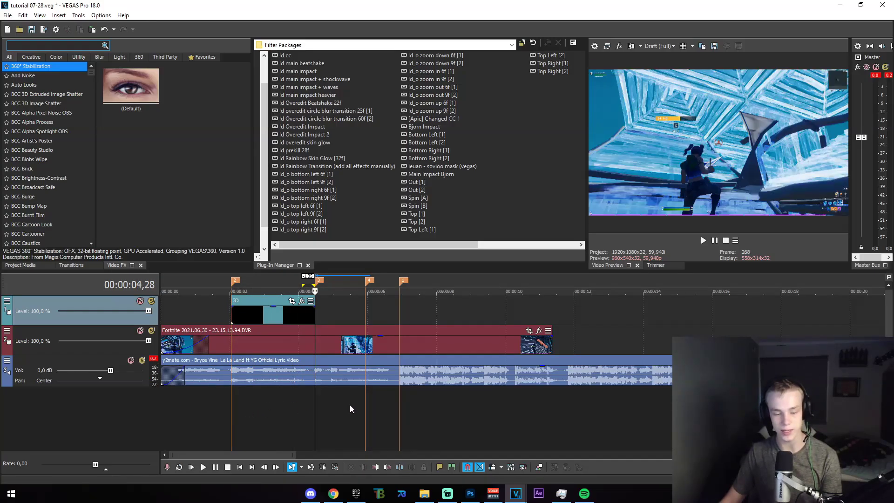
# Enable an alpha channel in the 3D ident's media properties so its black background is transparent.
pyautogui.click(289, 314)
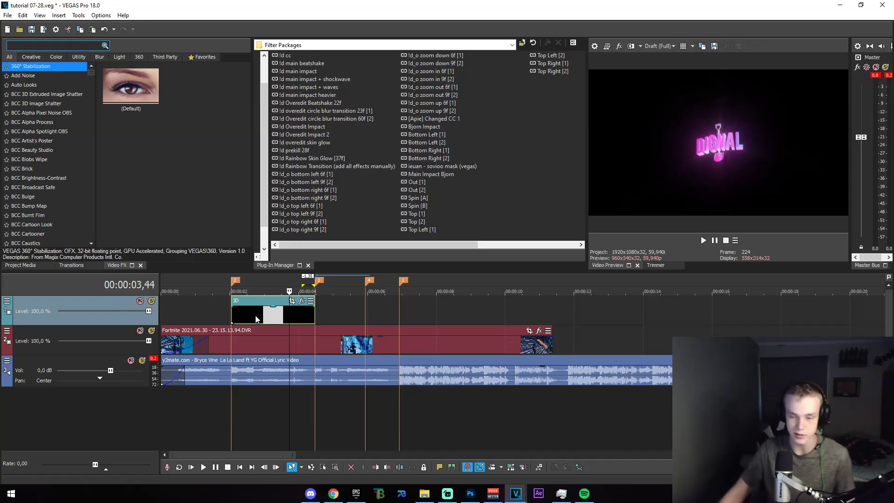
pyautogui.rightClick(255, 314)
pyautogui.click(280, 478)
pyautogui.click(402, 84)
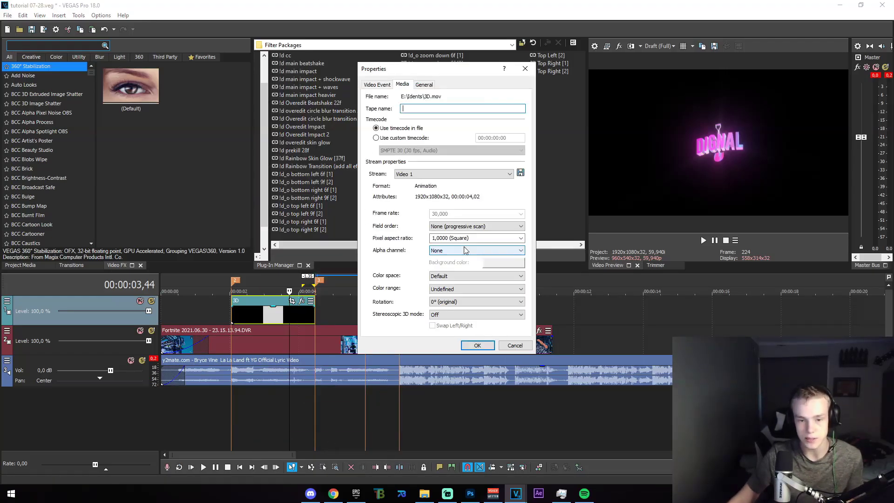
pyautogui.click(451, 251)
pyautogui.click(452, 278)
pyautogui.click(478, 345)
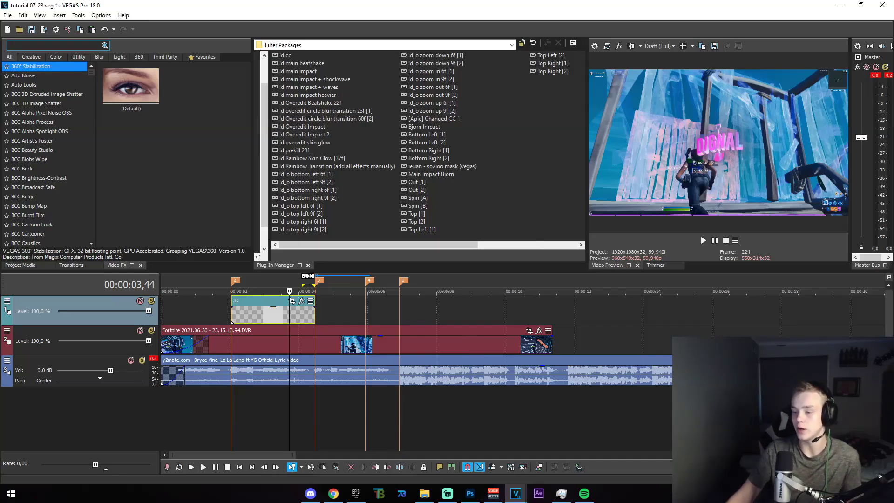
# Import the Ident Rainbow clip near the marker at 00:00:02,02 and delete its audio track.
pyautogui.hotkey('alt', 'Tab')
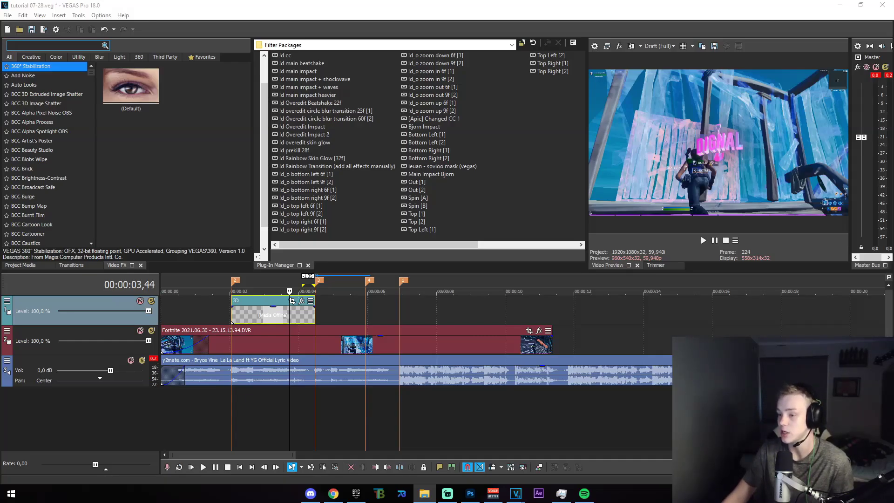
pyautogui.moveTo(760, 250); pyautogui.dragTo(239, 287)
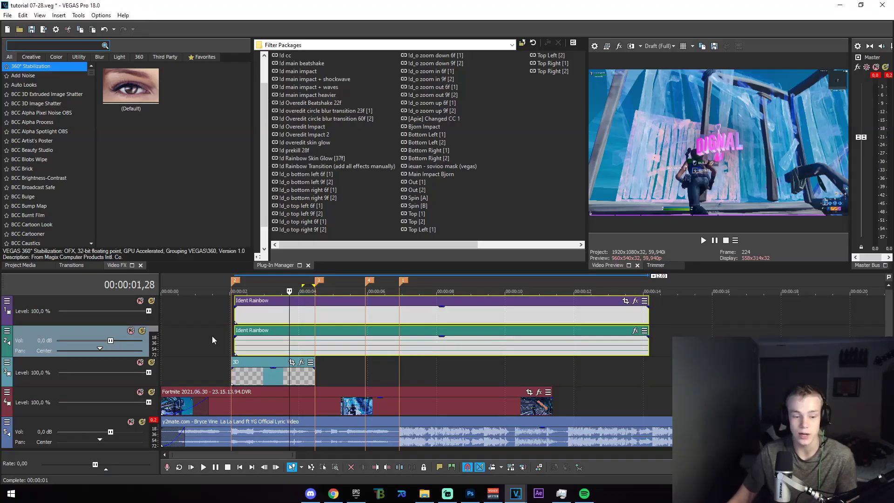
pyautogui.rightClick(212, 337)
pyautogui.click(239, 264)
# Shift the Ident Rainbow clip earlier and trim both ends to the markers at 00:00:02,02 and 00:00:04,28.
pyautogui.moveTo(238, 320)
pyautogui.mouseDown()
pyautogui.moveTo(231, 318)
pyautogui.moveTo(263, 319)
pyautogui.mouseUp()
pyautogui.click(231, 318)
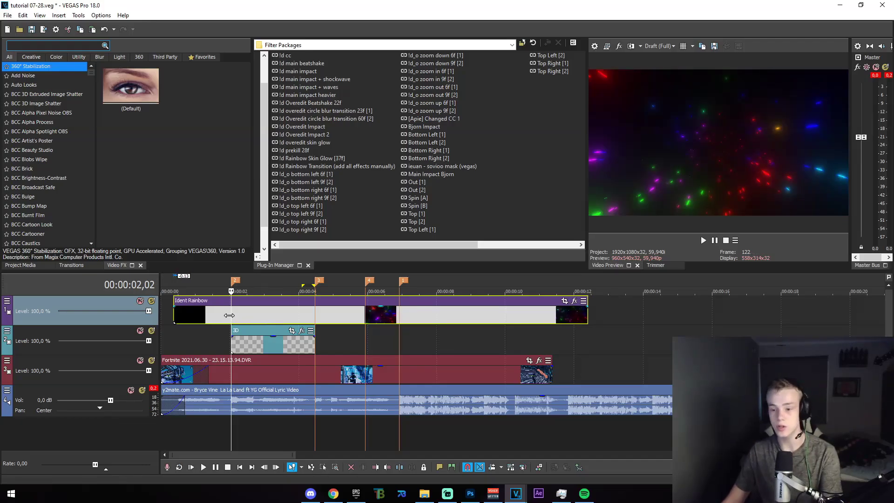
pyautogui.press('s')
pyautogui.click(225, 309)
pyautogui.press('Delete')
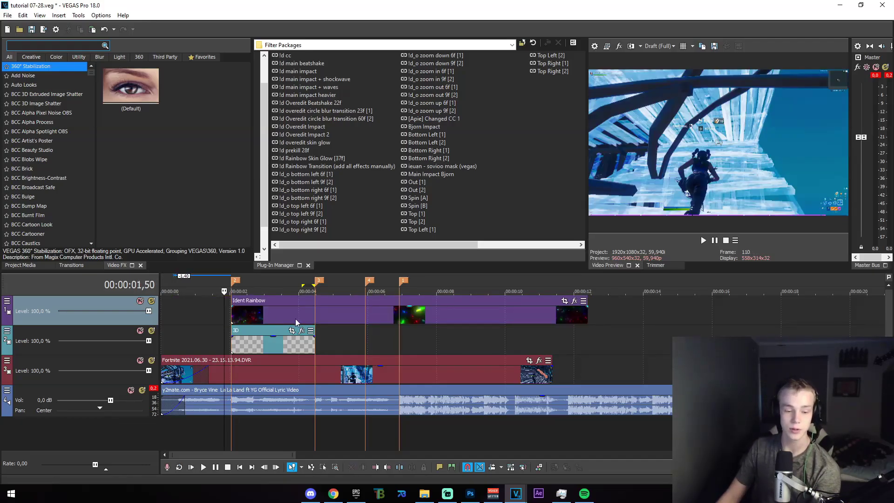
pyautogui.click(315, 318)
pyautogui.press('s')
pyautogui.press('Delete')
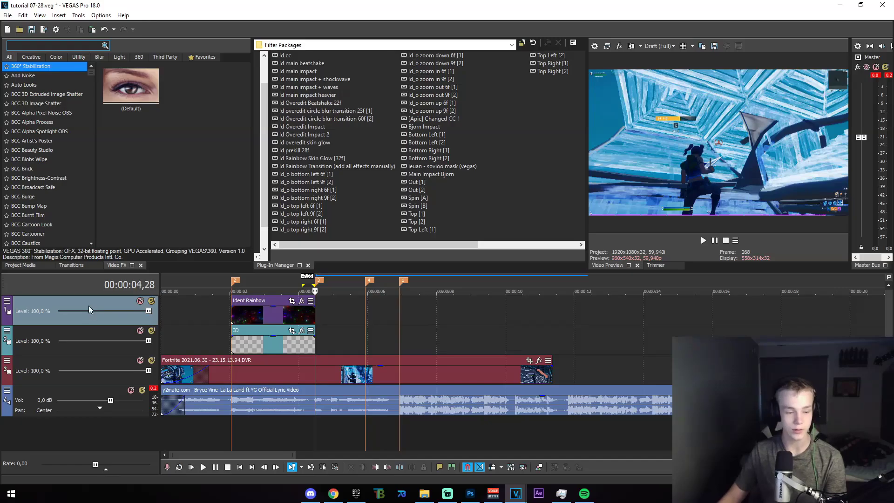
# Move the Ident Rainbow track below the 3D ident, set its compositing mode to Screen and check the blend over the gameplay.
pyautogui.moveTo(89, 306); pyautogui.dragTo(93, 345)
pyautogui.click(7, 331)
pyautogui.moveTo(56, 393)
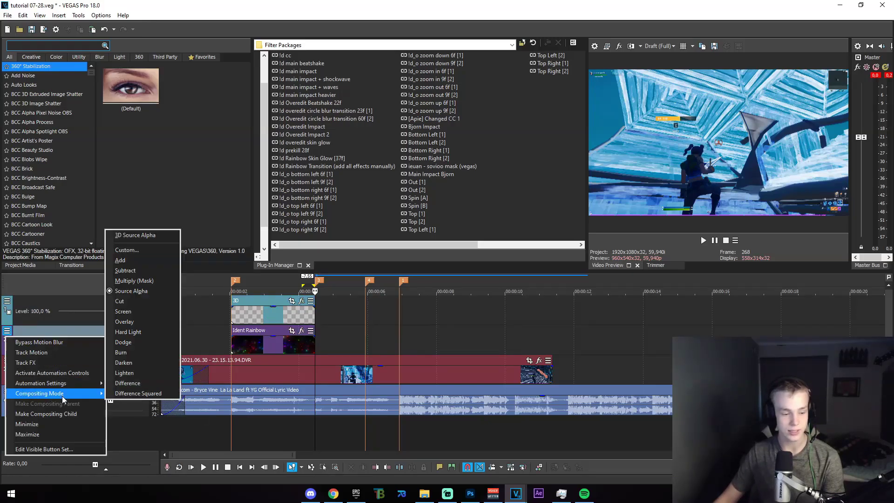
pyautogui.click(136, 315)
pyautogui.scroll(1, 301, 423)
pyautogui.moveTo(232, 430); pyautogui.dragTo(386, 441)
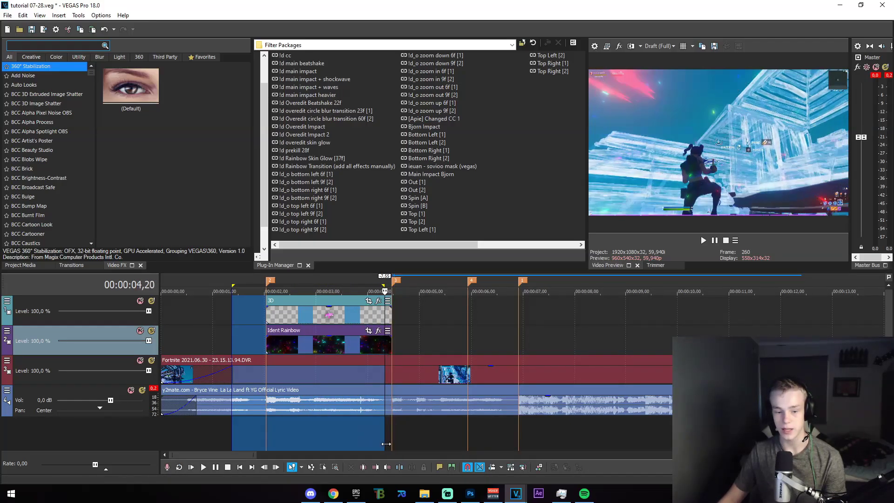
pyautogui.click(387, 436)
# Add the Black Bars clip on a new track above the 3D ident, close to its start.
pyautogui.scroll(1, 396, 424)
pyautogui.rightClick(361, 423)
pyautogui.click(391, 443)
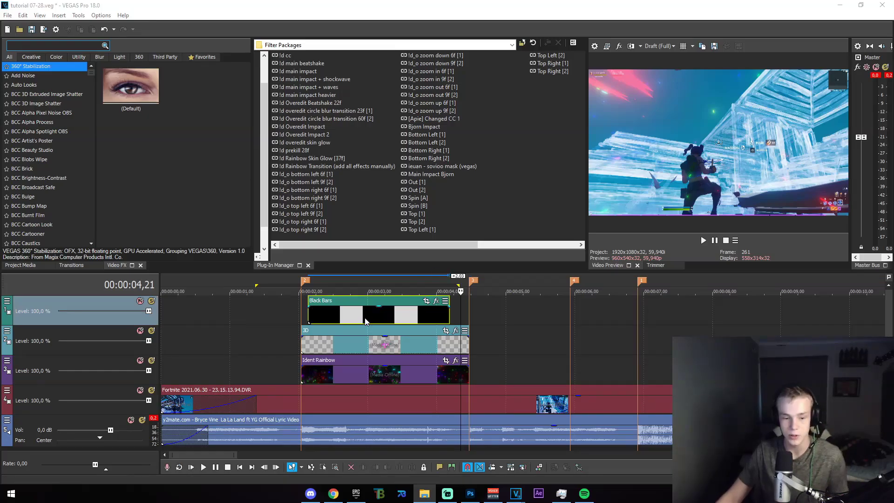
pyautogui.moveTo(366, 321); pyautogui.dragTo(363, 321)
# Enable an alpha channel in the Black Bars clip's media properties so the area between the bars is transparent.
pyautogui.rightClick(362, 322)
pyautogui.click(377, 476)
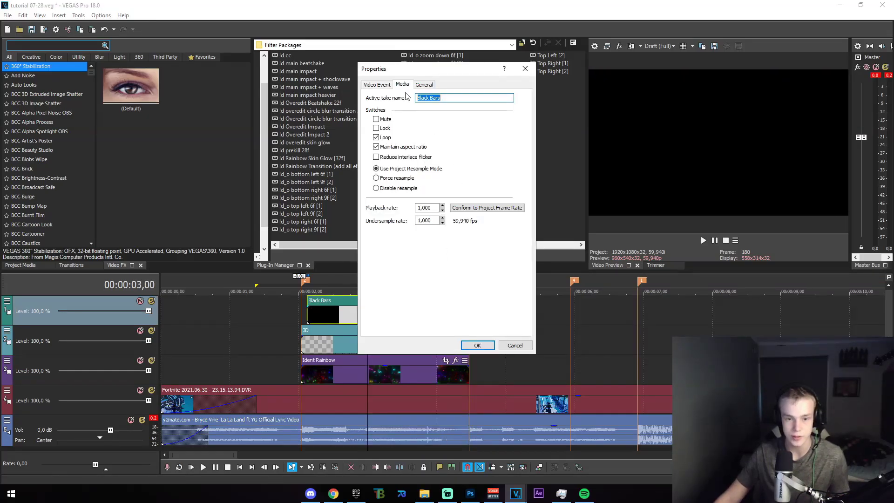
pyautogui.click(477, 239)
pyautogui.click(477, 266)
pyautogui.click(478, 345)
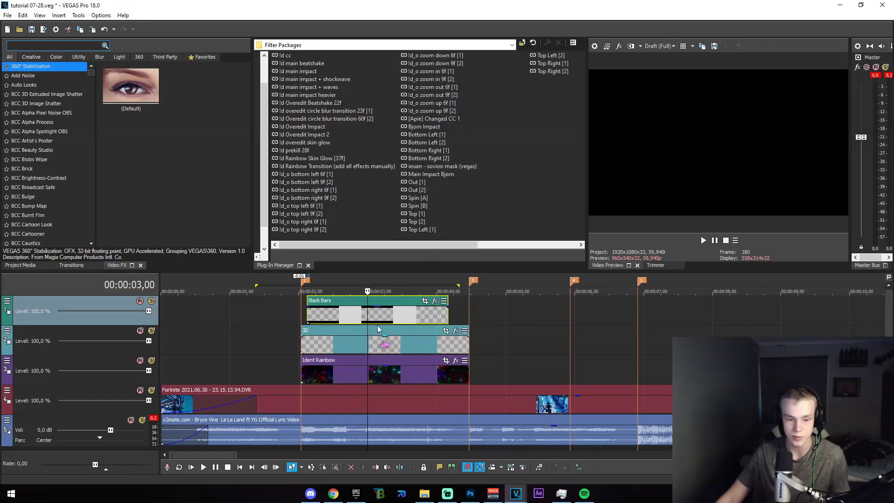
# Shift the Black Bars clip so it ends at the marker at 00:00:04,28 and scrub through its bar animation.
pyautogui.moveTo(289, 312)
pyautogui.mouseDown()
pyautogui.moveTo(448, 328)
pyautogui.moveTo(446, 319)
pyautogui.mouseUp()
pyautogui.click(446, 320)
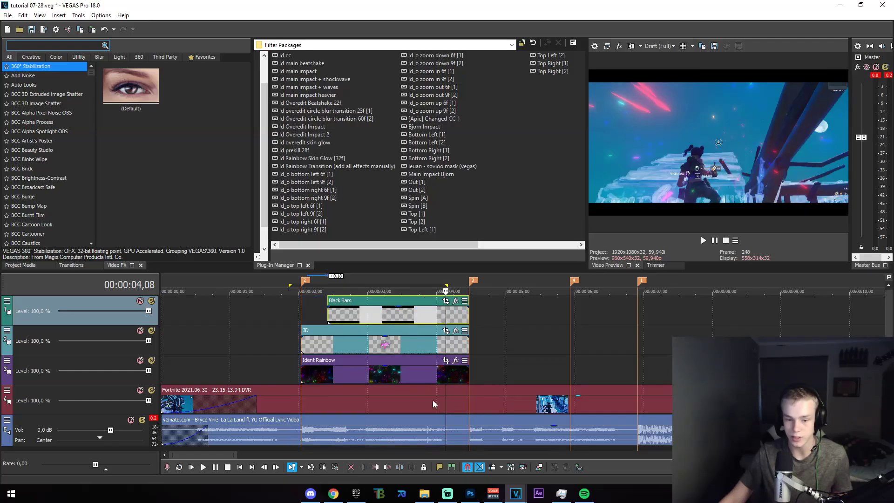
pyautogui.click(344, 315)
pyautogui.click(372, 315)
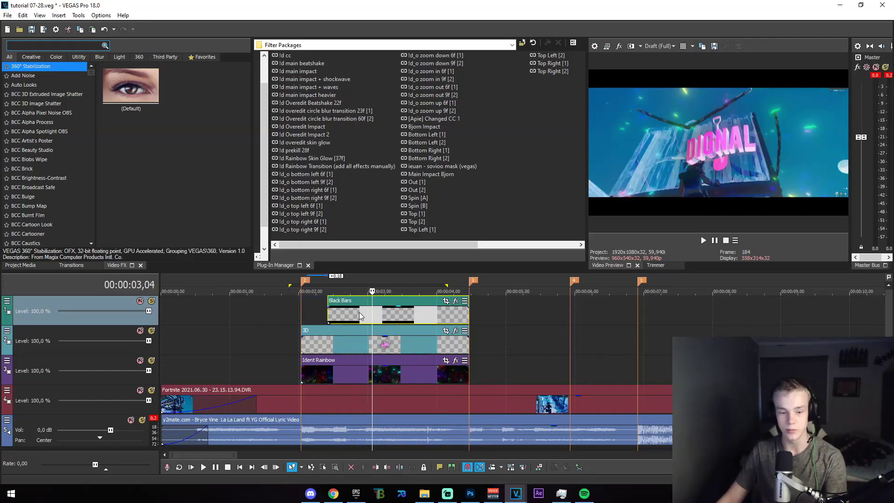
pyautogui.click(360, 315)
pyautogui.click(345, 315)
pyautogui.click(347, 315)
pyautogui.click(388, 315)
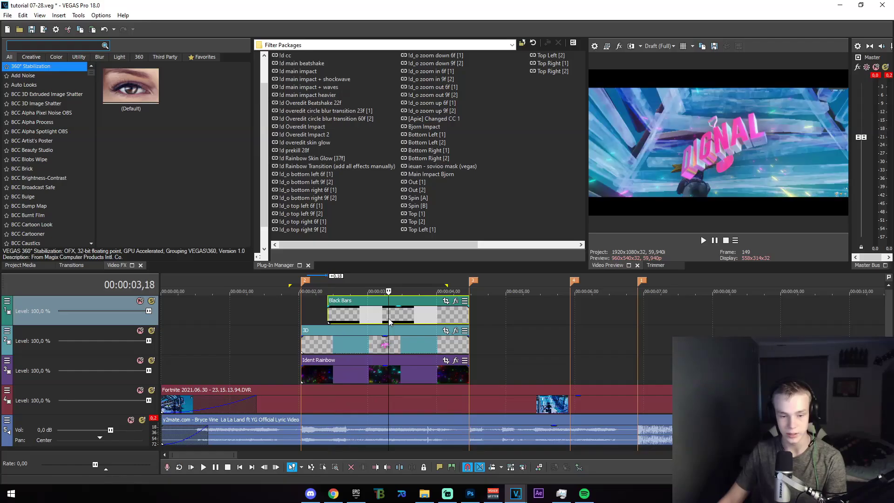
pyautogui.click(371, 315)
pyautogui.click(365, 316)
pyautogui.press('s')
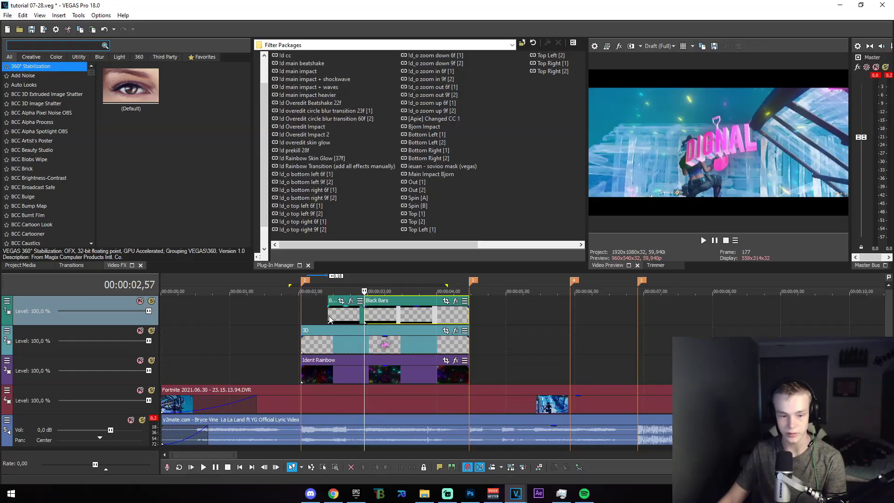
pyautogui.hotkey('ctrl', 'z')
# Time-stretch the Black Bars clip's start back to the marker at 00:00:02,02 and check the overlays around that point.
pyautogui.moveTo(329, 319)
pyautogui.mouseDown()
pyautogui.moveTo(302, 319)
pyautogui.moveTo(311, 319)
pyautogui.mouseUp()
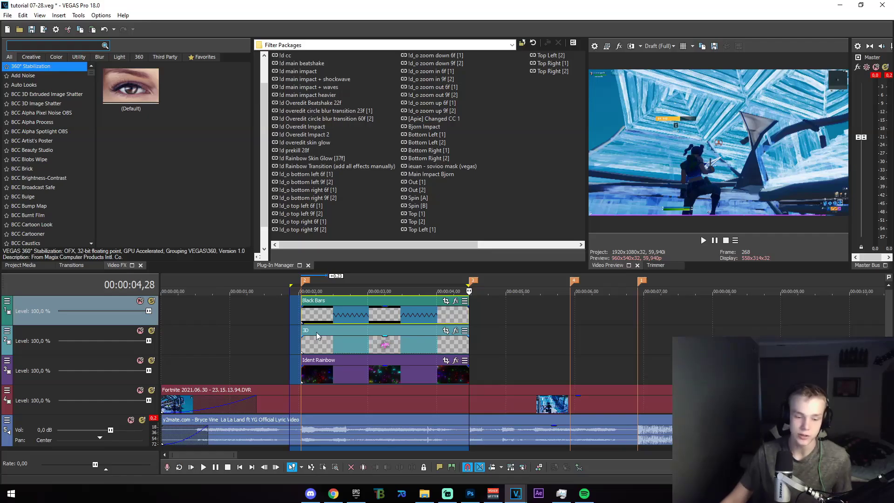
pyautogui.click(291, 347)
pyautogui.moveTo(272, 371); pyautogui.dragTo(355, 383)
pyautogui.moveTo(329, 374); pyautogui.dragTo(298, 371)
pyautogui.click(301, 372)
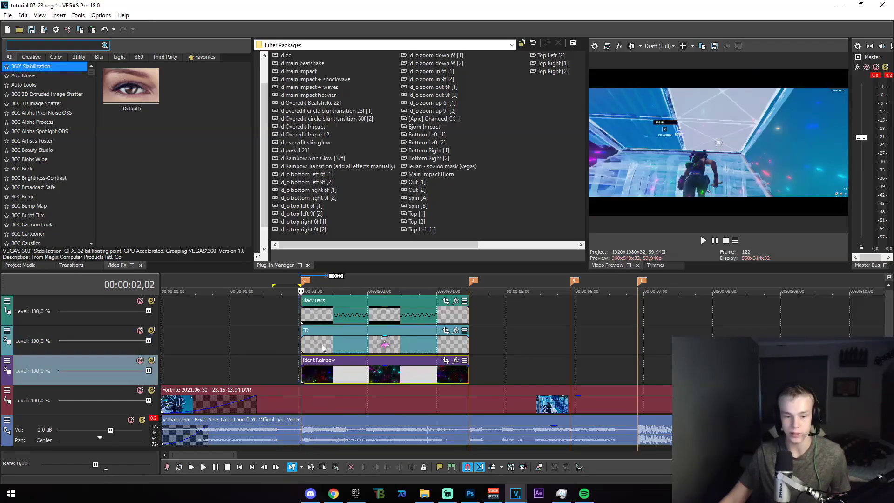
# Find the S_BlurMoCurves effect and apply its dig preset to the Black Bars clip.
pyautogui.click(324, 320)
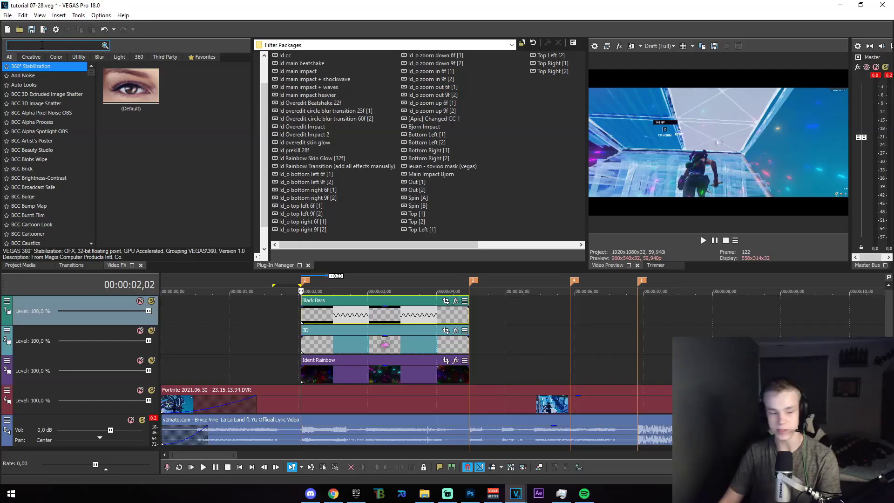
pyautogui.write('blurmocur')
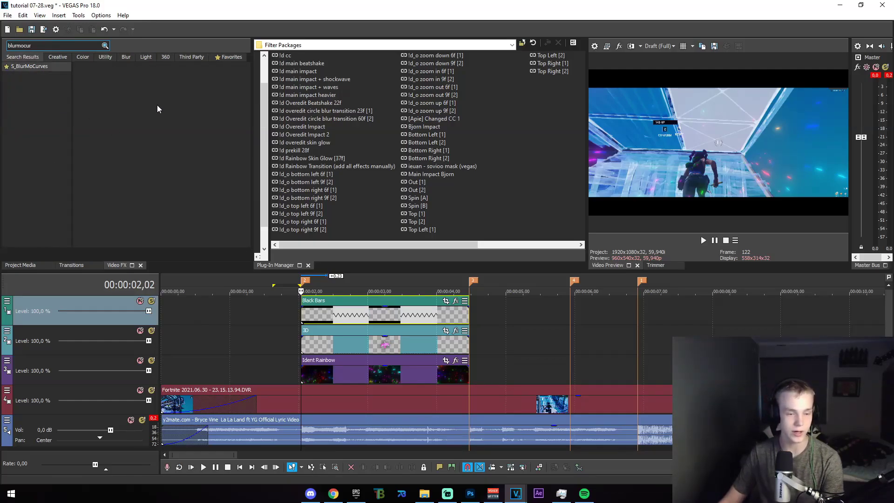
pyautogui.click(173, 91)
pyautogui.click(174, 180)
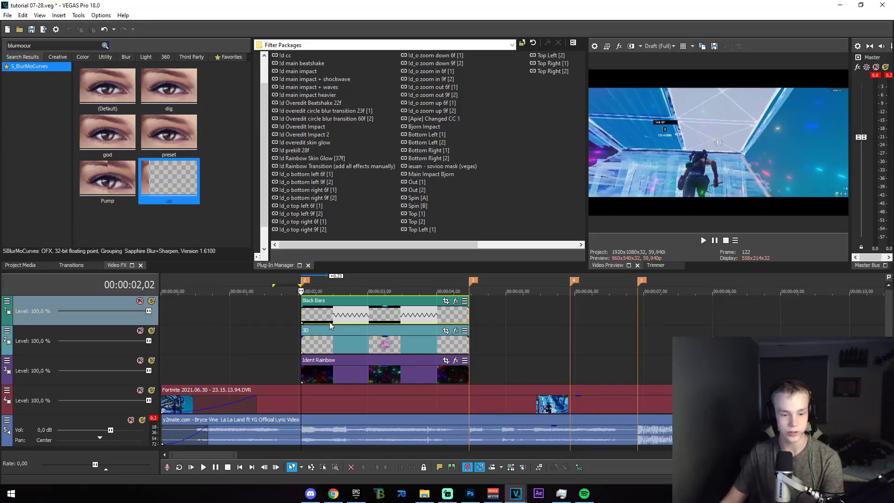
pyautogui.click(182, 110)
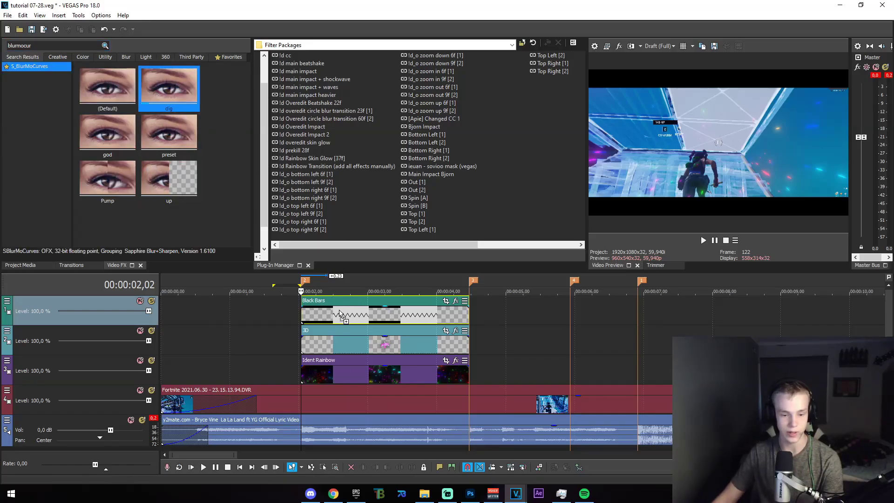
pyautogui.moveTo(341, 314); pyautogui.dragTo(342, 315)
# Animate Z Dist on the Black Bars with a keyframe at 00:00:00,42 and set it to 0,733 at the clip's start.
pyautogui.scroll(5, 387, 324)
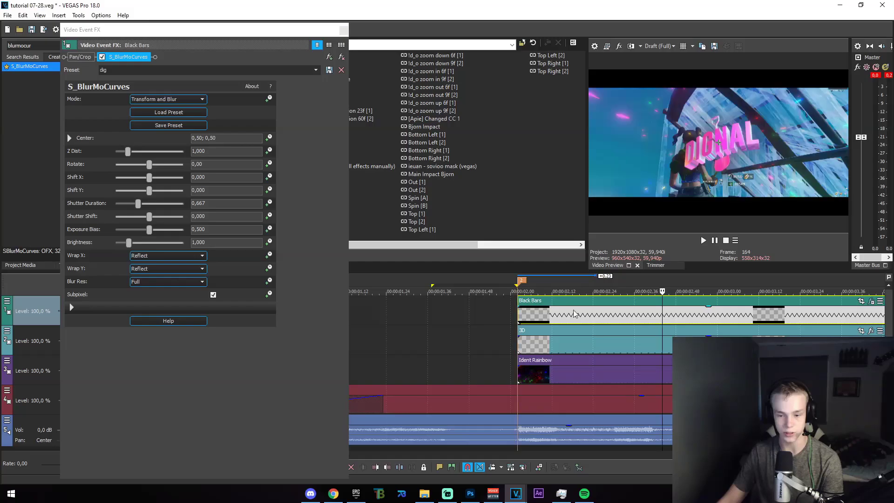
pyautogui.click(268, 151)
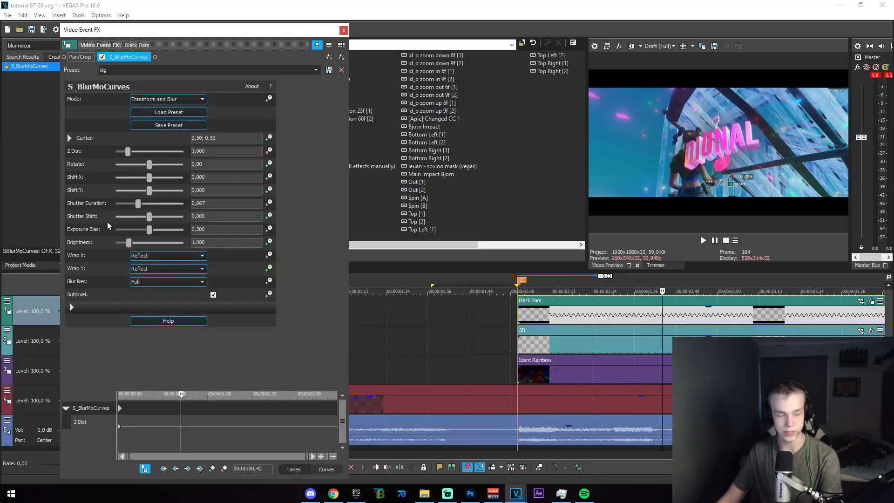
pyautogui.moveTo(181, 396); pyautogui.dragTo(119, 404)
pyautogui.click(120, 426)
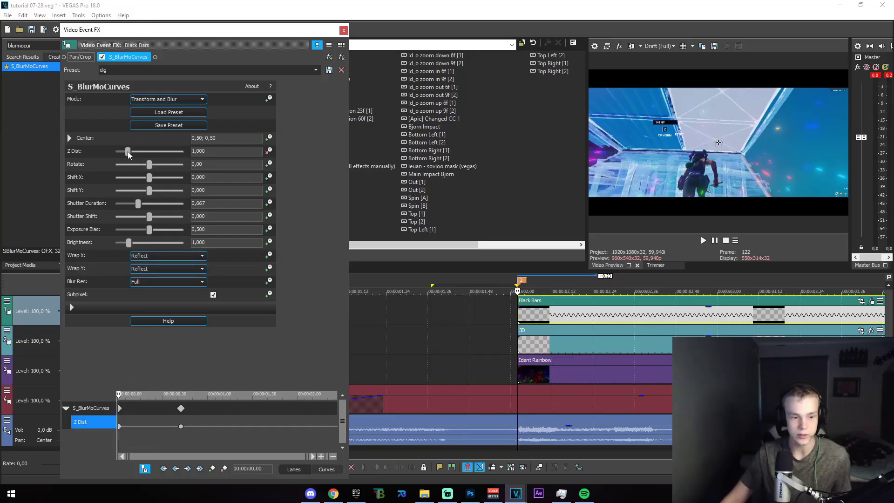
pyautogui.moveTo(128, 152); pyautogui.dragTo(125, 156)
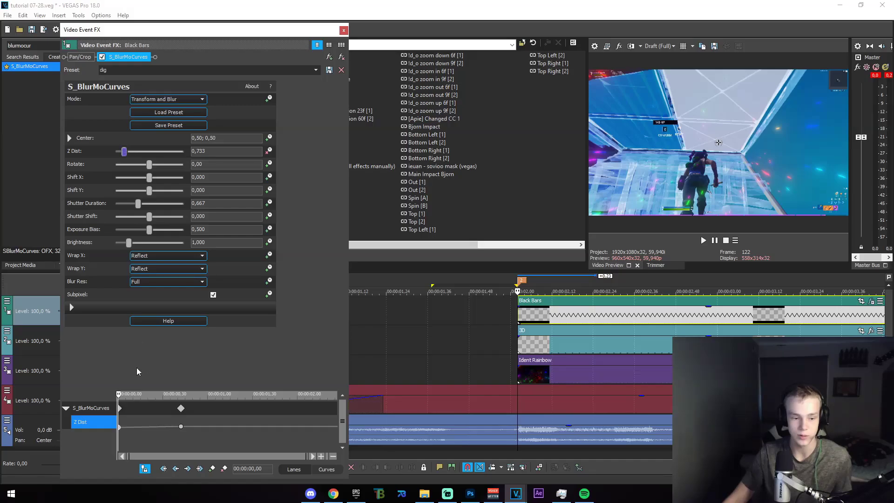
pyautogui.rightClick(130, 428)
pyautogui.click(180, 431)
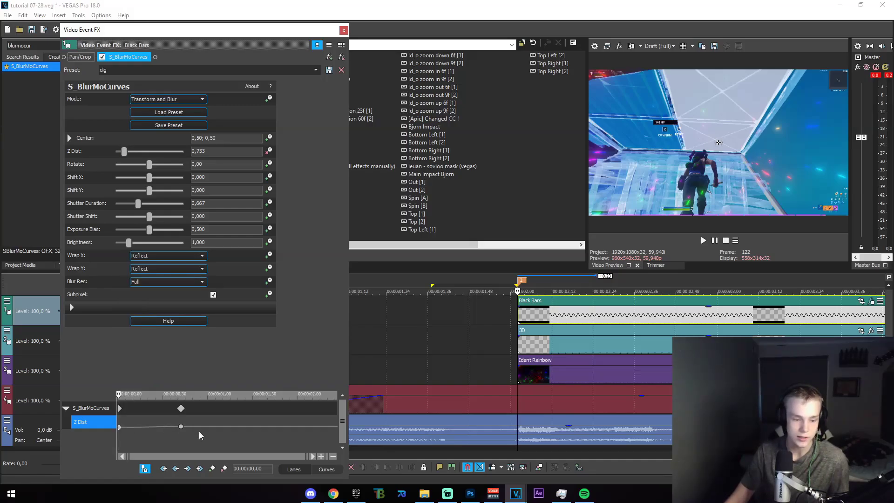
# Shape the Z Dist curve into a smooth S between its two keyframes using their tangent handles, then close the effect settings.
pyautogui.click(323, 469)
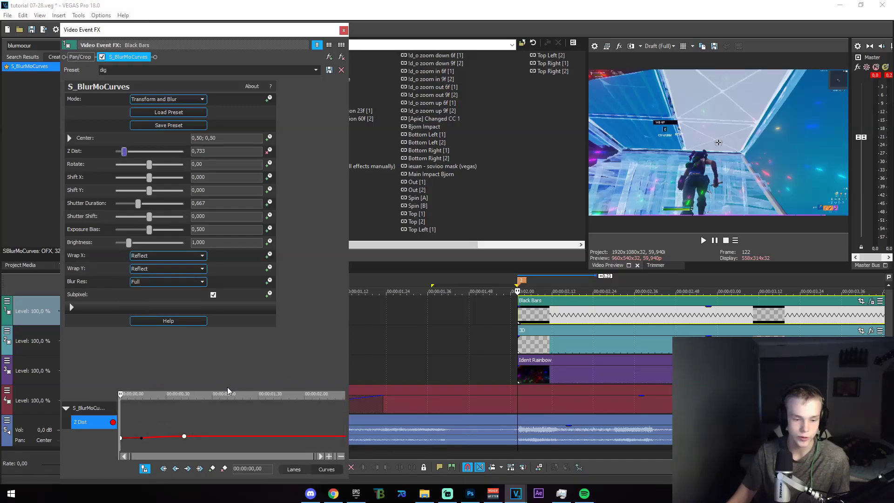
pyautogui.moveTo(228, 388); pyautogui.dragTo(240, 91)
pyautogui.moveTo(142, 399); pyautogui.dragTo(198, 399)
pyautogui.click(184, 382)
pyautogui.rightClick(185, 382)
pyautogui.click(208, 363)
pyautogui.moveTo(164, 382); pyautogui.dragTo(122, 383)
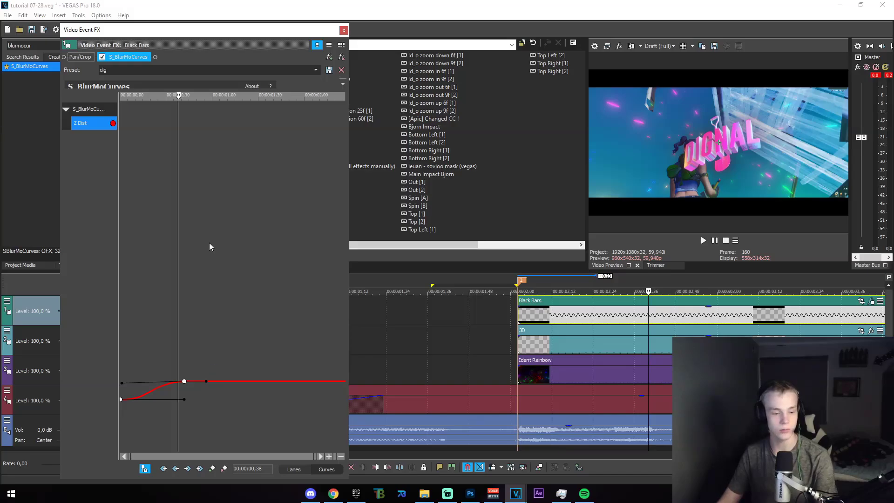
pyautogui.click(302, 473)
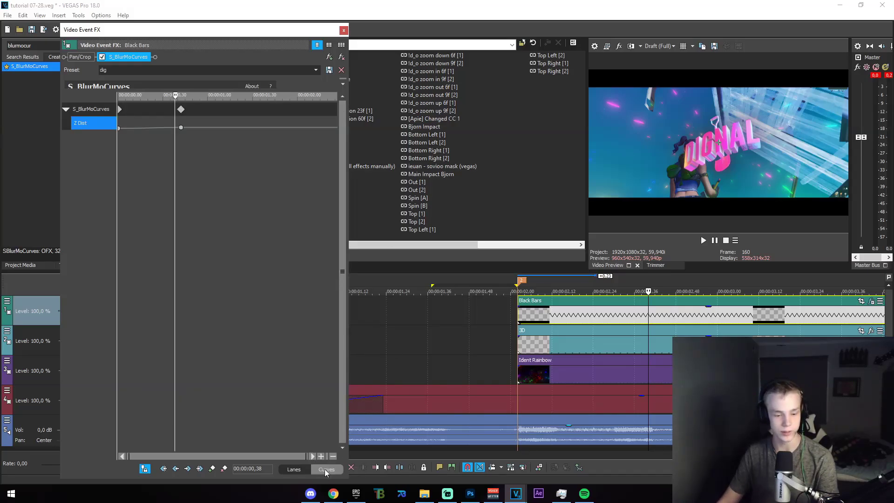
pyautogui.moveTo(208, 90); pyautogui.dragTo(201, 400)
pyautogui.click(344, 30)
# Add short fade-ins to the start of the Ident Rainbow and 3D clips and scrub through the result.
pyautogui.moveTo(519, 369); pyautogui.dragTo(558, 375)
pyautogui.moveTo(519, 336); pyautogui.dragTo(572, 340)
pyautogui.moveTo(488, 362); pyautogui.dragTo(718, 371)
pyautogui.scroll(-2, 353, 363)
pyautogui.moveTo(339, 363); pyautogui.dragTo(548, 372)
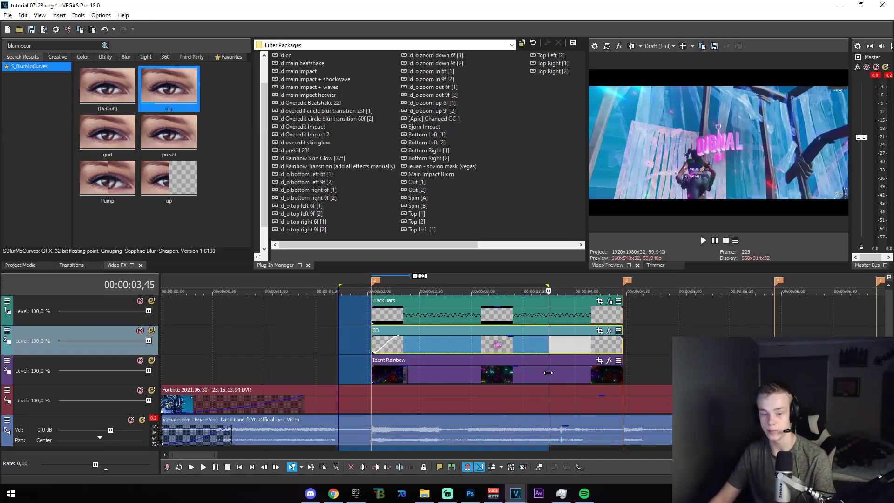
pyautogui.click(548, 371)
pyautogui.scroll(-1, 410, 396)
# Find the S_Tint effect and apply its apie tint preset to the Fortnite gameplay clip.
pyautogui.click(286, 396)
pyautogui.moveTo(41, 47); pyautogui.dragTo(0, 51)
pyautogui.write('tint')
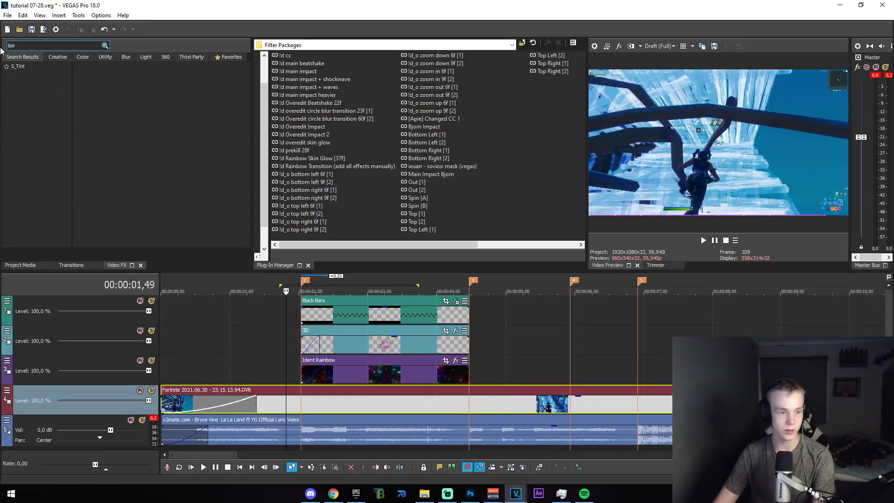
pyautogui.click(19, 66)
pyautogui.moveTo(174, 98); pyautogui.dragTo(292, 396)
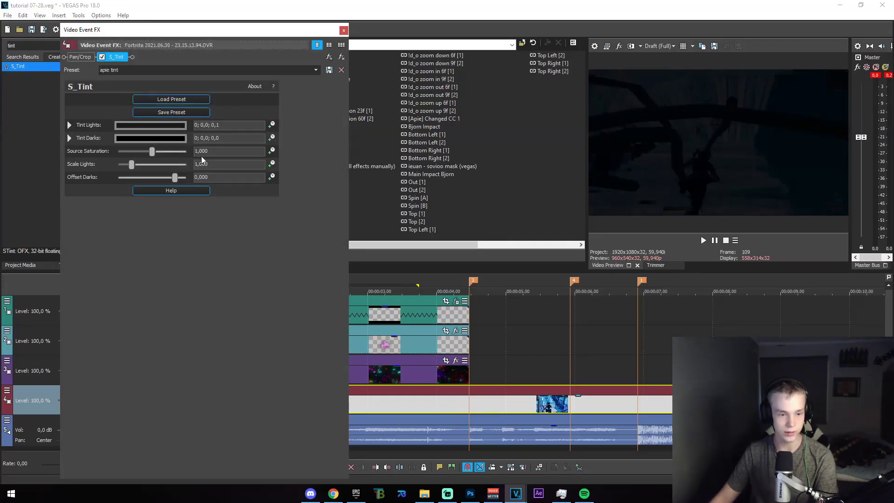
# Set the Tint Lights colour to near-black 0; 0,0; 0,1 and enable its keyframe animation.
pyautogui.click(129, 125)
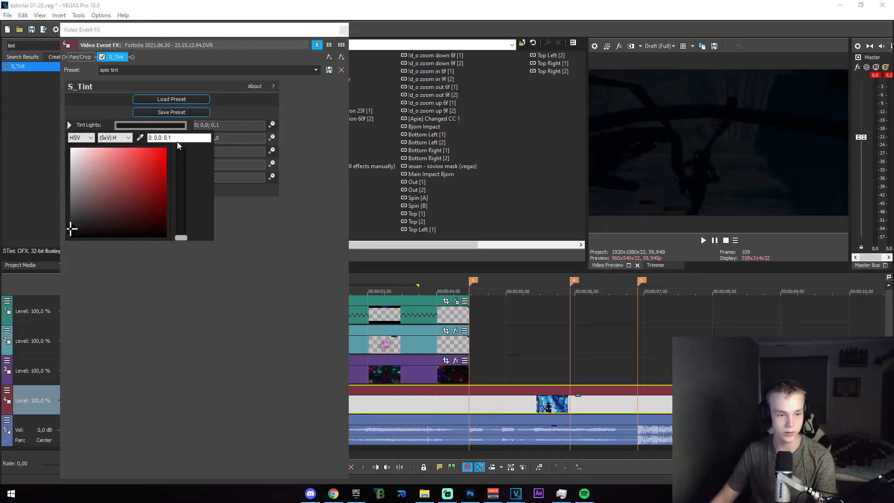
pyautogui.moveTo(70, 229); pyautogui.dragTo(69, 226)
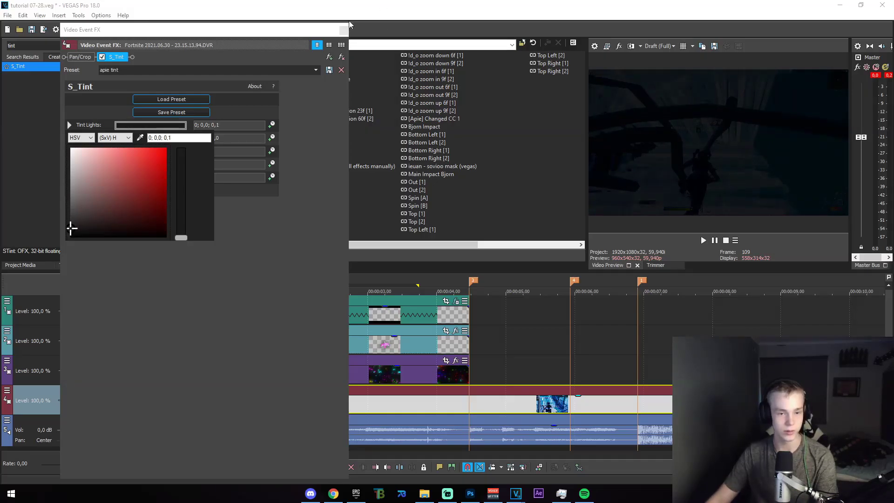
pyautogui.click(150, 125)
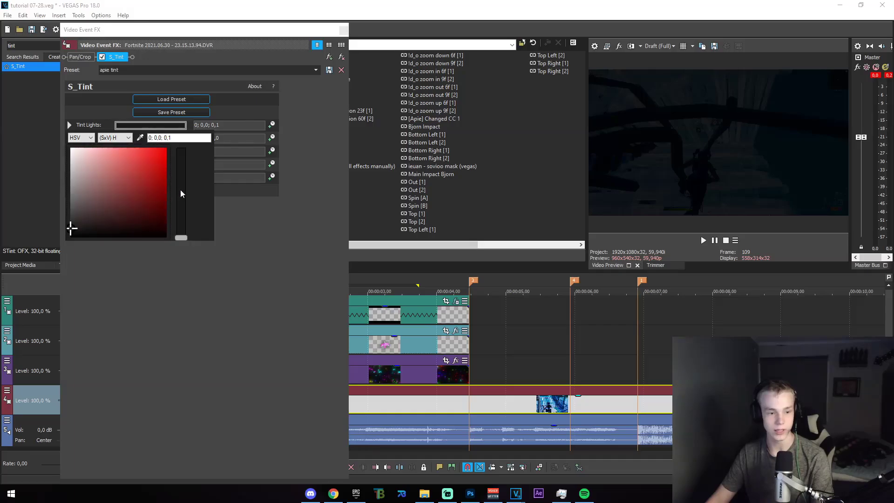
pyautogui.click(272, 124)
# Add a dark Tint Lights keyframe at the 00:00:02,02 marker and make it white (1,0) at 00:00:01,52 and at the clip's start.
pyautogui.scroll(4, 529, 342)
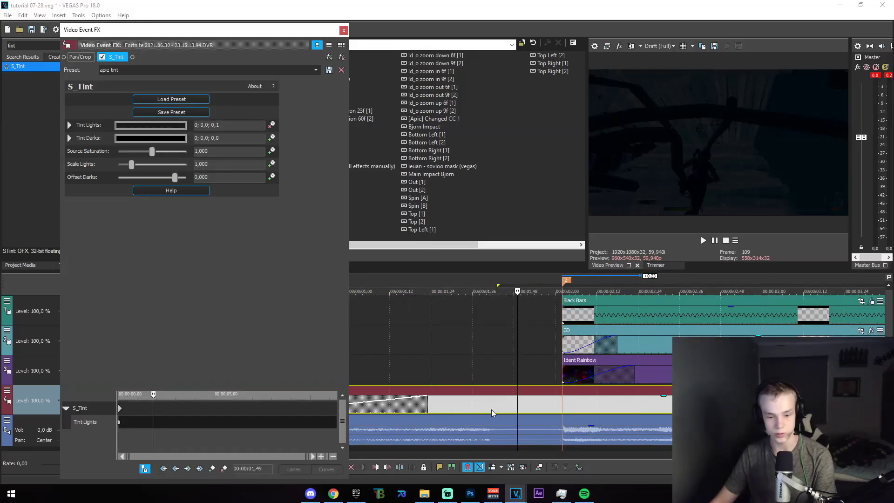
pyautogui.click(572, 409)
pyautogui.click(564, 408)
pyautogui.click(212, 469)
pyautogui.click(528, 409)
pyautogui.click(150, 125)
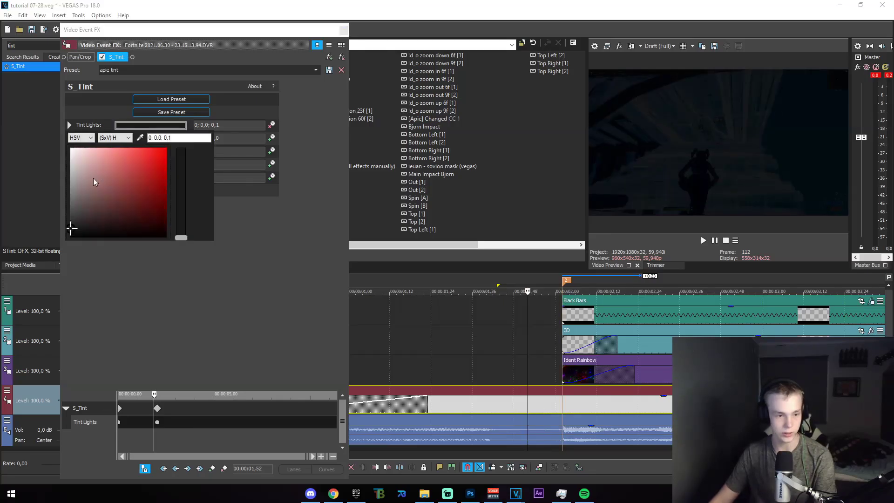
pyautogui.moveTo(72, 228); pyautogui.dragTo(53, 107)
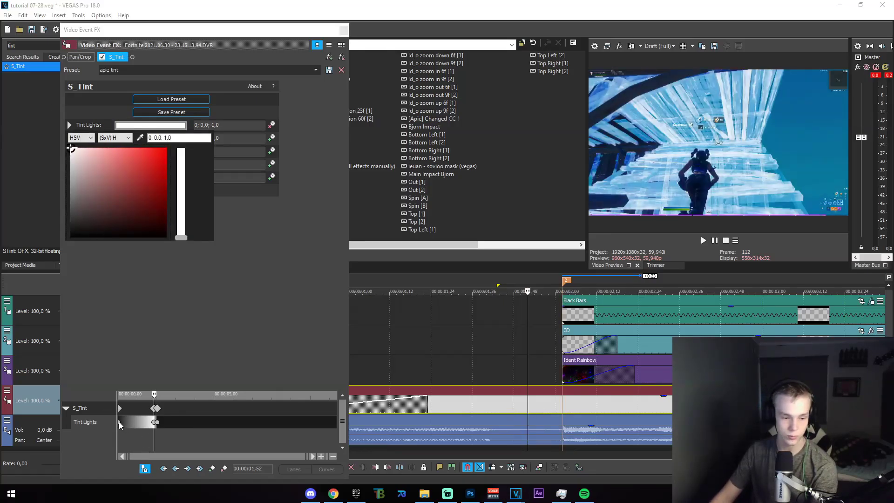
pyautogui.click(119, 421)
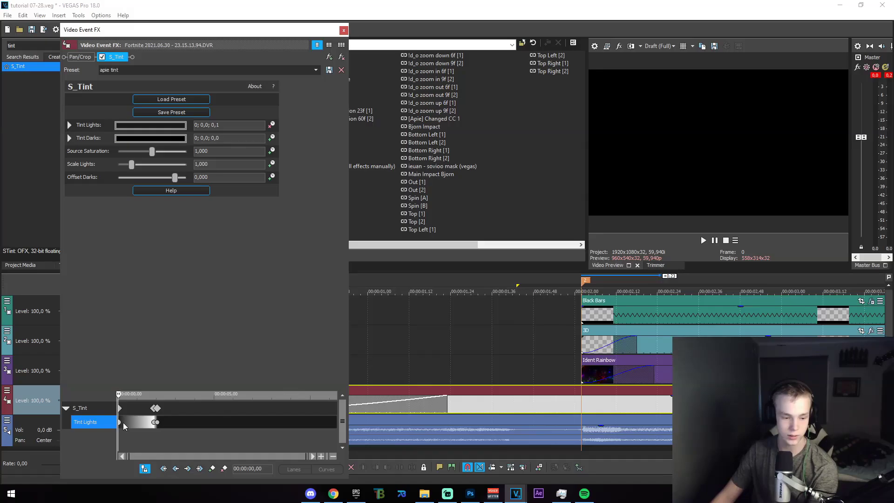
pyautogui.scroll(-3, 563, 361)
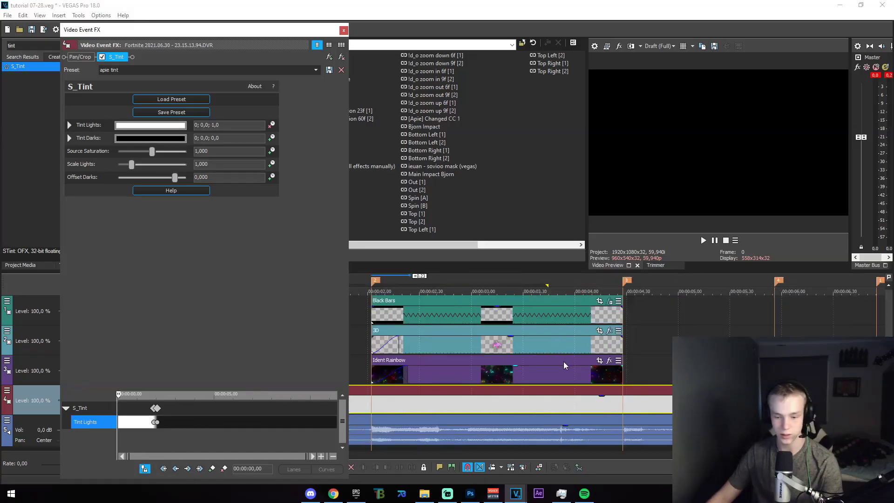
# Add a dark Tint Lights keyframe at the 00:00:04,28 marker and set the colour to white (1,0) at 00:00:04,49.
pyautogui.click(468, 410)
pyautogui.click(212, 469)
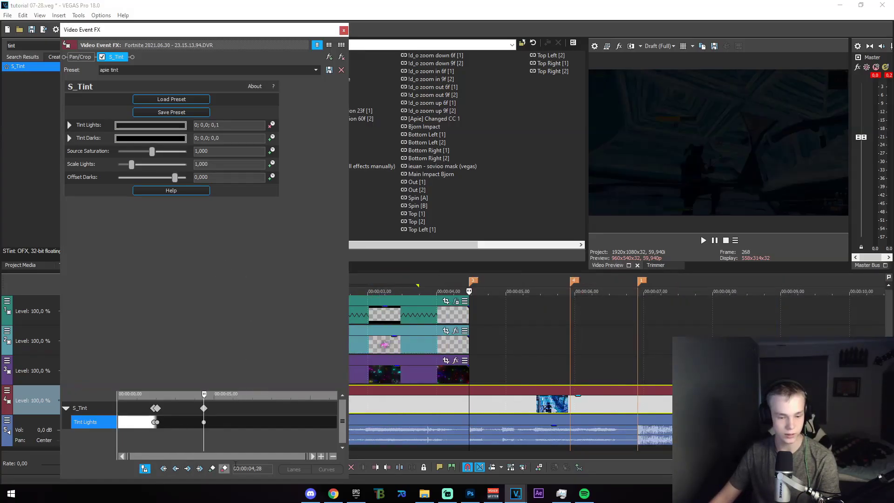
pyautogui.click(493, 408)
pyautogui.click(152, 125)
pyautogui.moveTo(71, 230); pyautogui.dragTo(61, 104)
# Move the two dark Tint Lights keyframes closer together for longer fades, then close the effect and preview the ident section.
pyautogui.click(204, 421)
pyautogui.moveTo(203, 421); pyautogui.dragTo(163, 424)
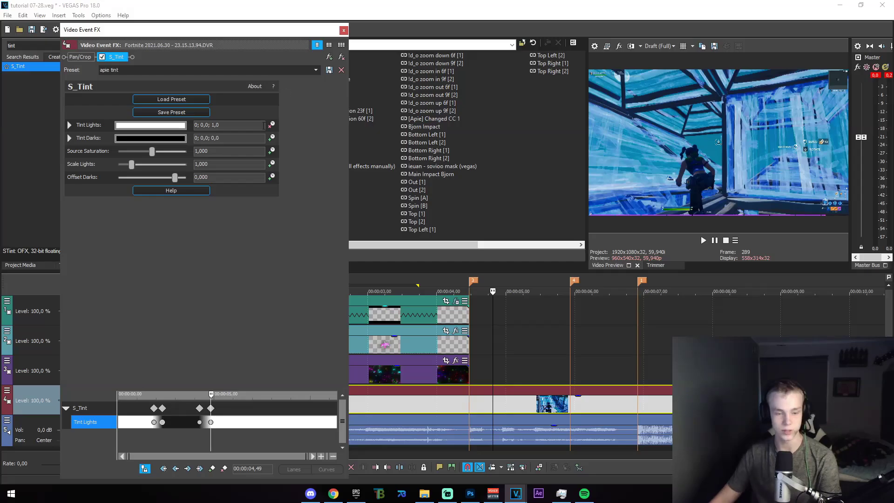
pyautogui.click(344, 31)
pyautogui.moveTo(280, 342); pyautogui.dragTo(441, 379)
# Find the S_BlurMoCurves effect and apply its dig preset to the Ident Rainbow clip.
pyautogui.click(439, 377)
pyautogui.moveTo(18, 45); pyautogui.dragTo(7, 49)
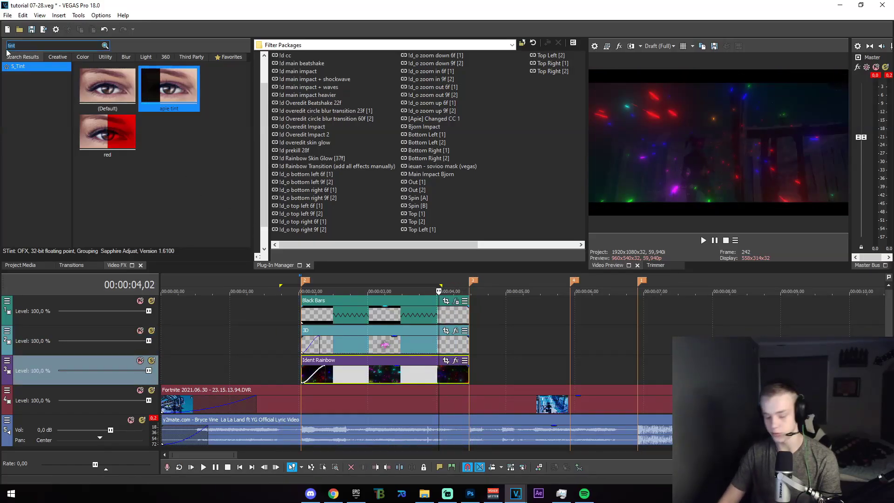
pyautogui.write('blurm')
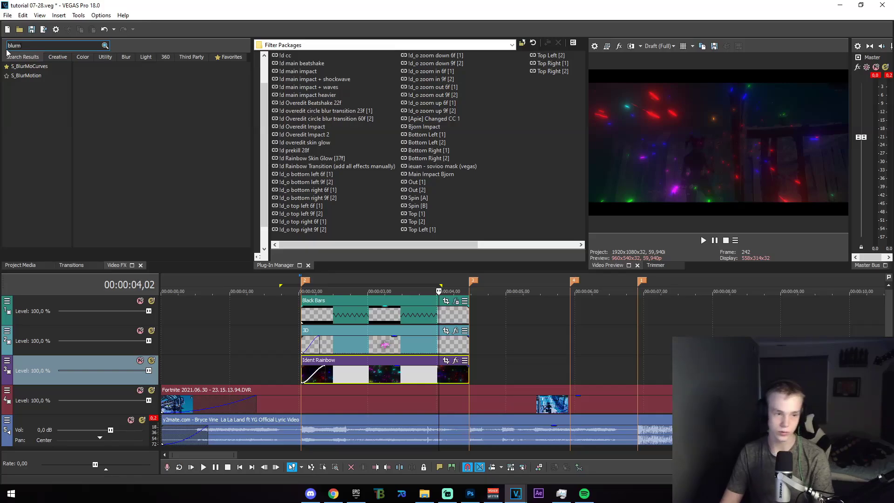
pyautogui.click(46, 68)
pyautogui.moveTo(132, 91); pyautogui.dragTo(435, 380)
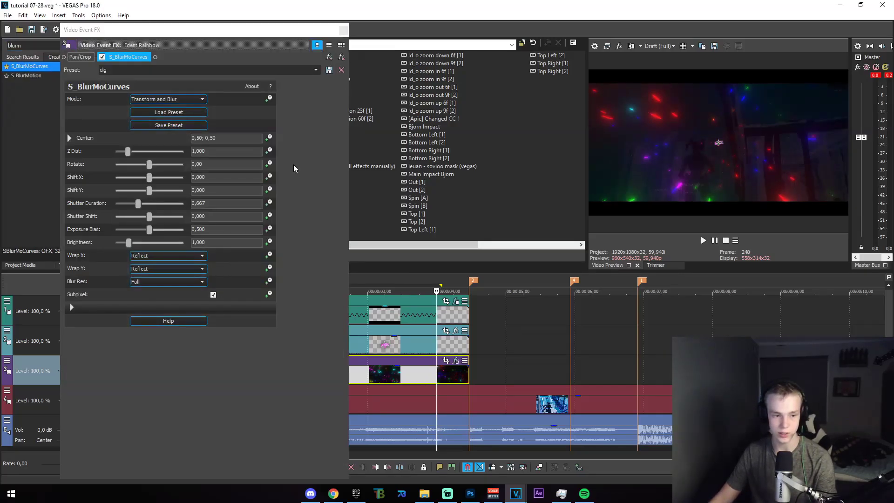
# Add a Z Dist keyframe of 0,100 on the Ident Rainbow clip's last frame, close the effect and preview the clip's ending.
pyautogui.click(468, 375)
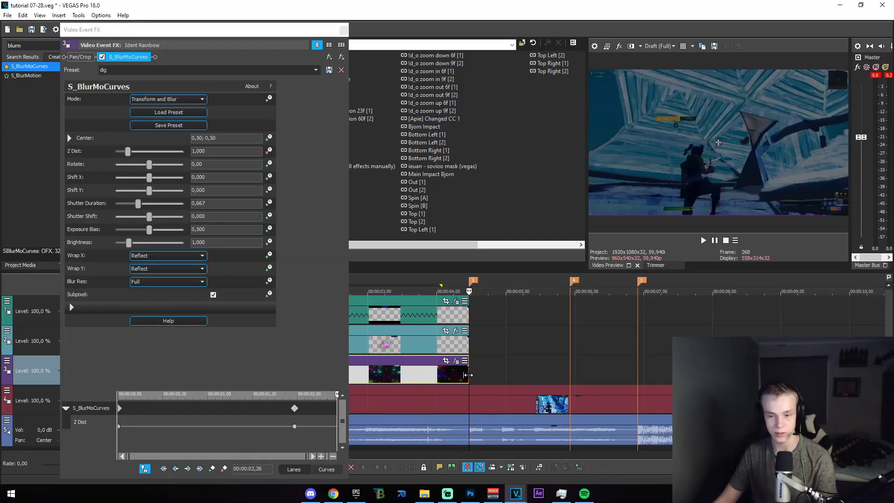
pyautogui.press('Left')
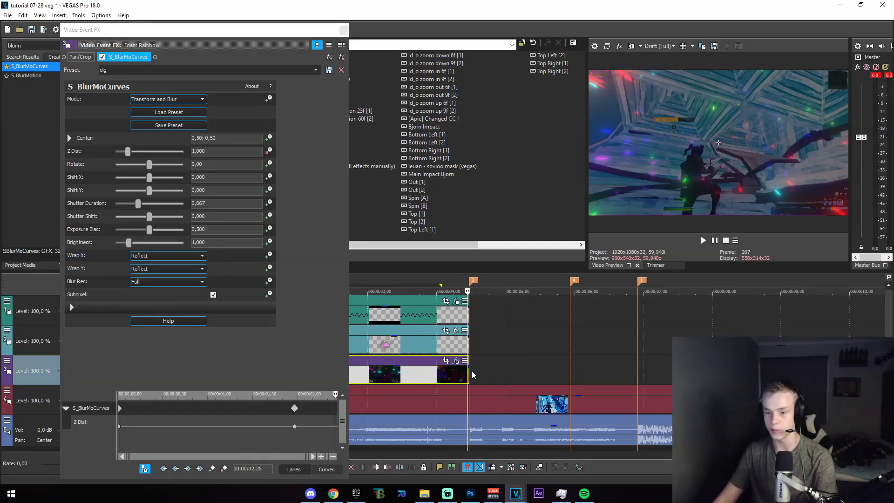
pyautogui.click(125, 153)
pyautogui.moveTo(125, 156); pyautogui.dragTo(110, 160)
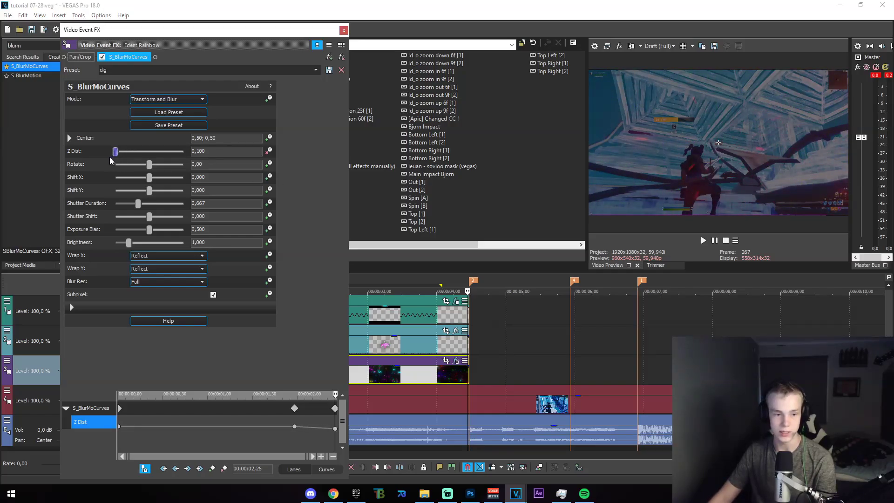
pyautogui.rightClick(294, 427)
pyautogui.click(351, 368)
pyautogui.click(344, 30)
pyautogui.moveTo(265, 368); pyautogui.dragTo(458, 368)
# Move the Ident Rainbow clip's middle Z Dist keyframe slightly earlier, then close the effect and preview the ident section.
pyautogui.click(456, 360)
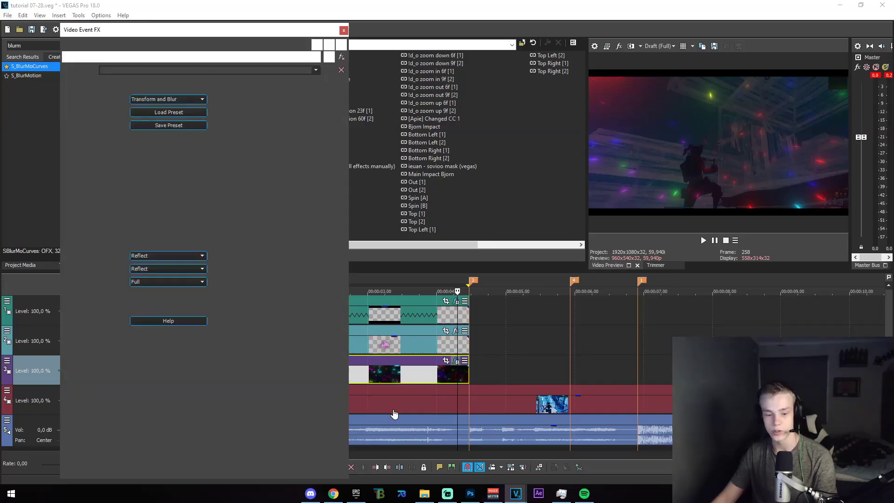
pyautogui.moveTo(294, 427); pyautogui.dragTo(277, 427)
pyautogui.click(344, 30)
pyautogui.moveTo(279, 358); pyautogui.dragTo(438, 370)
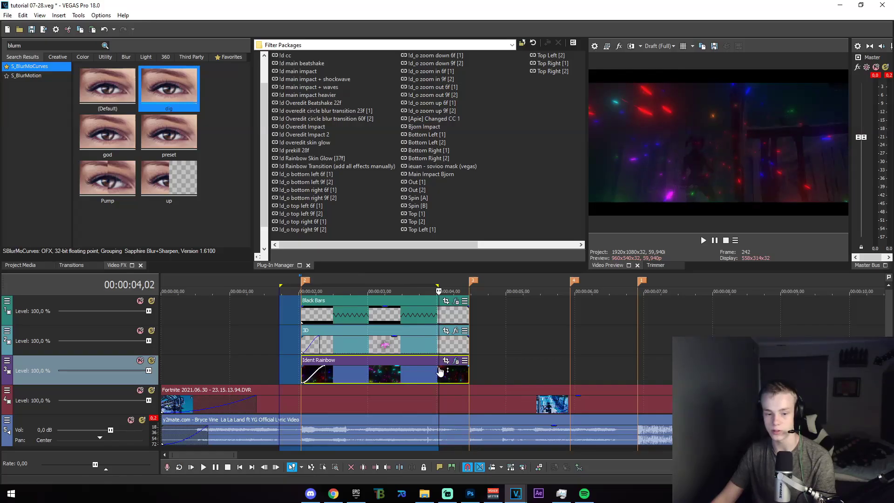
# Lengthen the 3D clip and time-compress it back to end at the 00:00:04,28 marker, then preview the section.
pyautogui.click(441, 316)
pyautogui.click(462, 350)
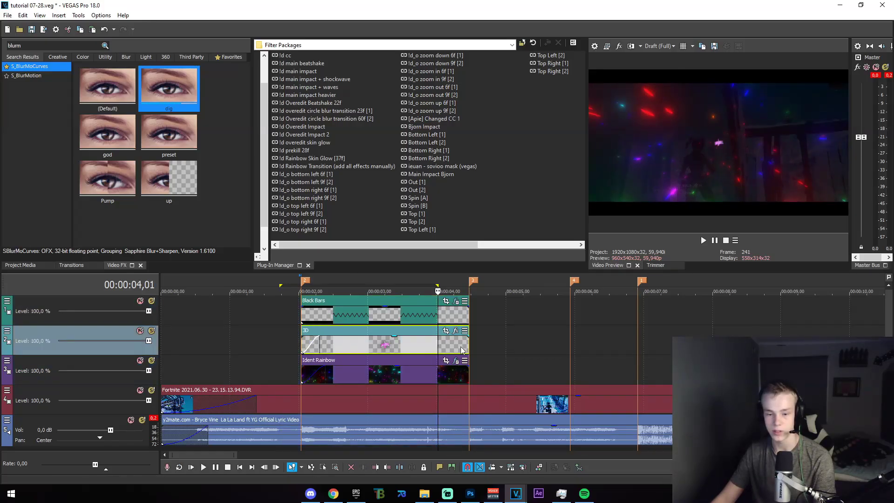
pyautogui.moveTo(469, 346); pyautogui.dragTo(497, 347)
pyautogui.moveTo(264, 346)
pyautogui.mouseDown()
pyautogui.moveTo(429, 352)
pyautogui.moveTo(471, 344)
pyautogui.mouseUp()
pyautogui.click(470, 348)
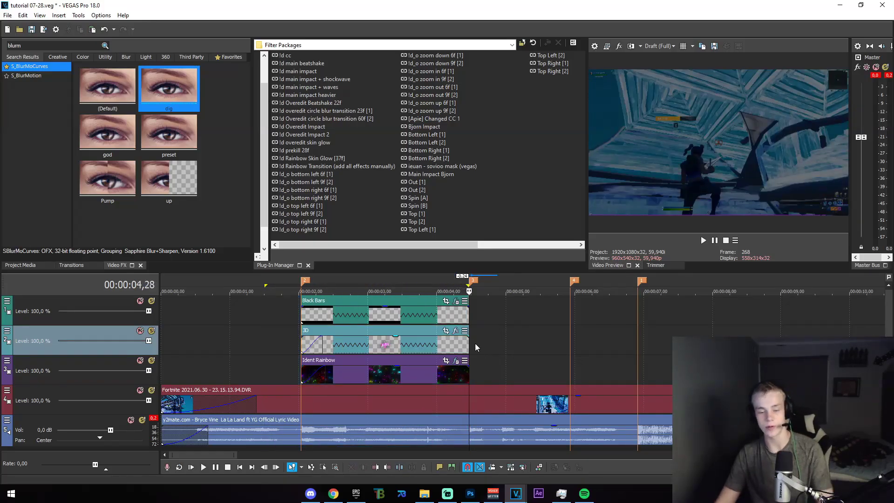
# Split the song at the 00:00:02,02 and 00:00:04,28 markers and move the middle part onto a new audio track below.
pyautogui.scroll(-3, 420, 352)
pyautogui.click(163, 371)
pyautogui.scroll(3, 479, 298)
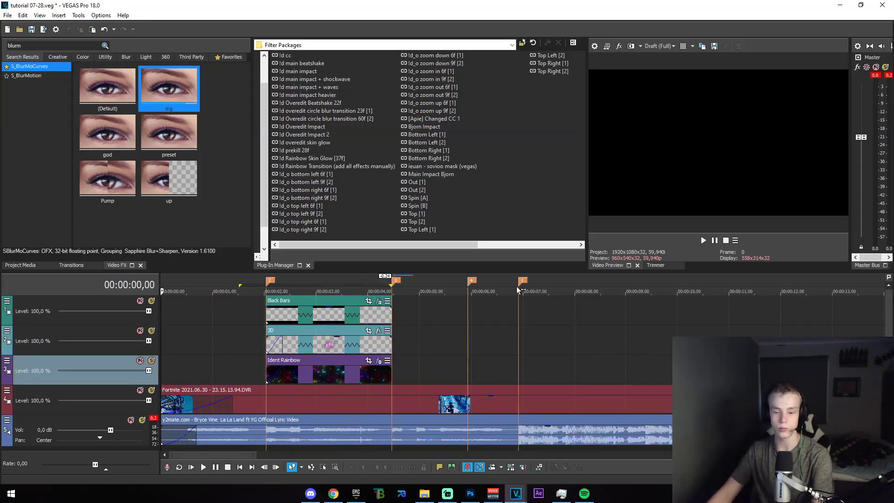
pyautogui.moveTo(889, 322); pyautogui.dragTo(889, 342)
pyautogui.scroll(1, 887, 316)
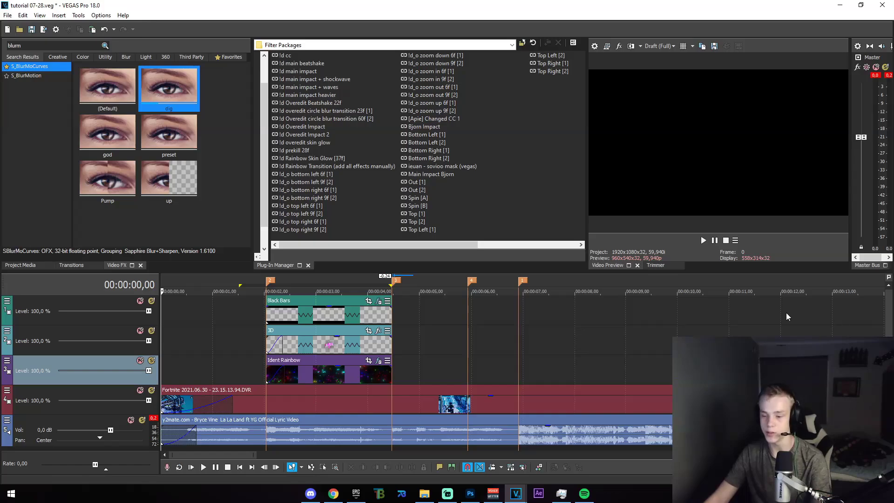
pyautogui.click(265, 435)
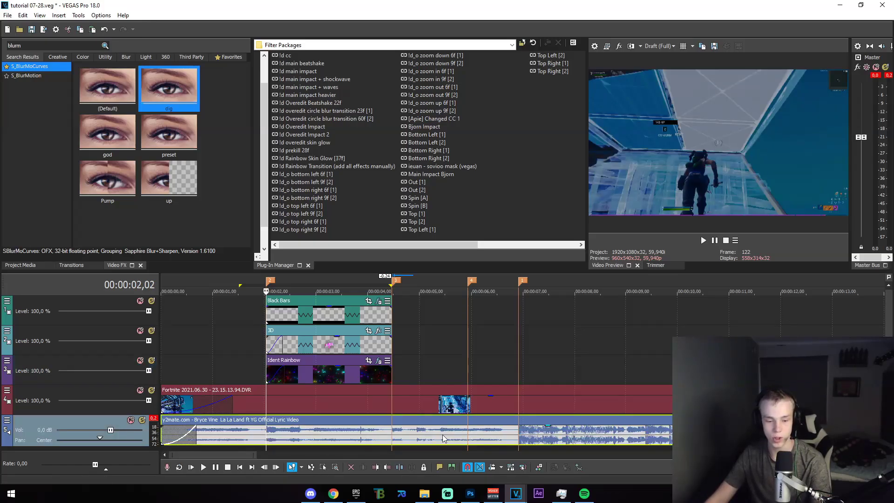
pyautogui.press('s')
pyautogui.click(390, 435)
pyautogui.press('s')
pyautogui.scroll(-1, 885, 315)
pyautogui.scroll(1, 885, 315)
pyautogui.scroll(-1, 885, 316)
pyautogui.moveTo(335, 415); pyautogui.dragTo(327, 431)
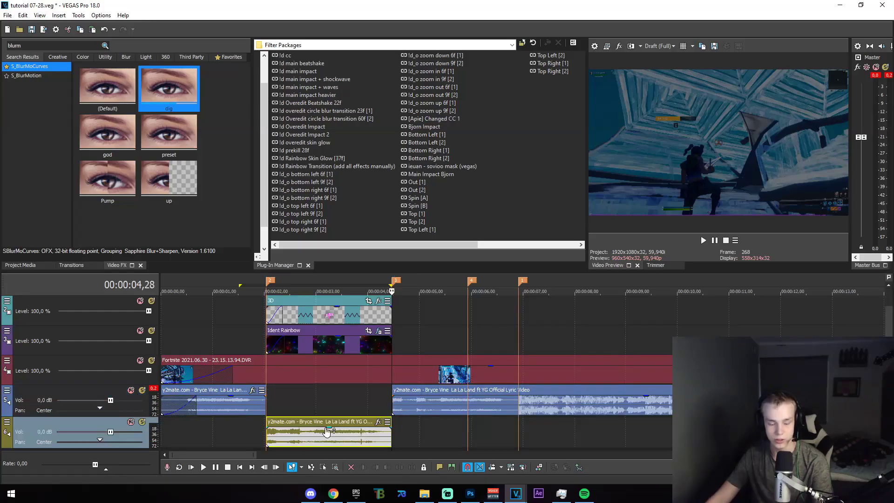
# Extend the edges of the three song clips so that neighbouring clips overlap around both markers.
pyautogui.click(267, 433)
pyautogui.scroll(2, 267, 433)
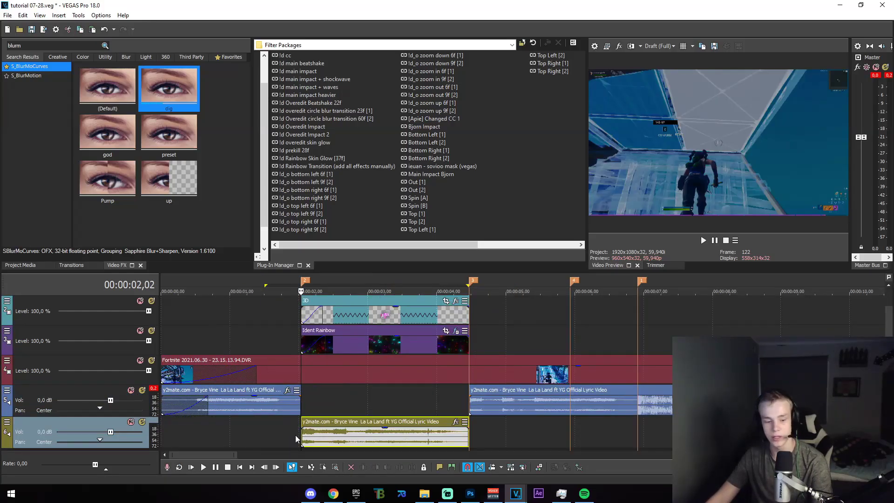
pyautogui.moveTo(299, 437); pyautogui.dragTo(317, 406)
pyautogui.moveTo(470, 407); pyautogui.dragTo(461, 406)
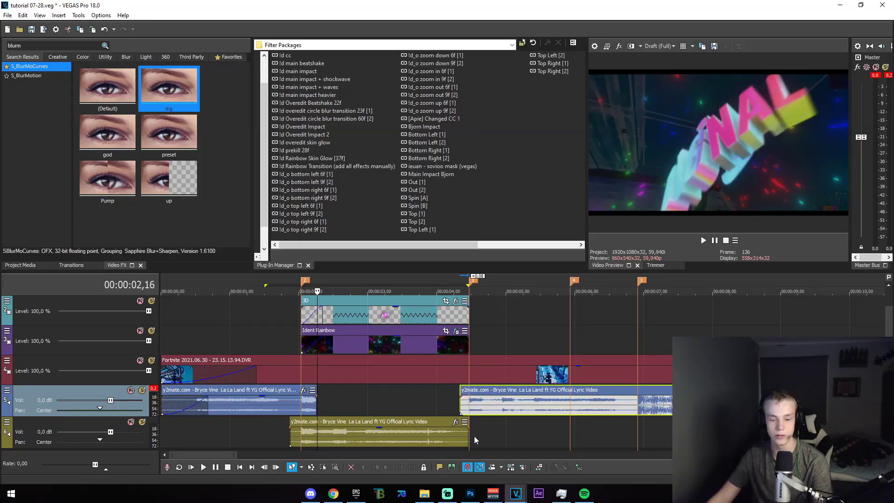
pyautogui.click(470, 438)
pyautogui.moveTo(470, 439); pyautogui.dragTo(480, 429)
# Fade out the end of the opening song clip and fade in the start of the middle clip across their overlap.
pyautogui.moveTo(289, 424); pyautogui.dragTo(307, 401)
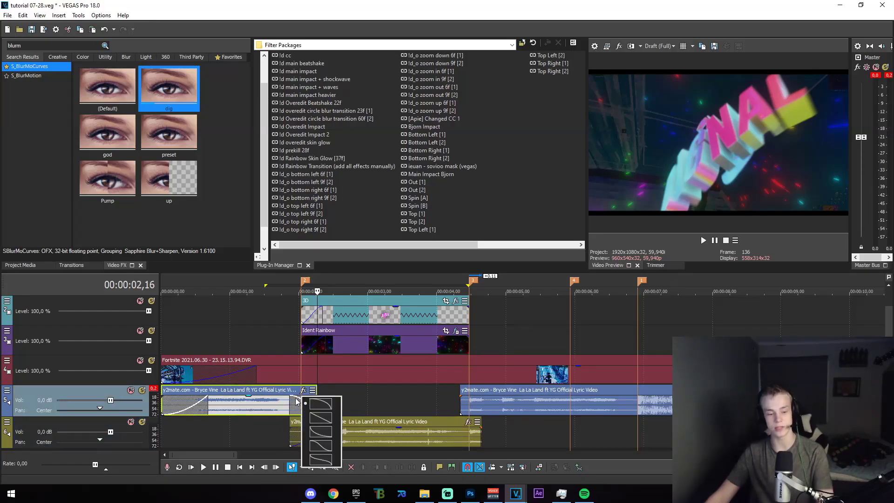
pyautogui.click(337, 380)
pyautogui.click(304, 436)
pyautogui.rightClick(303, 432)
pyautogui.click(297, 404)
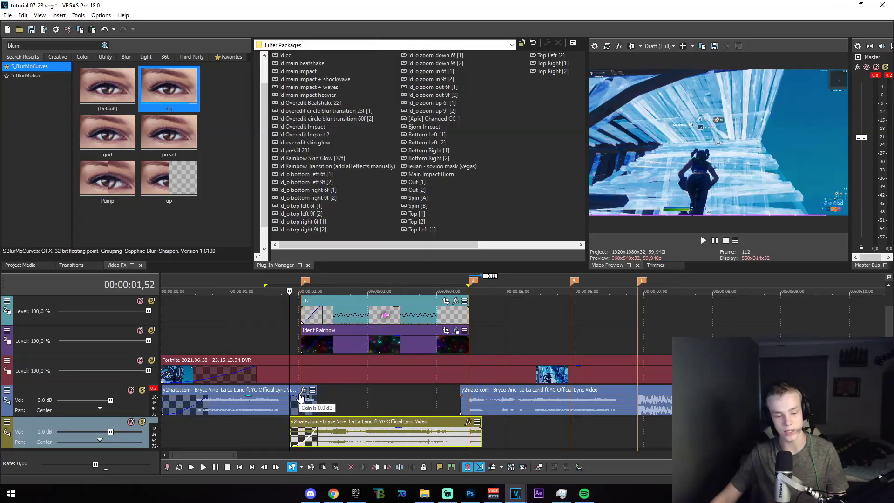
# Fade out the middle song clip's end and fade in the last clip's start across their overlap, then preview the transitions.
pyautogui.moveTo(479, 419); pyautogui.dragTo(466, 433)
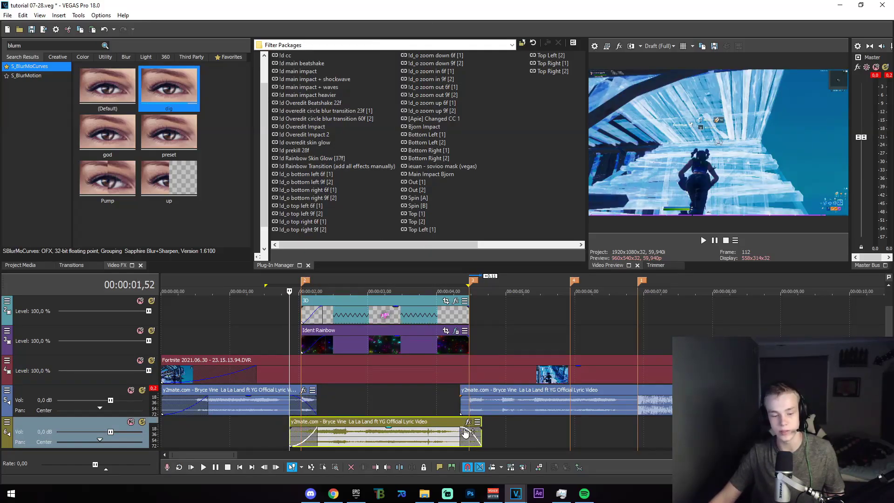
pyautogui.click(469, 399)
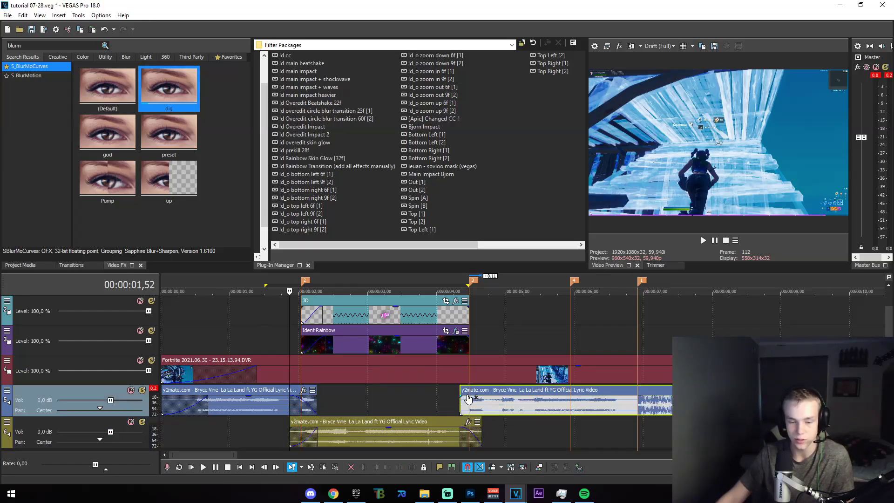
pyautogui.moveTo(463, 400); pyautogui.dragTo(482, 400)
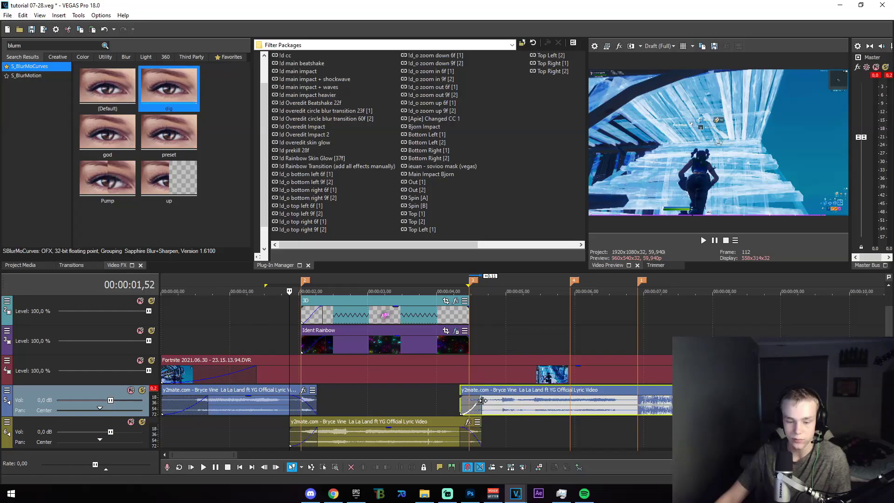
pyautogui.click(426, 407)
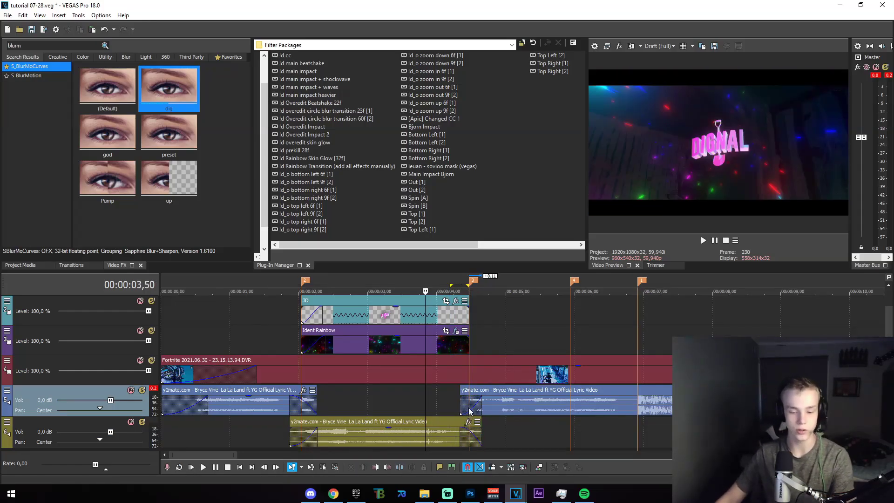
pyautogui.click(432, 408)
pyautogui.moveTo(265, 443); pyautogui.dragTo(364, 439)
pyautogui.click(284, 437)
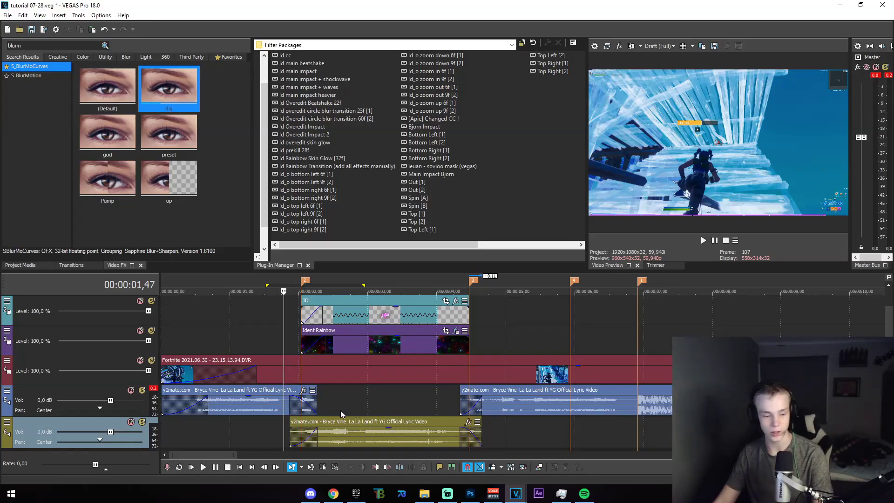
pyautogui.click(405, 403)
pyautogui.press('space')
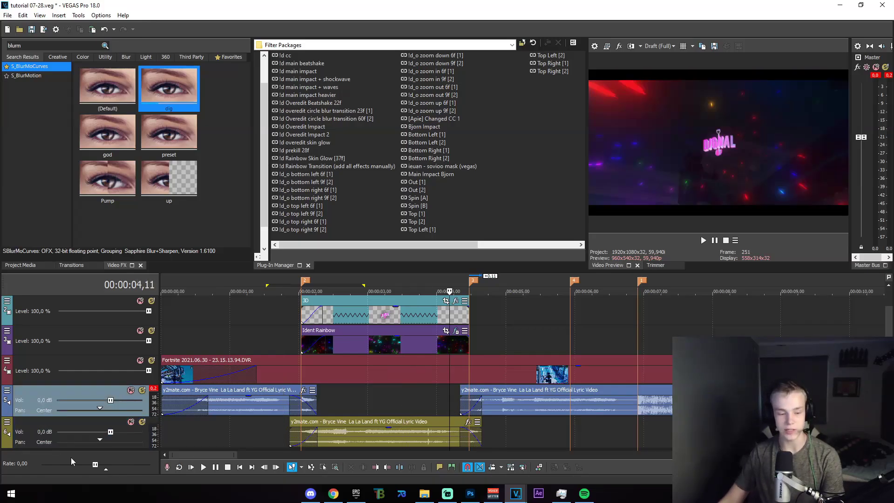
# Add the Ambience audio effect to the effect chain of audio track 6.
pyautogui.click(7, 423)
pyautogui.click(2, 425)
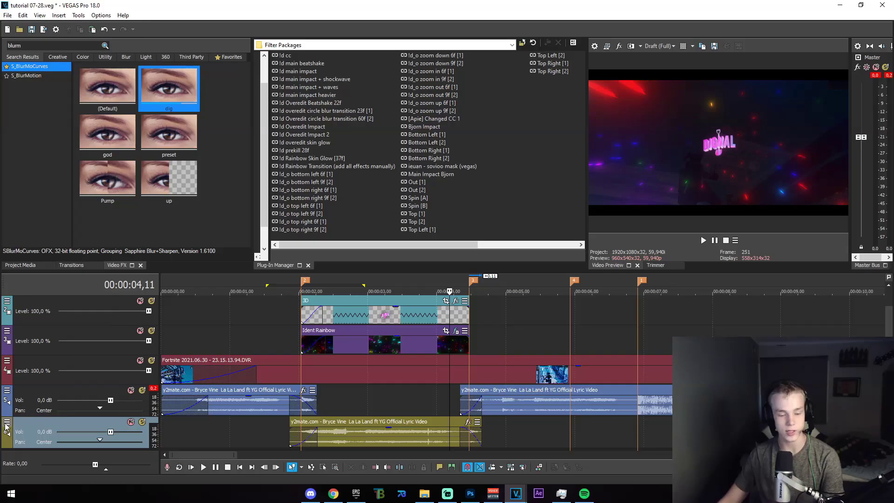
pyautogui.click(7, 423)
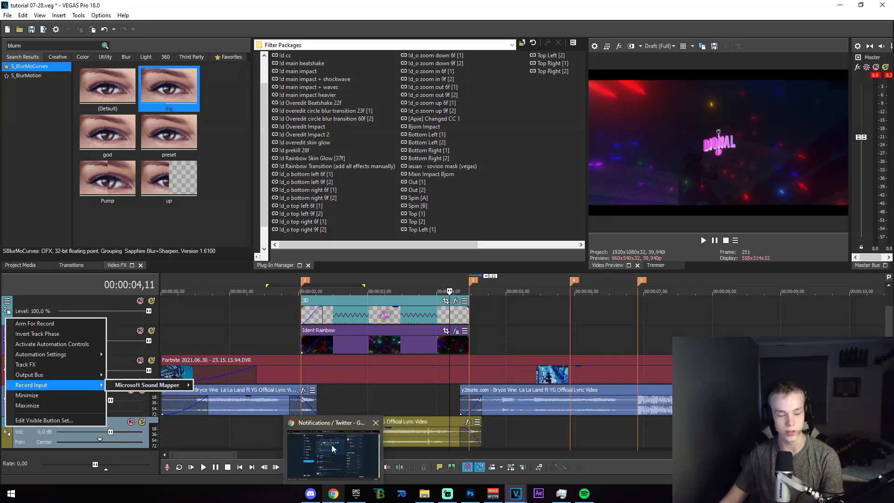
pyautogui.click(113, 376)
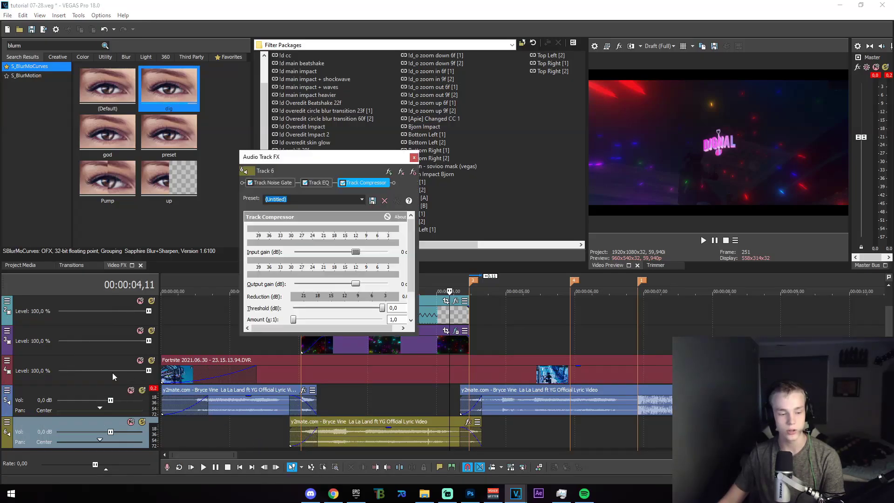
pyautogui.click(387, 173)
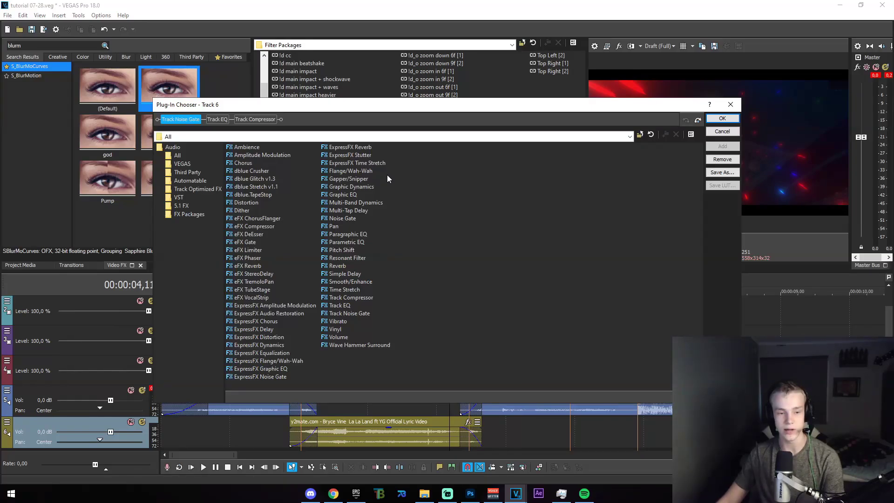
pyautogui.click(252, 149)
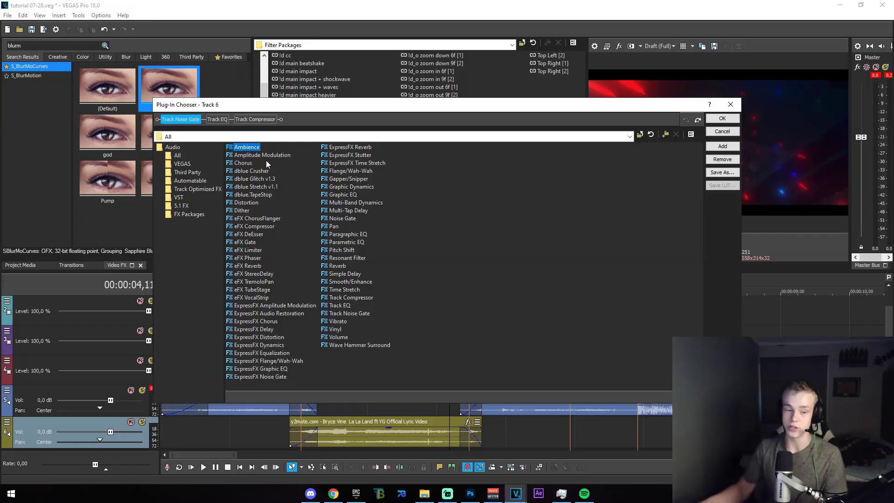
pyautogui.click(723, 146)
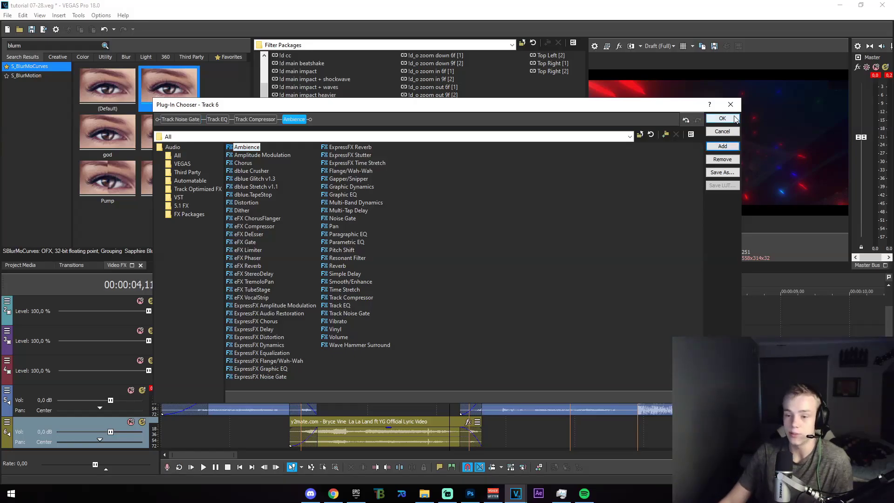
pyautogui.click(722, 118)
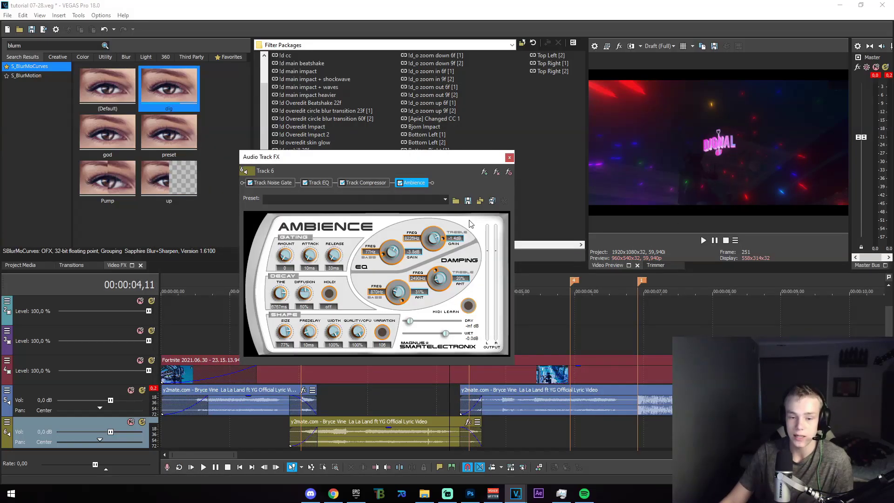
# Load the dignal god echo.fxp preset into track 6's Ambience effect.
pyautogui.click(456, 201)
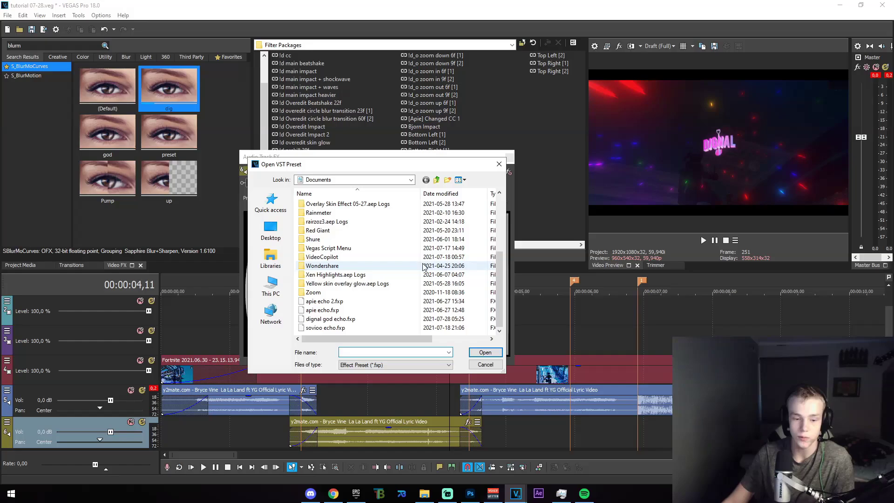
pyautogui.click(328, 320)
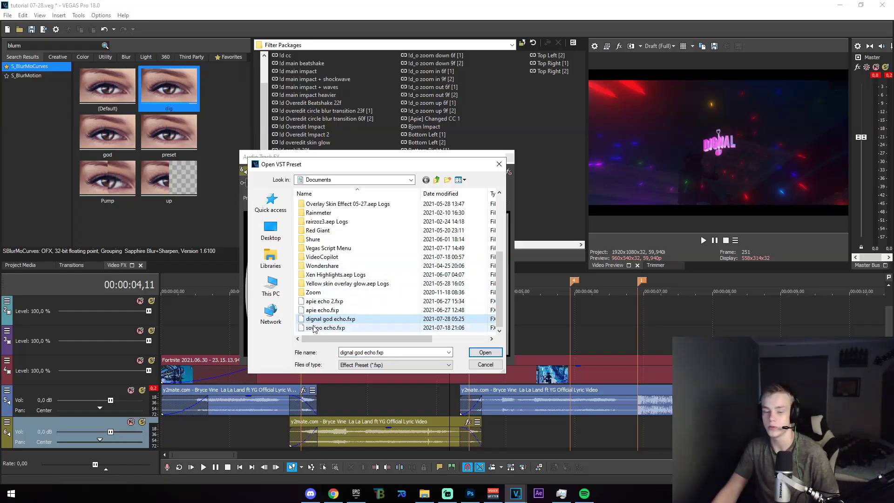
pyautogui.doubleClick(351, 320)
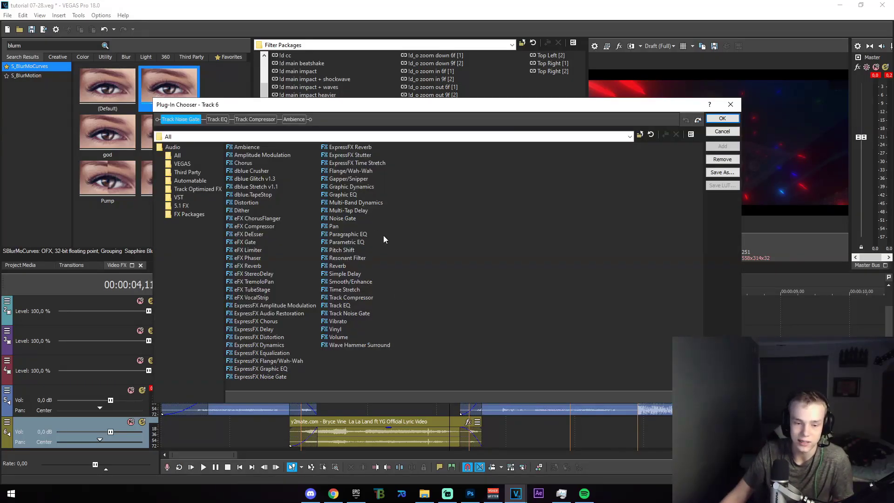
# Add the Resonant Filter effect to the end of track 6's audio effect chain and enter 12 as its frequency.
pyautogui.click(351, 259)
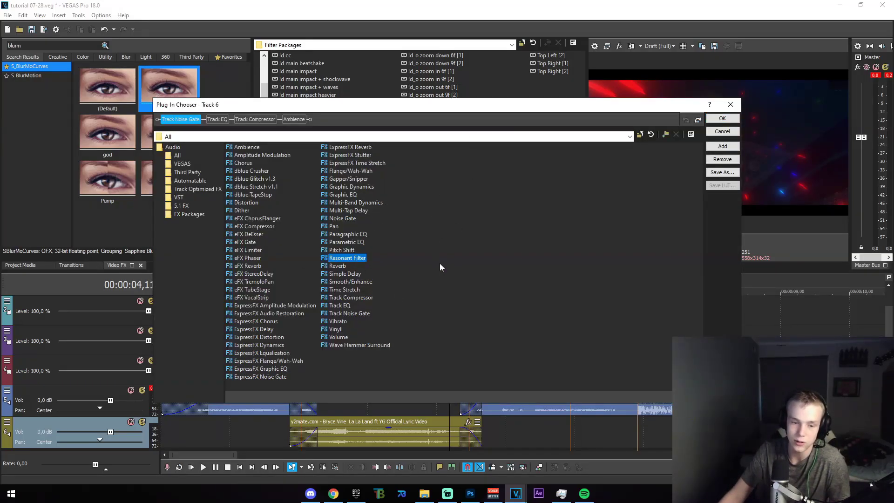
pyautogui.click(730, 146)
pyautogui.click(729, 119)
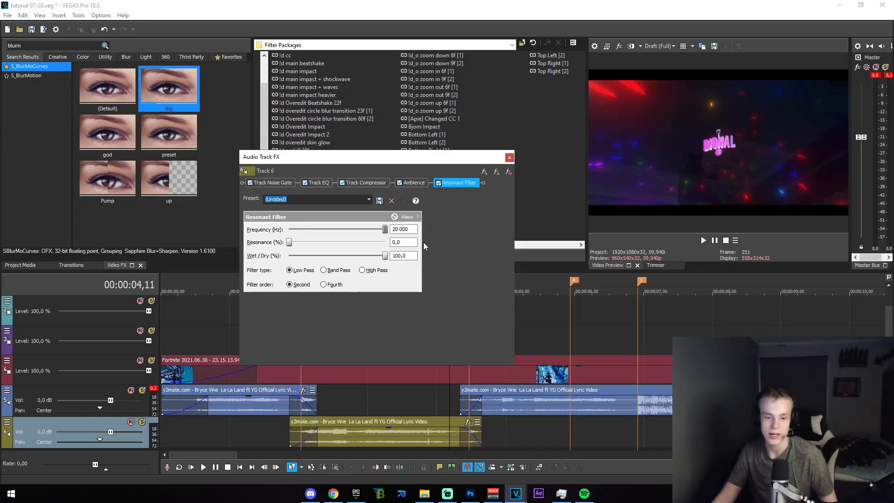
pyautogui.doubleClick(401, 229)
pyautogui.write('12')
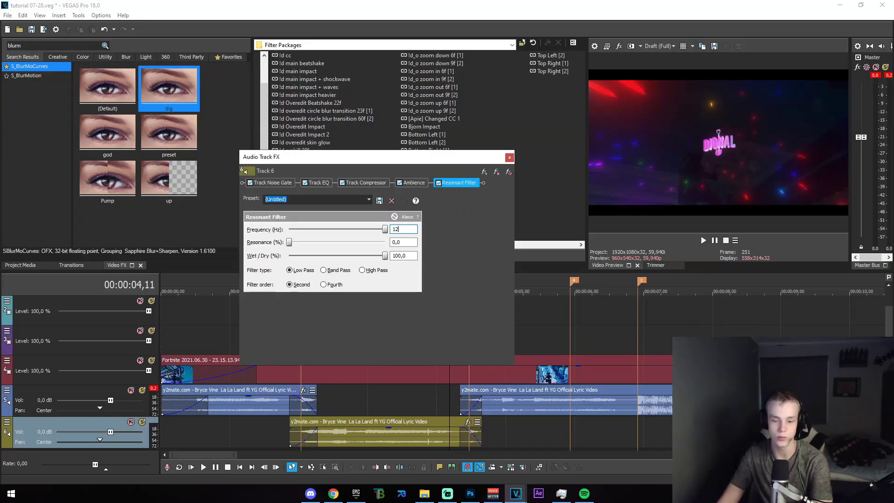
pyautogui.click(510, 158)
# Preview the project from its start and set the video preview quality to Draft (Quarter).
pyautogui.moveTo(570, 438); pyautogui.dragTo(84, 408)
pyautogui.press('space')
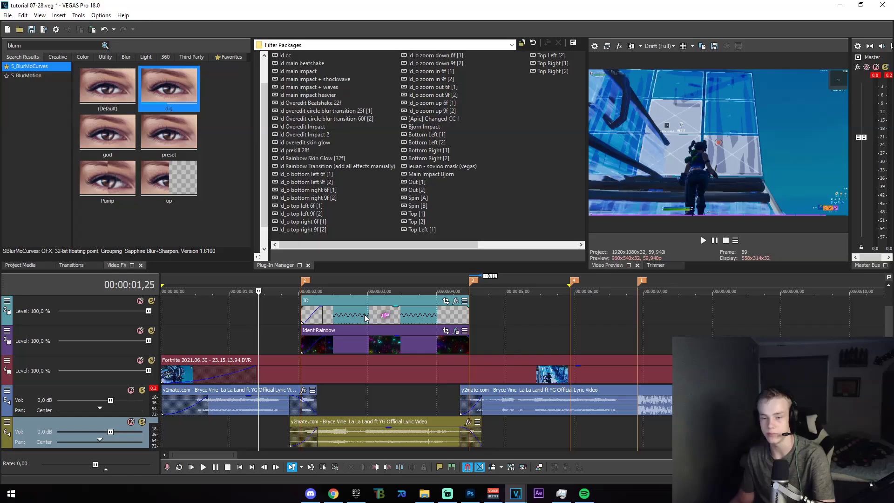
pyautogui.hotkey('shift', 'b')
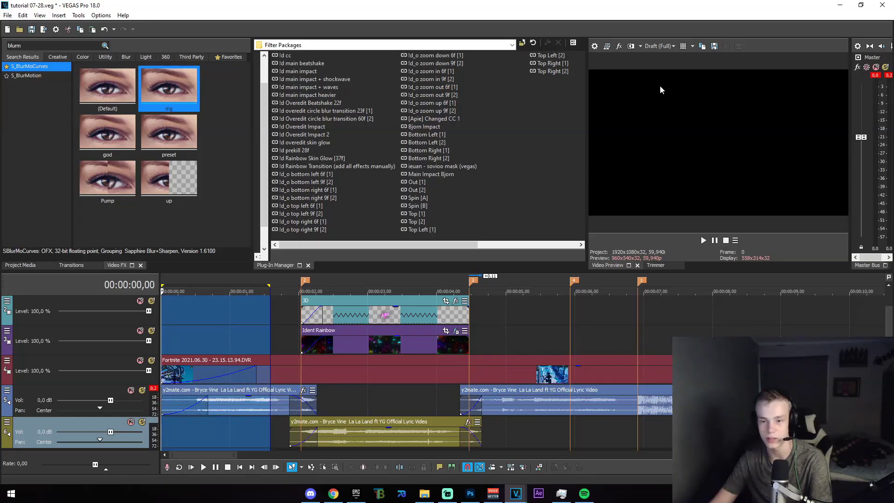
pyautogui.click(666, 46)
pyautogui.moveTo(671, 55)
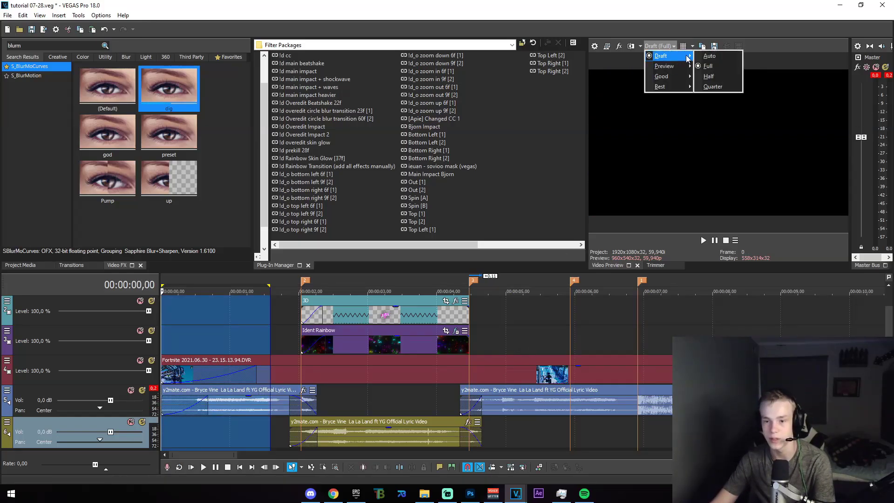
pyautogui.click(720, 86)
# Play the edit from the start to just before marker 4, then review the ident and the echoed middle song clip.
pyautogui.moveTo(543, 430); pyautogui.dragTo(55, 329)
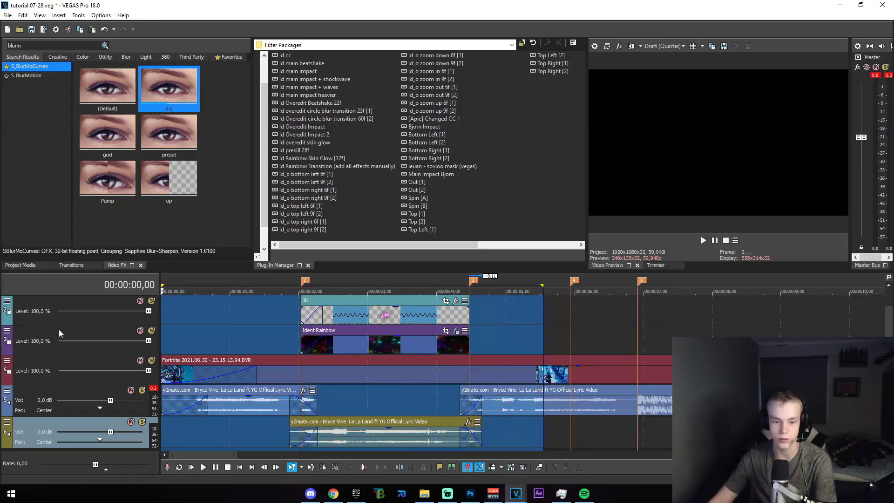
pyautogui.press('space')
pyautogui.press('space')
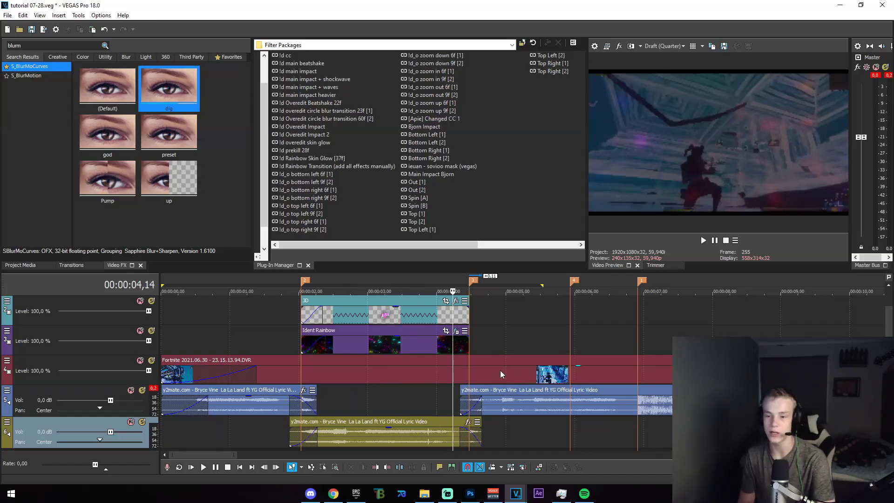
pyautogui.press('space')
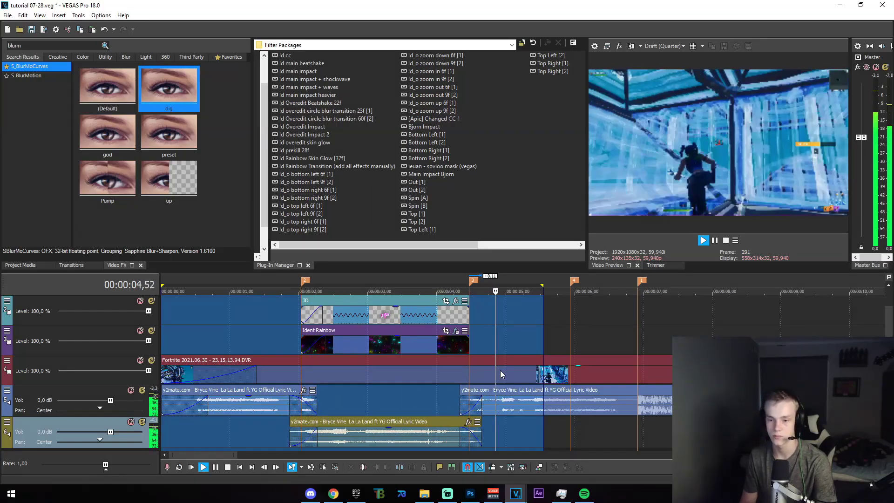
pyautogui.press('space')
pyautogui.click(395, 404)
pyautogui.moveTo(401, 428); pyautogui.dragTo(407, 438)
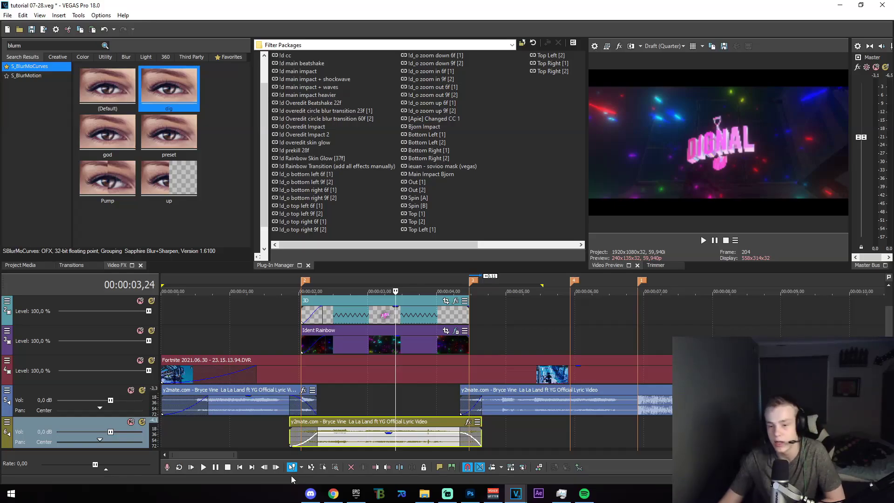
pyautogui.click(255, 439)
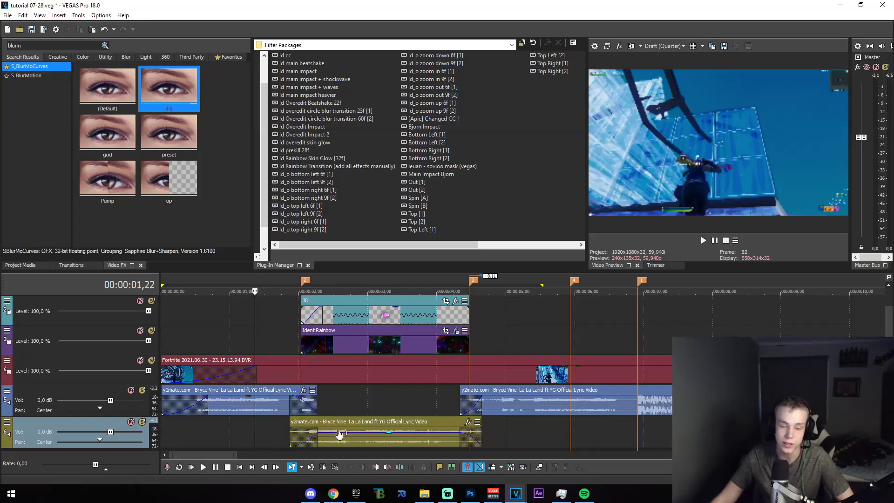
pyautogui.click(257, 362)
pyautogui.press('space')
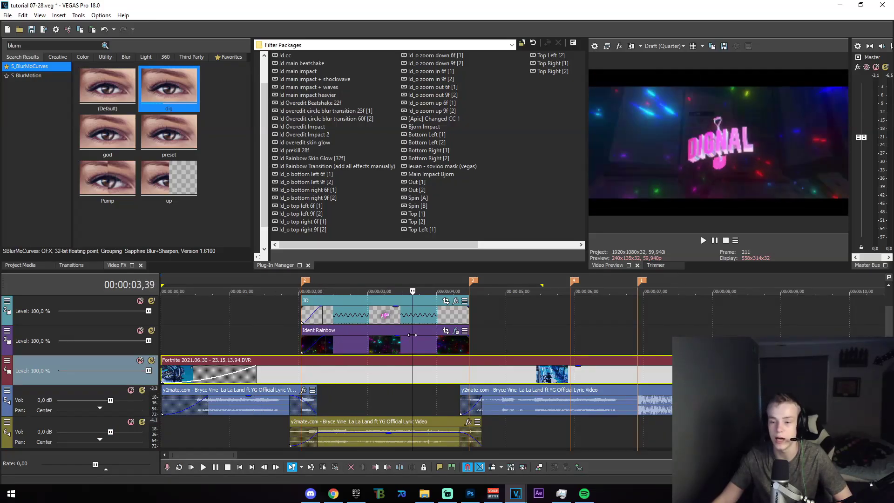
pyautogui.moveTo(479, 333)
pyautogui.mouseDown()
pyautogui.moveTo(502, 339)
pyautogui.moveTo(470, 352)
pyautogui.mouseUp()
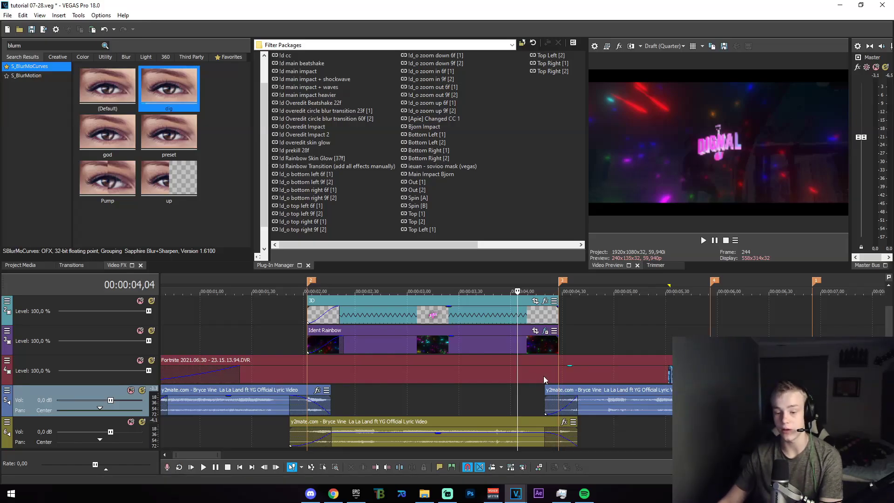
# Split the Fortnite gameplay clip at 00:00:04,24, just before marker 3.
pyautogui.click(561, 376)
pyautogui.moveTo(481, 422); pyautogui.dragTo(499, 423)
pyautogui.hotkey('ctrl', 'z')
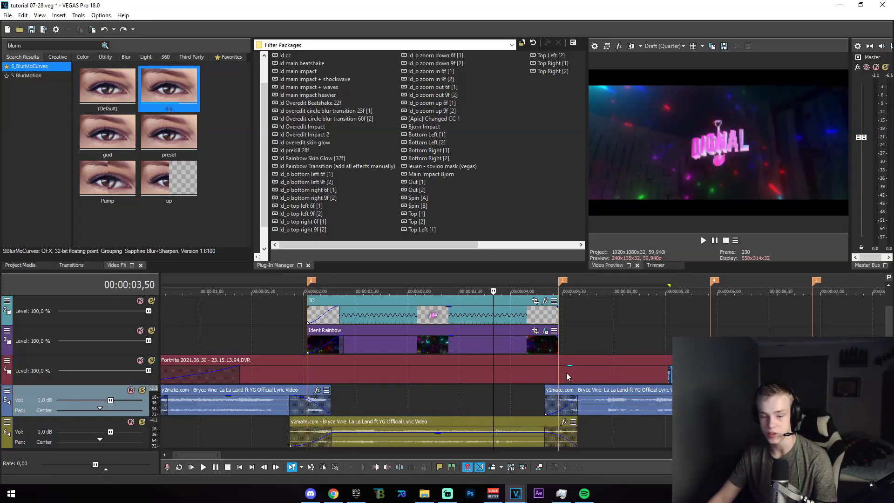
pyautogui.click(561, 372)
pyautogui.moveTo(511, 400); pyautogui.dragTo(553, 389)
pyautogui.click(557, 379)
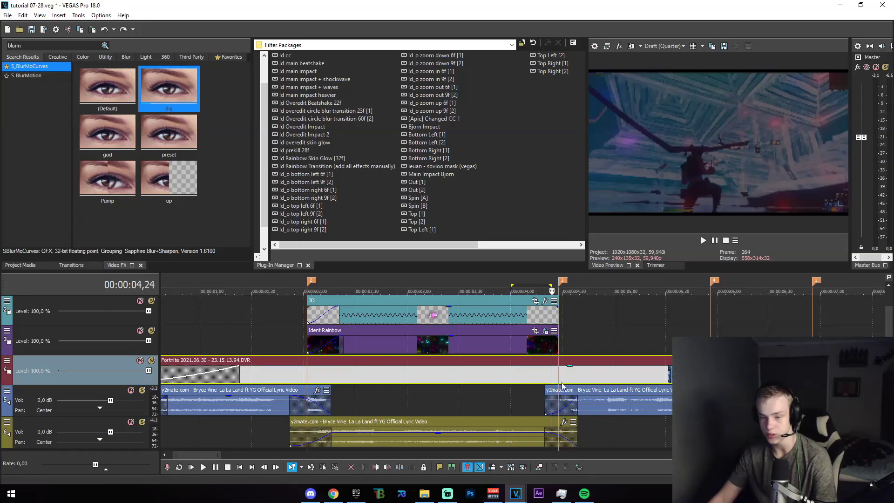
pyautogui.press('s')
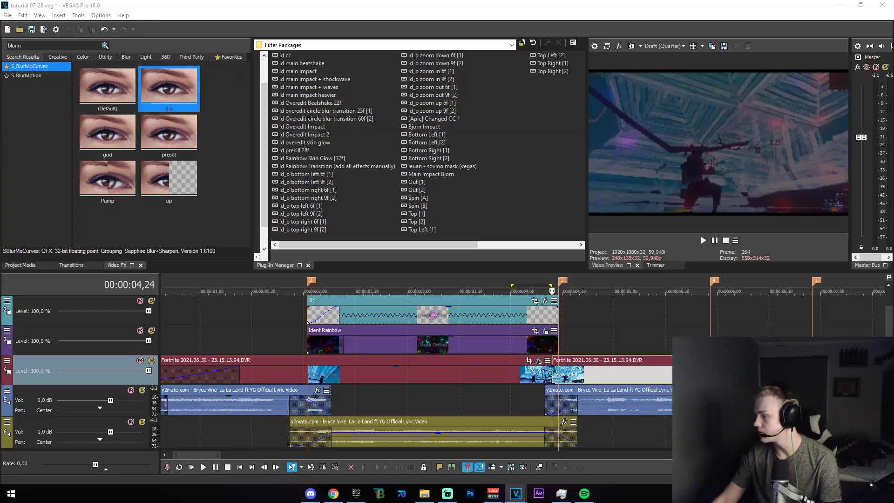
# Split the gameplay clip at marker 4 and paste the copied event attributes onto the segment between markers 3 and 4.
pyautogui.click(601, 381)
pyautogui.scroll(-2, 615, 394)
pyautogui.click(567, 377)
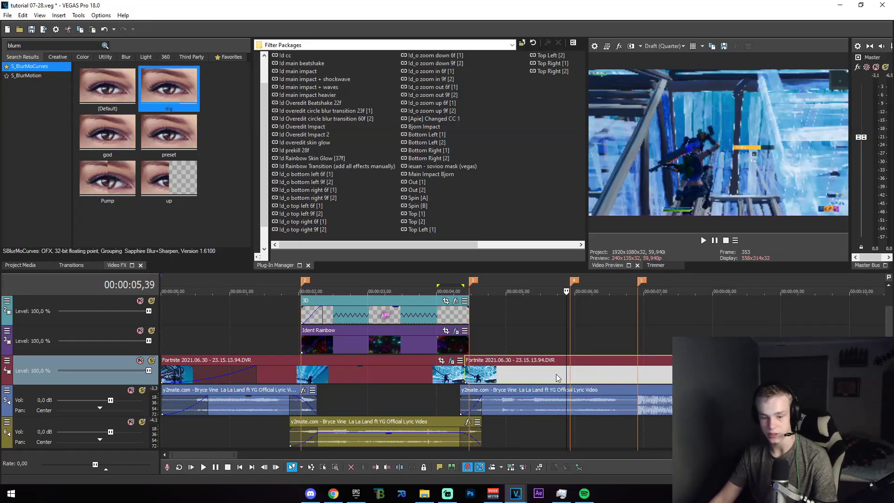
pyautogui.click(572, 376)
pyautogui.press('s')
pyautogui.rightClick(520, 369)
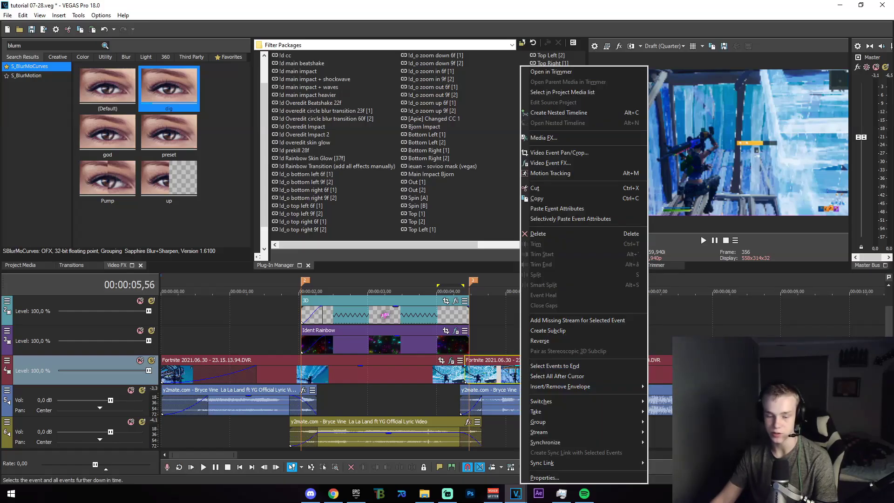
pyautogui.click(589, 210)
# Examine the gameplay transition at the end of the ident and the footage around marker 4.
pyautogui.moveTo(429, 404); pyautogui.dragTo(464, 410)
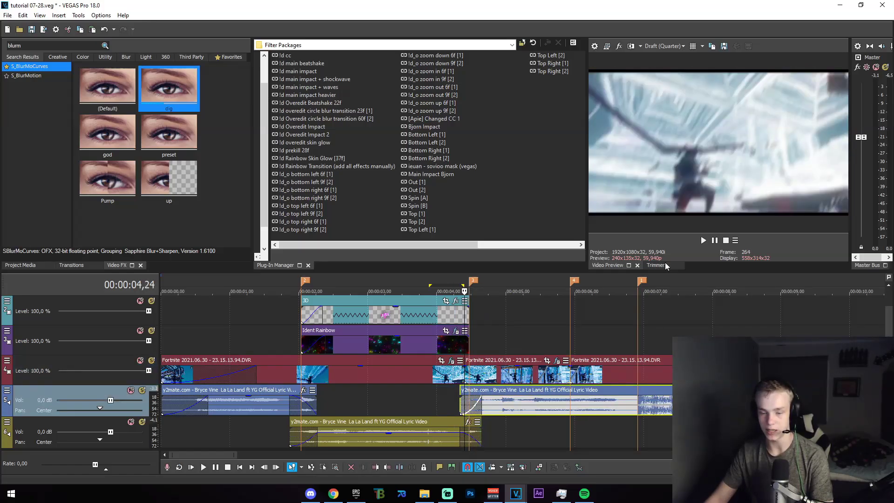
pyautogui.moveTo(273, 345); pyautogui.dragTo(543, 379)
pyautogui.moveTo(450, 384); pyautogui.dragTo(461, 399)
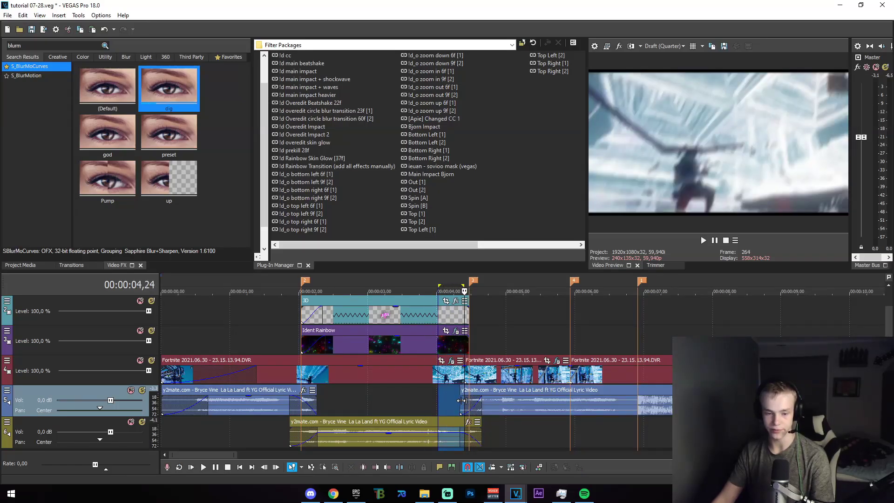
pyautogui.click(474, 397)
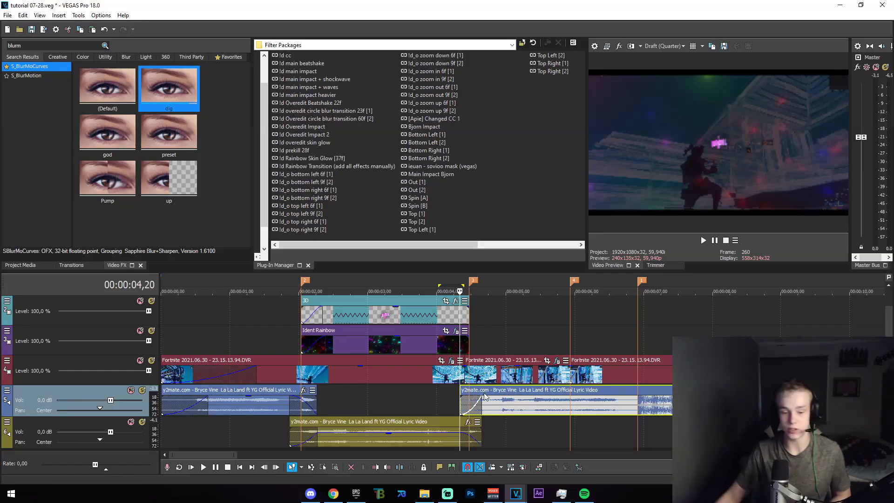
pyautogui.click(273, 346)
pyautogui.moveTo(547, 348); pyautogui.dragTo(598, 344)
pyautogui.click(570, 342)
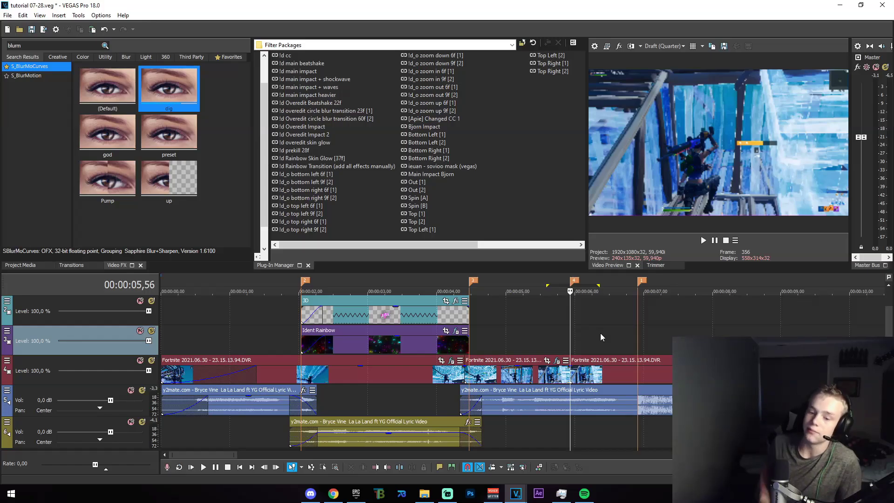
pyautogui.moveTo(574, 341)
pyautogui.mouseDown()
pyautogui.moveTo(636, 350)
pyautogui.moveTo(596, 354)
pyautogui.moveTo(572, 342)
pyautogui.moveTo(592, 342)
pyautogui.mouseUp()
pyautogui.click(579, 328)
pyautogui.click(574, 333)
pyautogui.click(591, 342)
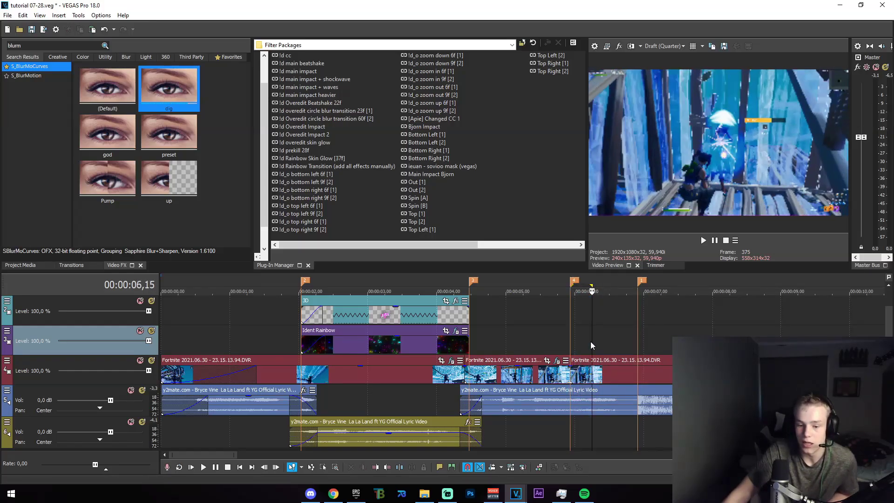
# Import the Comp 1 character cutout clip from File Explorer at marker 4 on a new top track and remove its audio track.
pyautogui.click(426, 492)
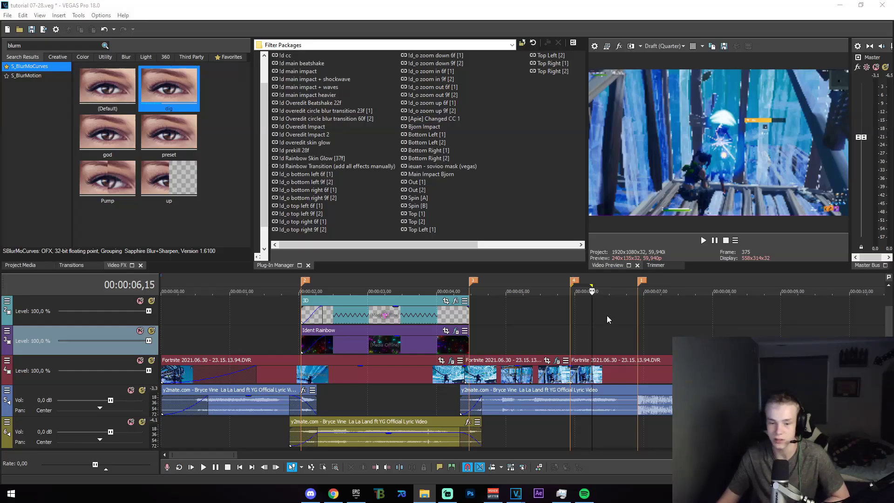
pyautogui.moveTo(585, 295); pyautogui.dragTo(585, 296)
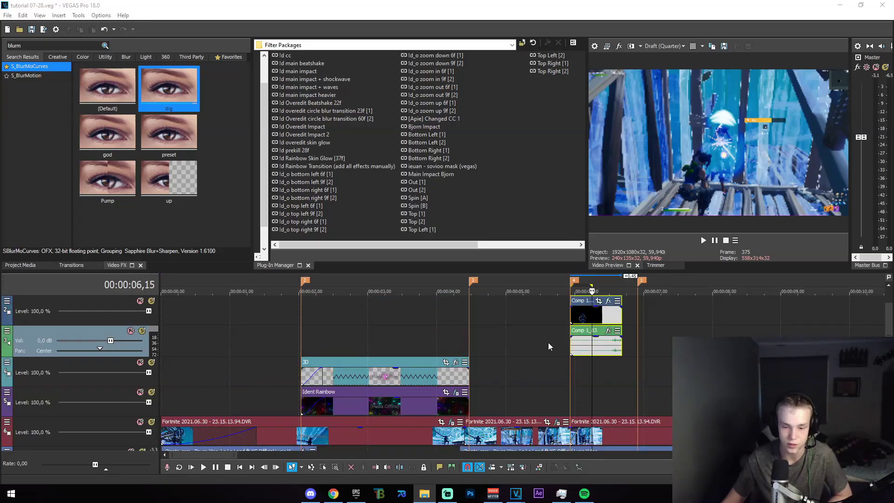
pyautogui.rightClick(549, 343)
pyautogui.click(588, 271)
pyautogui.click(568, 357)
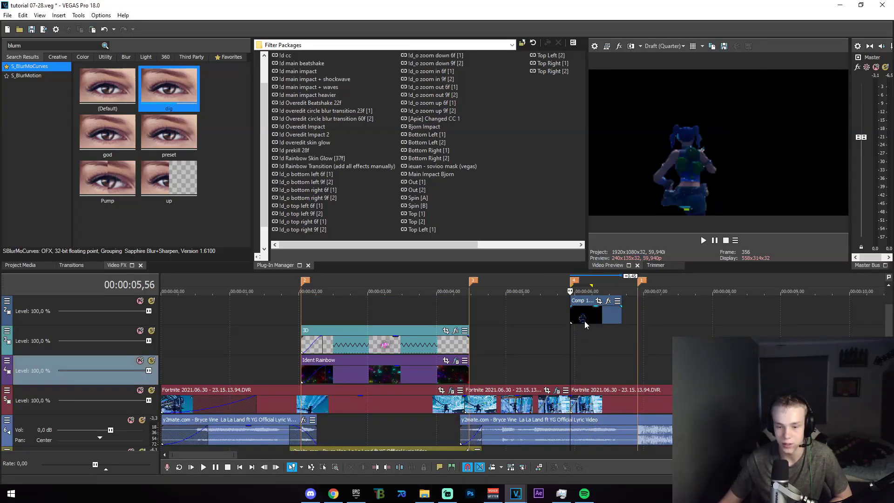
# Change the alpha channel setting in the Comp 1 clip's media properties so its black background is transparent.
pyautogui.rightClick(583, 323)
pyautogui.click(613, 478)
pyautogui.click(404, 85)
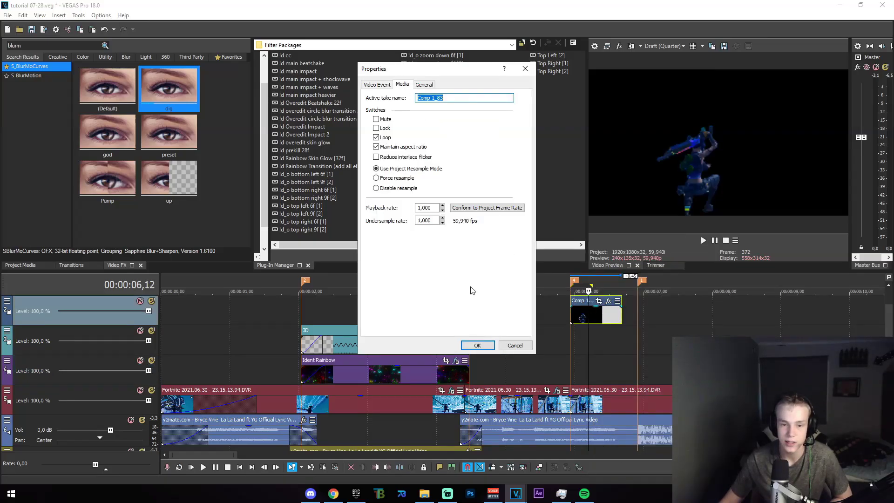
pyautogui.click(461, 251)
pyautogui.click(454, 271)
pyautogui.click(477, 345)
# Check the cutout over the gameplay just after marker 4 and set the video preview quality to Draft (Half).
pyautogui.scroll(4, 536, 354)
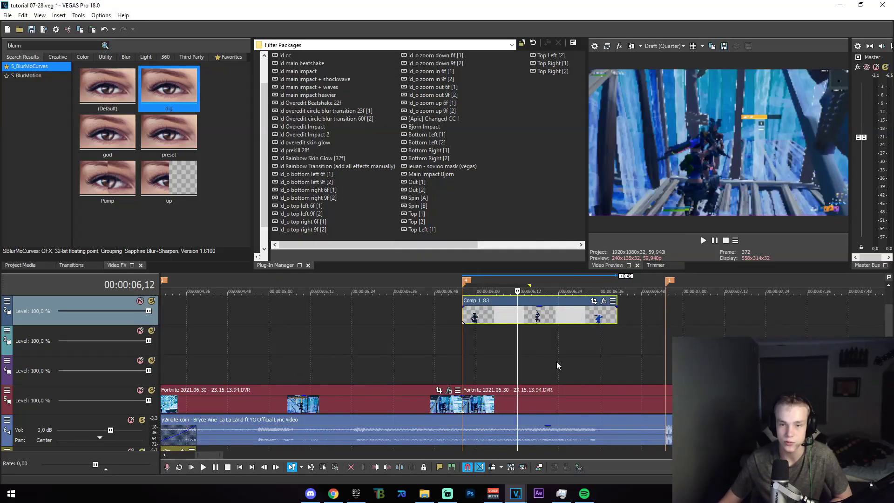
pyautogui.click(497, 345)
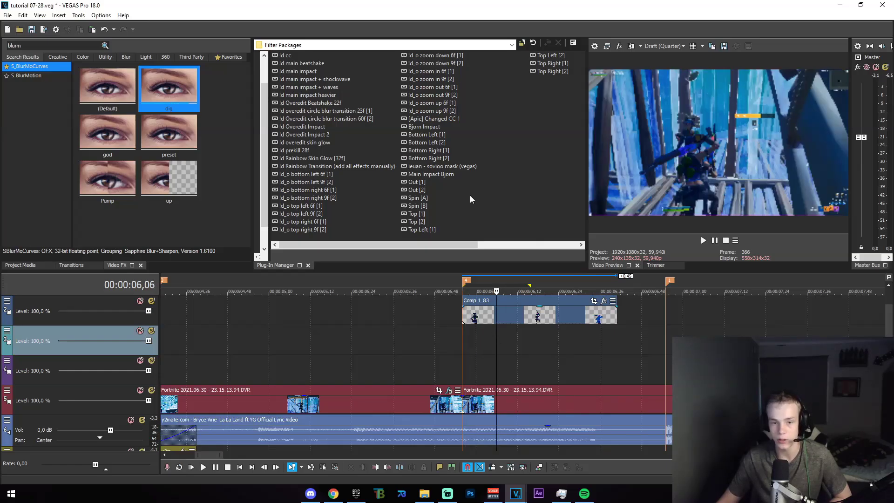
pyautogui.click(662, 46)
pyautogui.moveTo(661, 56)
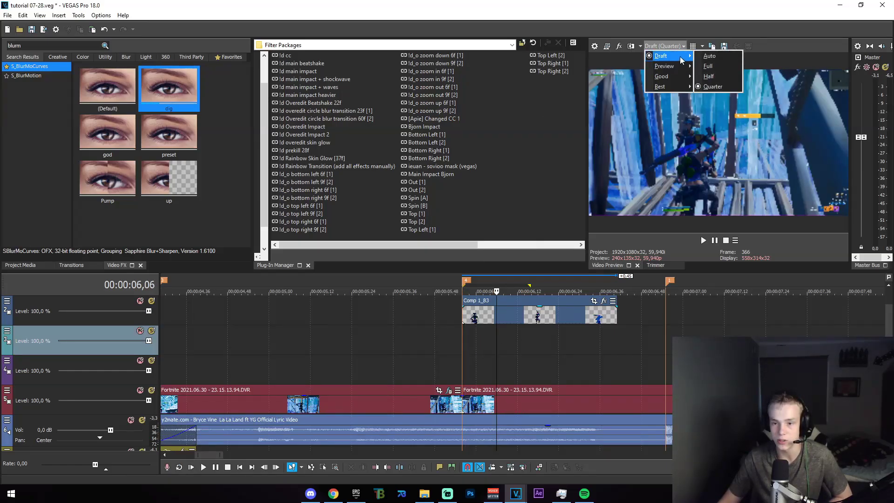
pyautogui.click(708, 76)
# Shift the Comp 1 clip 16 frames earlier, split it at marker 4 and delete the part before the marker.
pyautogui.moveTo(521, 315)
pyautogui.mouseDown()
pyautogui.moveTo(586, 318)
pyautogui.moveTo(486, 318)
pyautogui.moveTo(495, 318)
pyautogui.mouseUp()
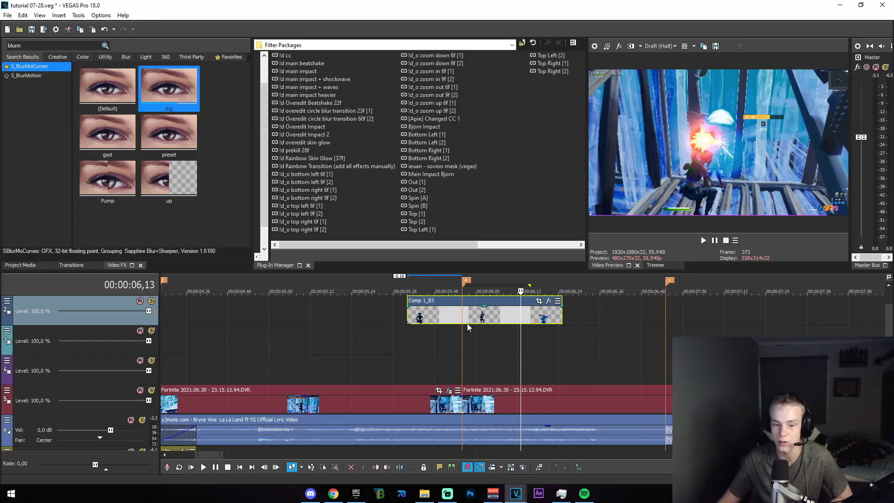
pyautogui.click(459, 319)
pyautogui.press('s')
pyautogui.click(431, 319)
pyautogui.press('Delete')
pyautogui.click(461, 368)
pyautogui.click(476, 409)
pyautogui.scroll(-2, 475, 409)
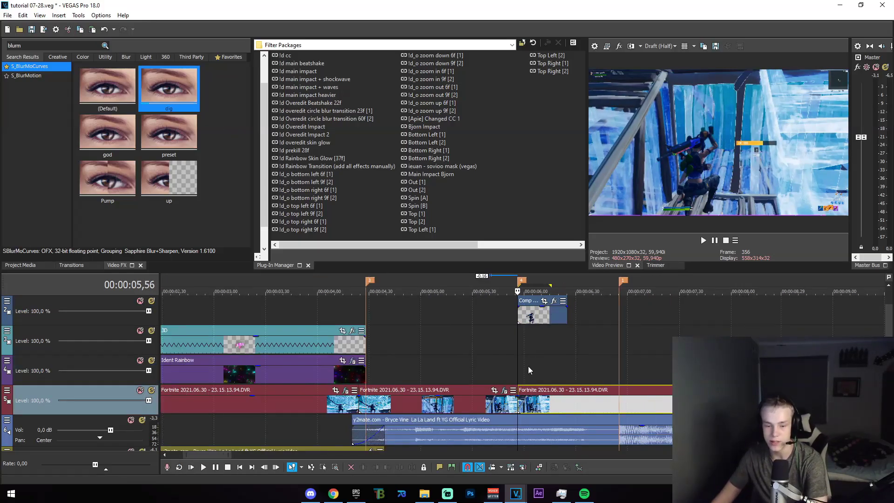
# Examine the Comp 1 cutout's alignment with the gameplay after marker 4 and select the clip's full time range.
pyautogui.click(526, 334)
pyautogui.click(524, 321)
pyautogui.click(518, 333)
pyautogui.click(521, 311)
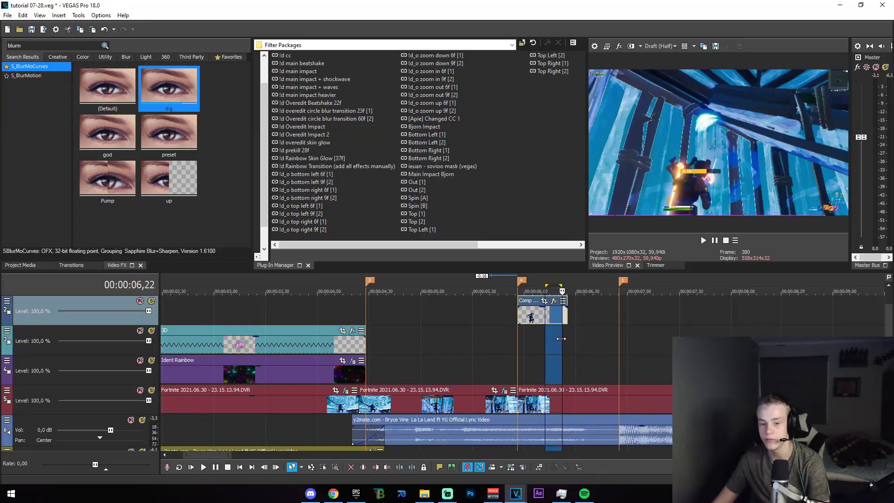
pyautogui.press('space')
pyautogui.click(535, 336)
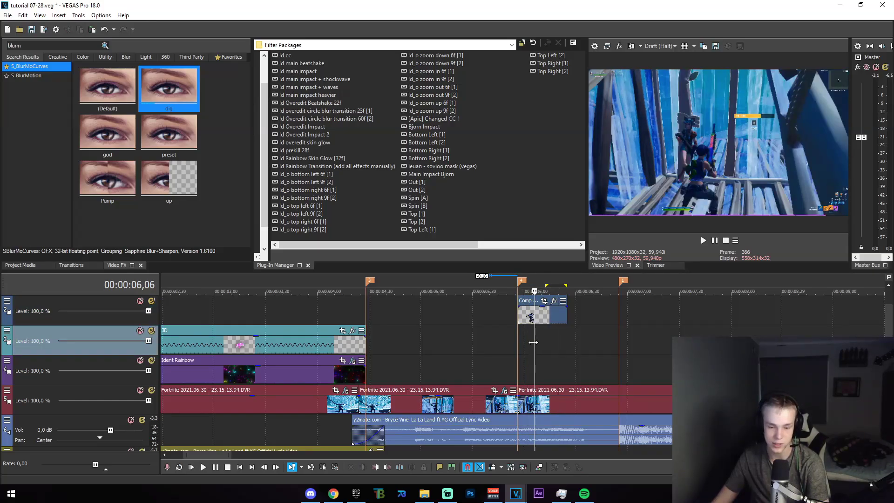
pyautogui.moveTo(518, 336); pyautogui.dragTo(566, 323)
pyautogui.click(565, 322)
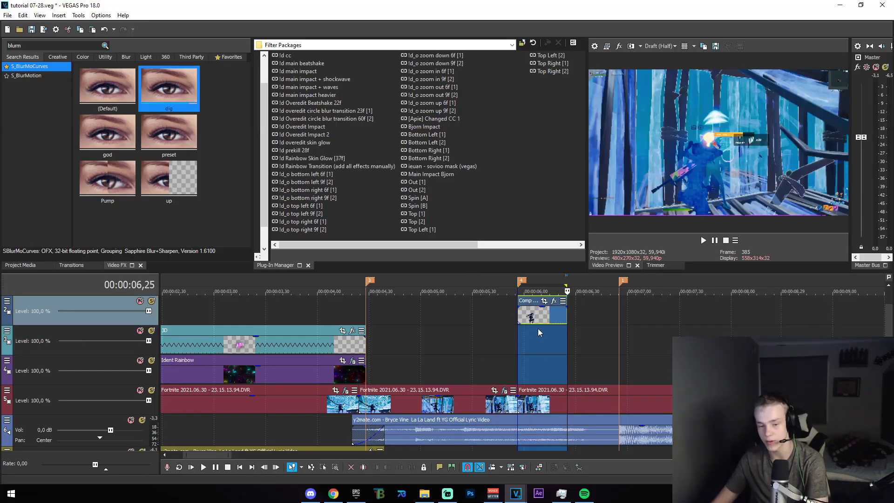
# Solo the Comp 1 track, review the custom settings of the QuickTime 7 "rgb alpha" render template, and leave without rendering, unsoloing the track.
pyautogui.click(558, 328)
pyautogui.click(560, 321)
pyautogui.click(567, 319)
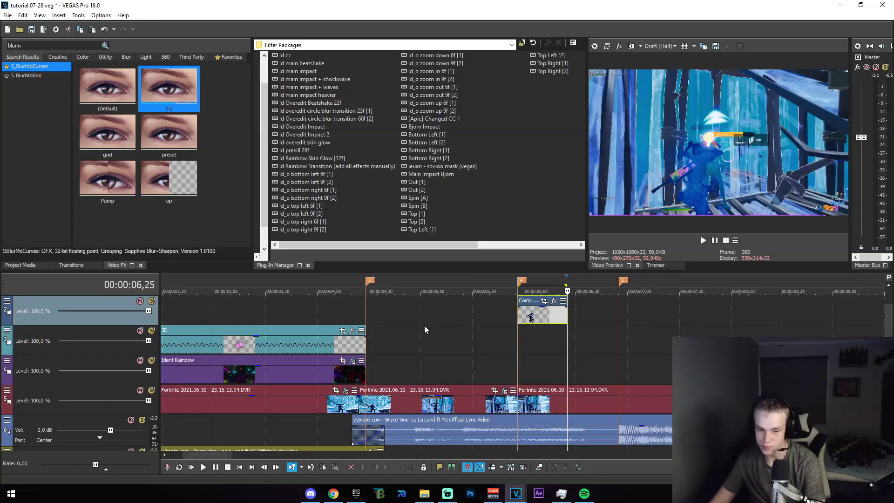
pyautogui.click(151, 302)
pyautogui.click(8, 15)
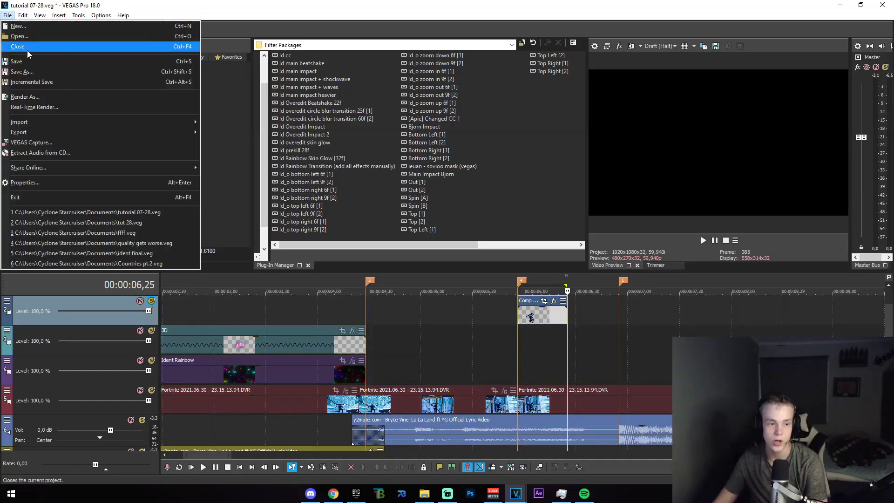
pyautogui.click(52, 93)
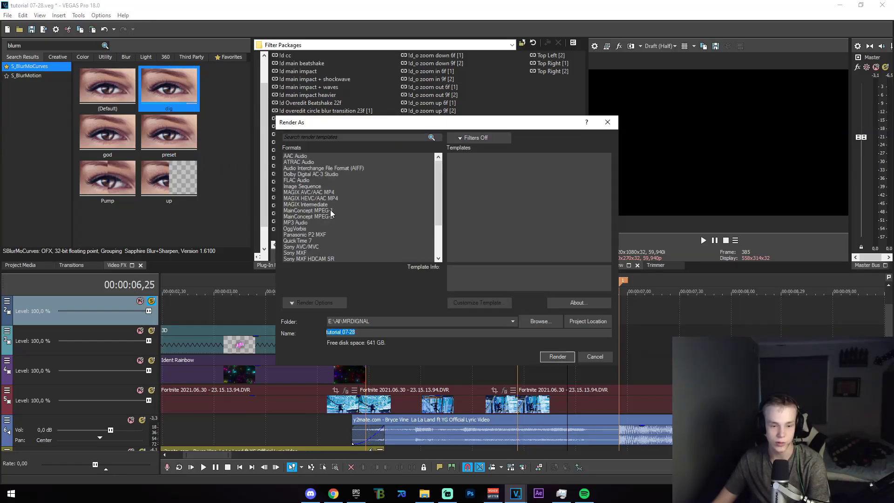
pyautogui.click(307, 241)
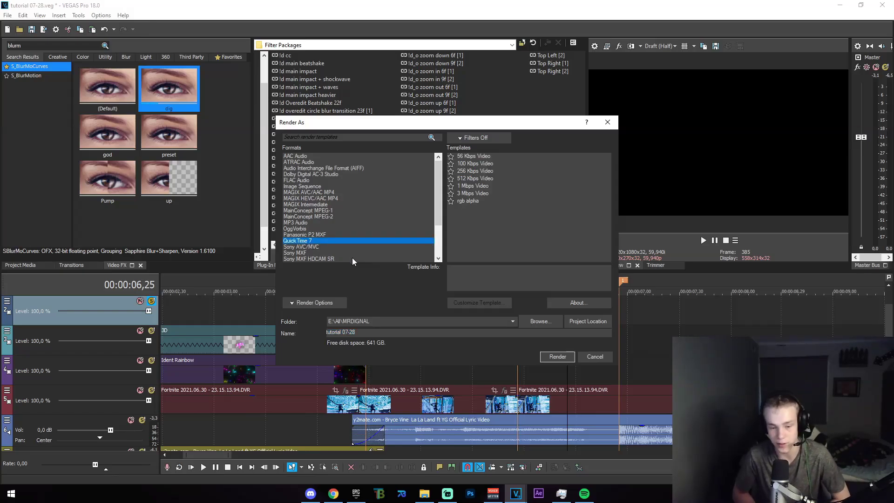
pyautogui.click(470, 202)
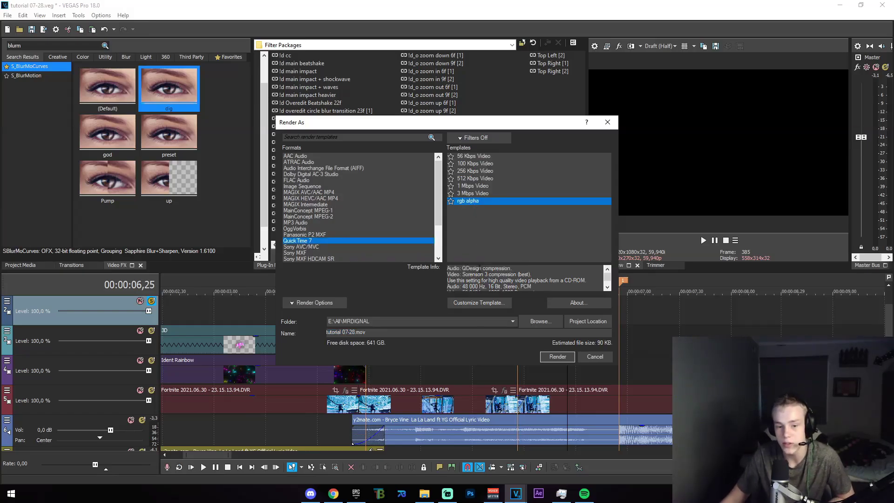
pyautogui.click(476, 305)
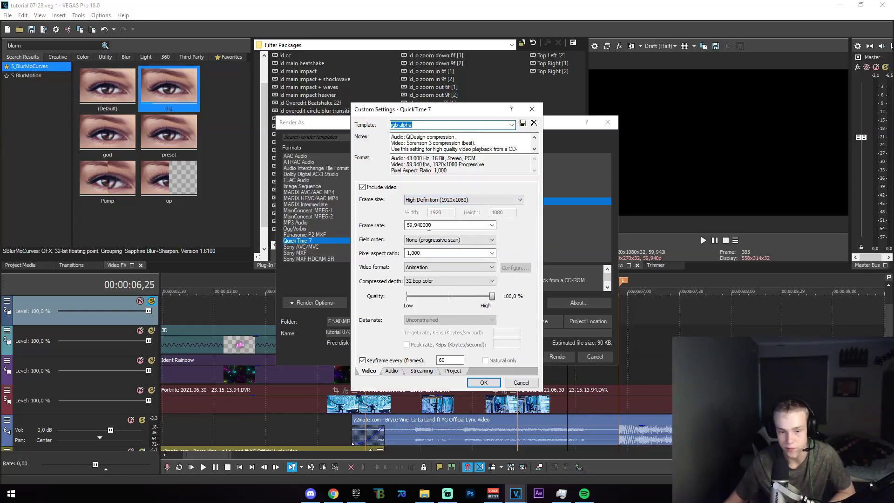
pyautogui.click(532, 109)
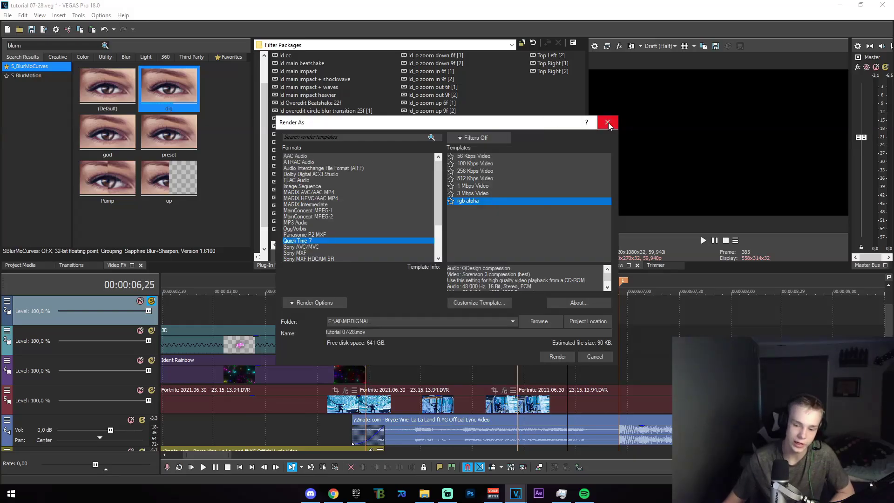
pyautogui.click(608, 123)
pyautogui.click(150, 301)
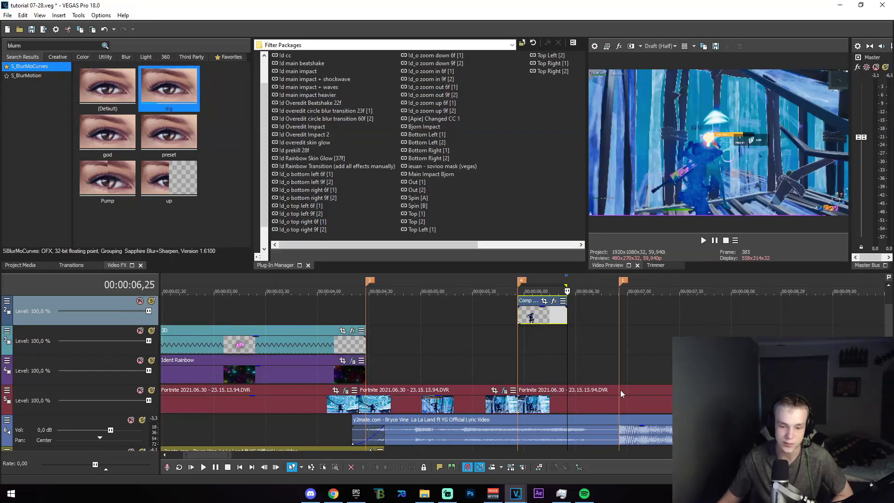
# Search the video effects for "twixtor" and apply TwixtorPRO's 91 preset to the gameplay clip starting at marker 4.
pyautogui.moveTo(518, 338); pyautogui.dragTo(558, 332)
pyautogui.click(547, 339)
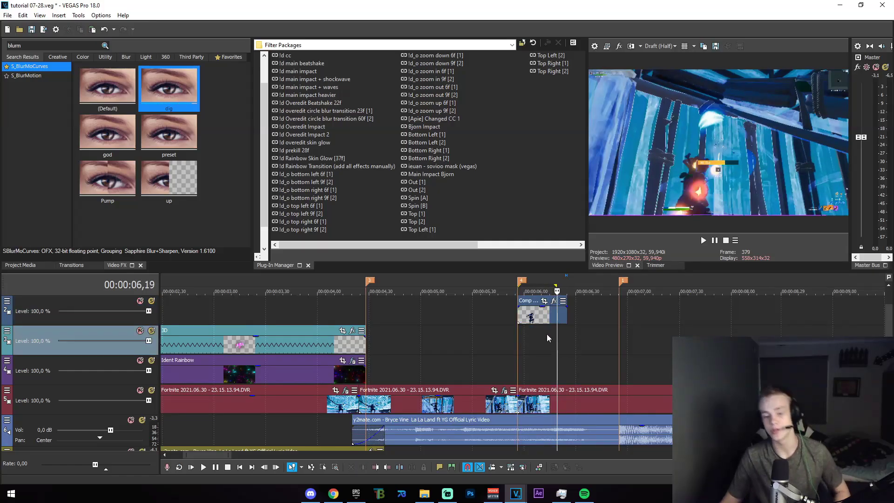
pyautogui.click(519, 356)
pyautogui.click(71, 46)
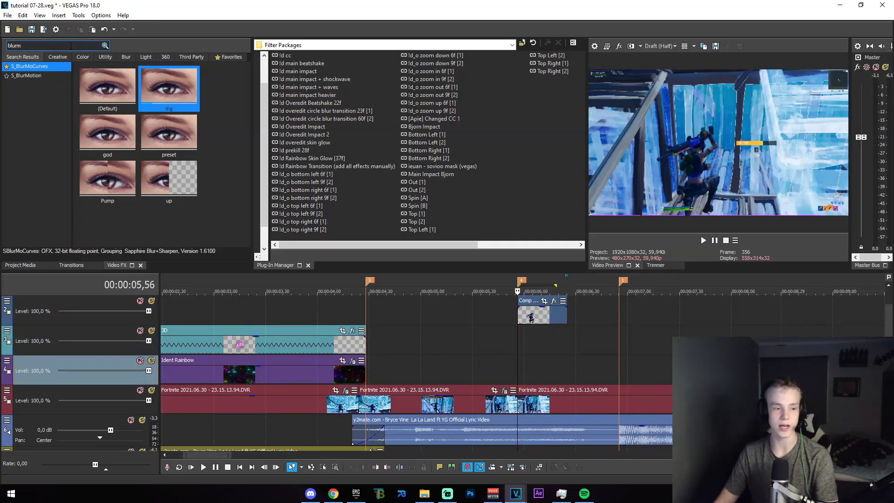
pyautogui.write('twixtor')
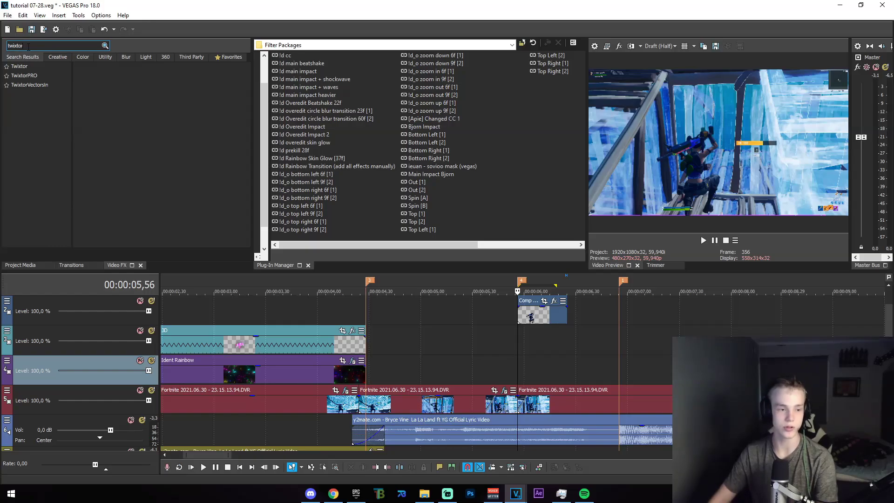
pyautogui.click(62, 78)
pyautogui.moveTo(122, 135); pyautogui.dragTo(521, 403)
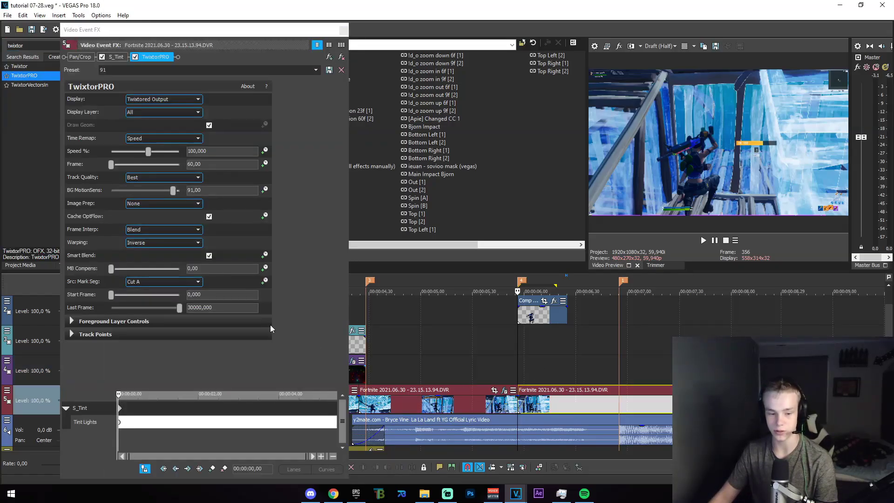
# Remove S_Tint from the gameplay clip's effects and animate TwixtorPRO's Speed %, with 30 at two frames into the clip.
pyautogui.click(116, 57)
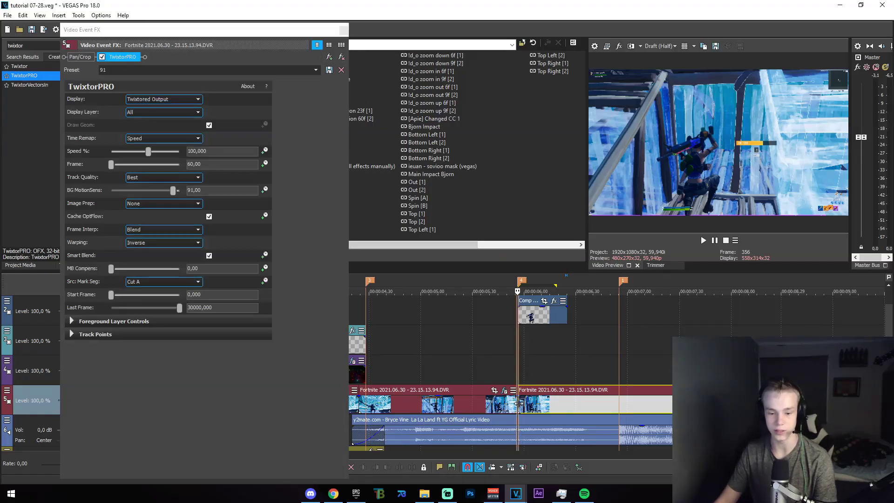
pyautogui.click(264, 151)
pyautogui.scroll(1, 450, 390)
pyautogui.moveTo(518, 370); pyautogui.dragTo(524, 370)
pyautogui.click(217, 154)
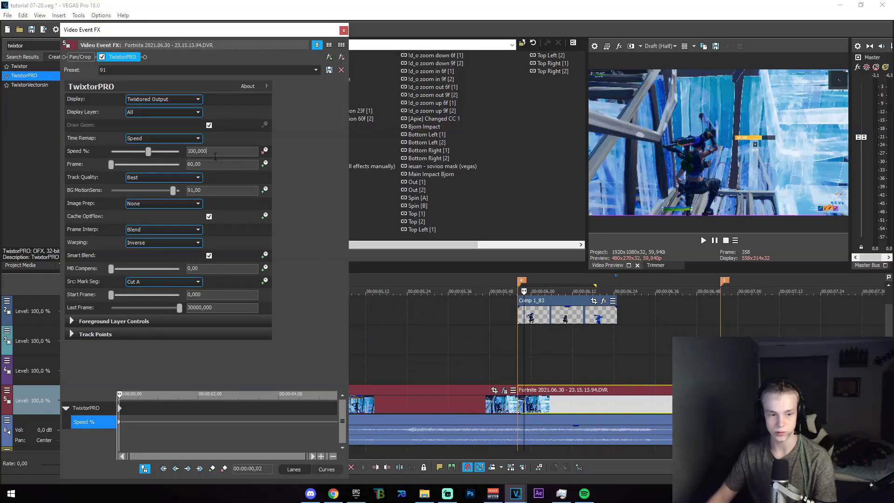
pyautogui.write('30')
pyautogui.press('Return')
# Inspect the gameplay and song waveform between marker 4 and the following marker, and play the passage around marker 4.
pyautogui.click(721, 370)
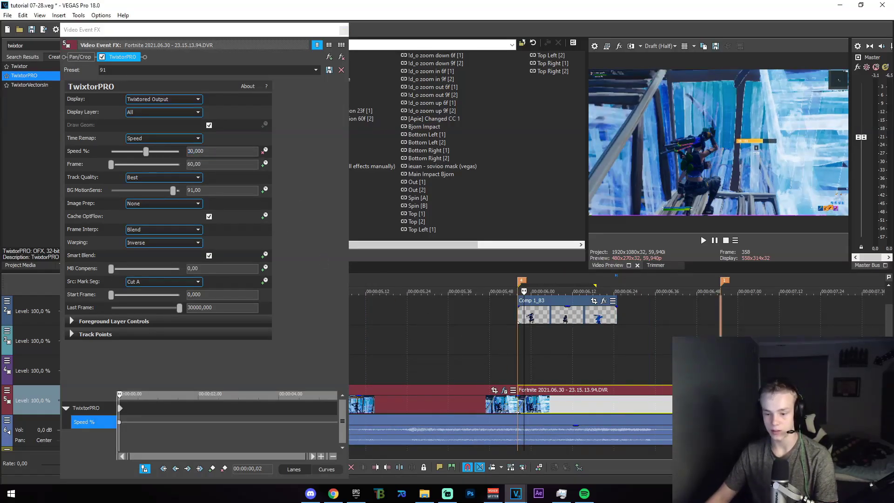
pyautogui.click(518, 412)
pyautogui.scroll(-2, 698, 402)
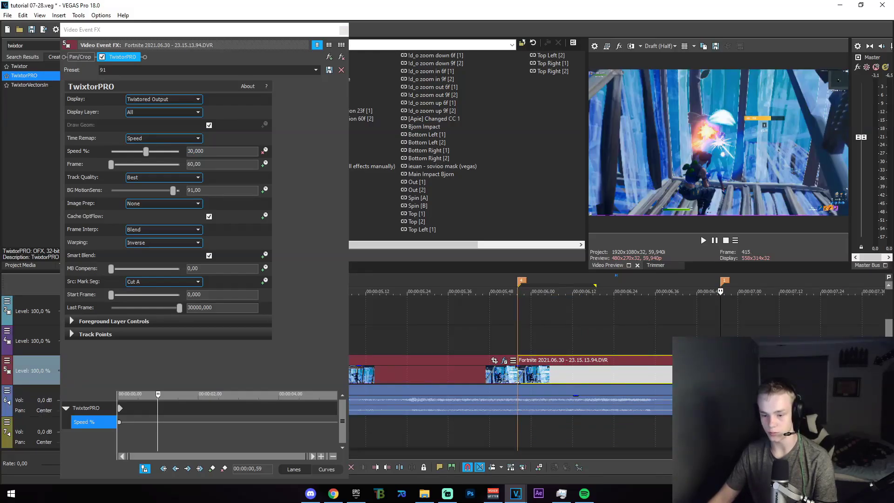
pyautogui.scroll(-2, 605, 405)
pyautogui.click(405, 410)
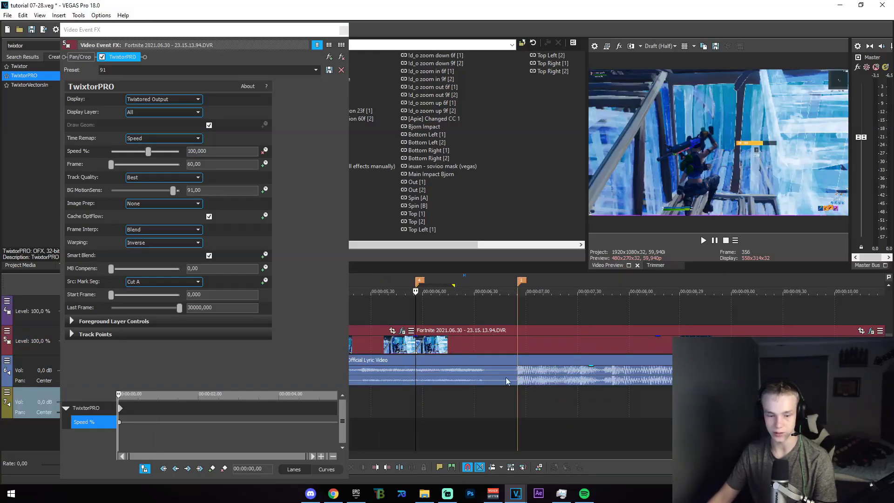
pyautogui.click(518, 378)
pyautogui.click(512, 378)
pyautogui.click(418, 423)
pyautogui.click(502, 382)
pyautogui.click(397, 404)
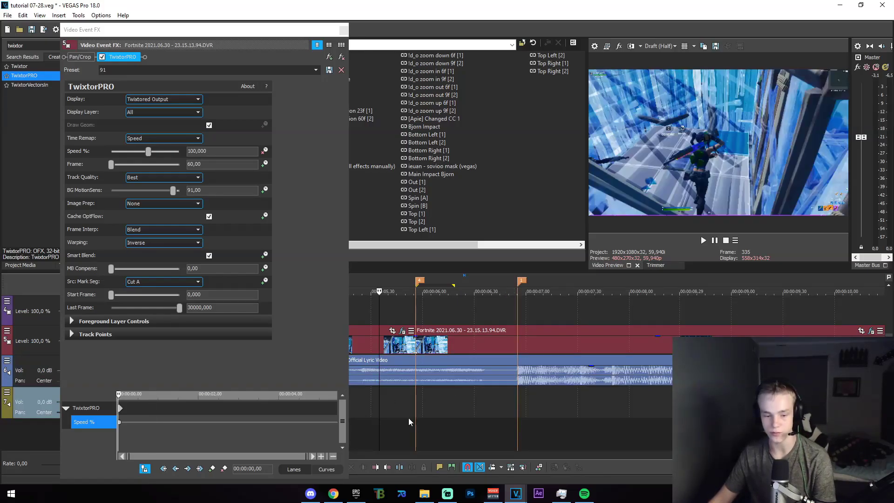
pyautogui.click(392, 418)
pyautogui.press('space')
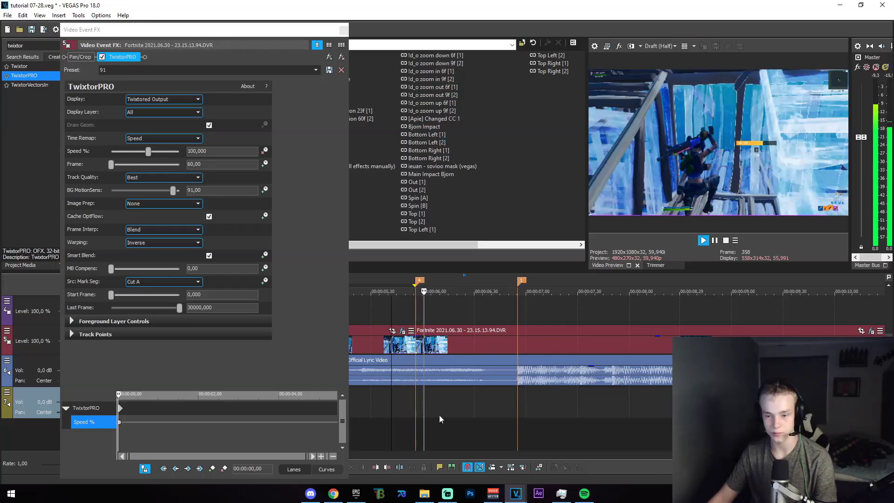
pyautogui.press('space')
# Add a TwixtorPRO speed keyframe at 00:00:01,20 in the gameplay clip, shortly past the marker following marker 4.
pyautogui.click(534, 349)
pyautogui.click(538, 347)
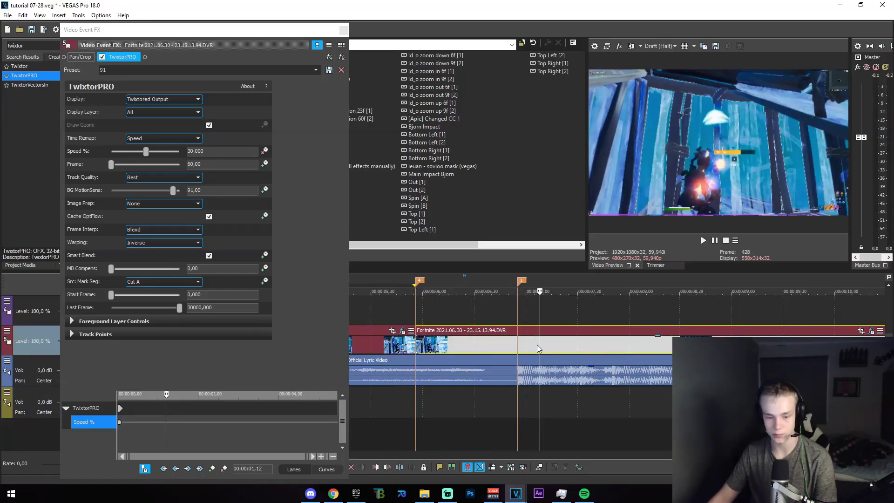
pyautogui.click(541, 345)
pyautogui.click(554, 346)
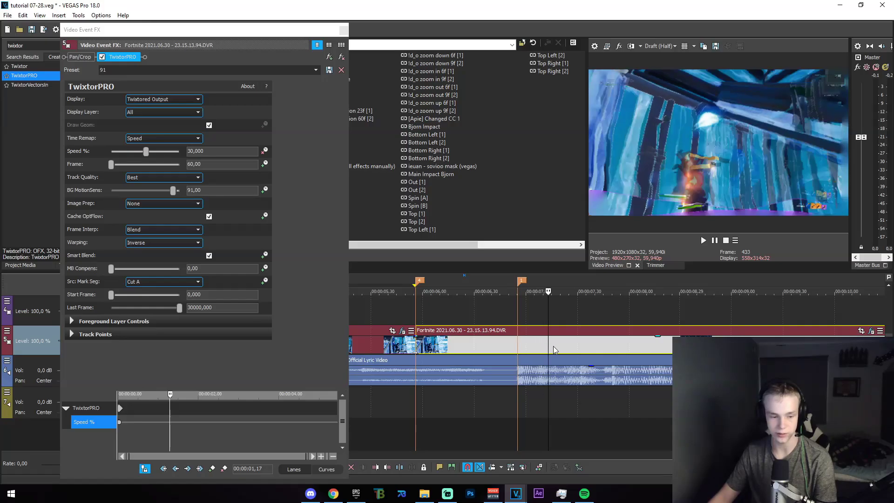
pyautogui.scroll(2, 535, 349)
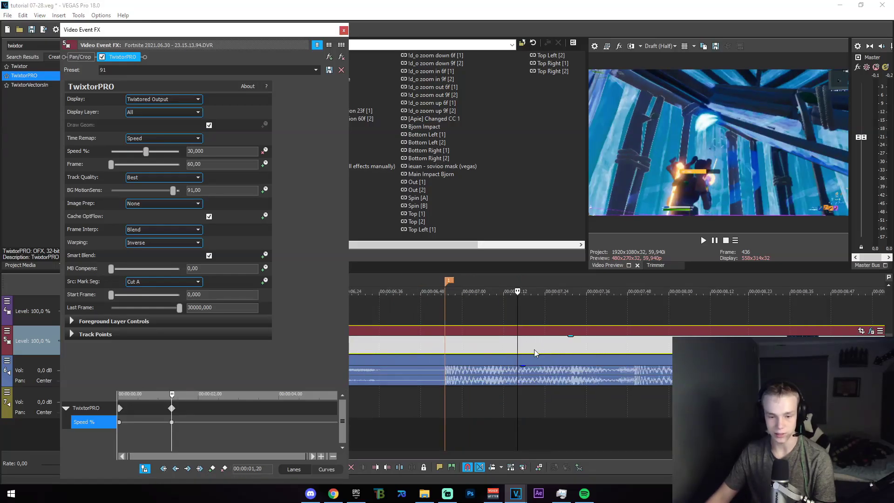
# Examine the slowed gameplay frame by frame just past the marker following marker 4 to choose where the speed change begins.
pyautogui.click(518, 347)
pyautogui.press('Left')
pyautogui.press('Left')
pyautogui.press('Left')
pyautogui.press('Left')
pyautogui.press('Left')
pyautogui.press('Left')
pyautogui.press('Left')
pyautogui.press('Left')
pyautogui.press('Left')
pyautogui.press('Left')
pyautogui.press('Left')
pyautogui.press('Left')
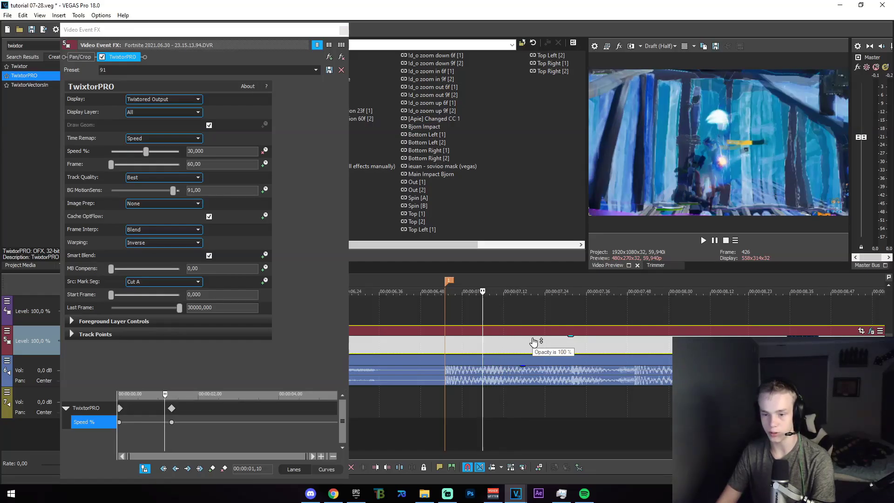
pyautogui.press('Left')
pyautogui.press('Left')
pyautogui.press('Left')
pyautogui.press('Left')
pyautogui.press('Left')
pyautogui.press('Left')
pyautogui.press('Left')
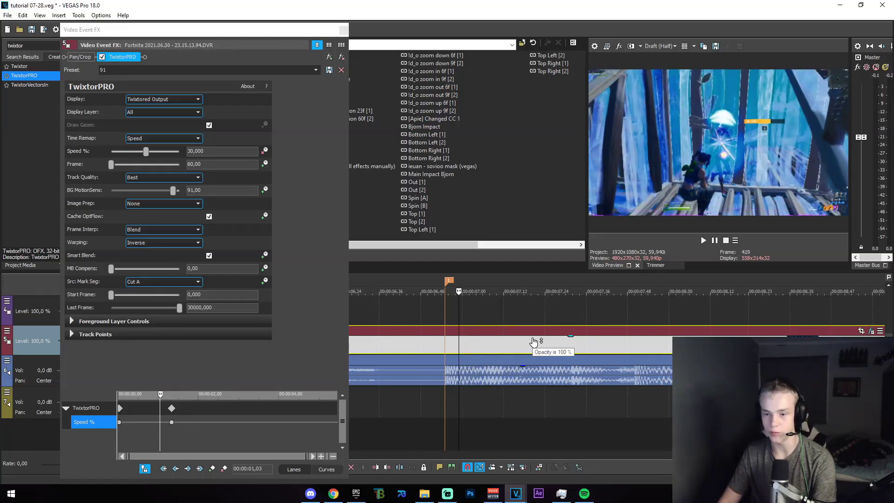
pyautogui.press('Right')
pyautogui.press('Right')
pyautogui.press('Right')
pyautogui.press('Right')
pyautogui.press('Right')
pyautogui.press('Right')
pyautogui.press('Right')
pyautogui.press('Right')
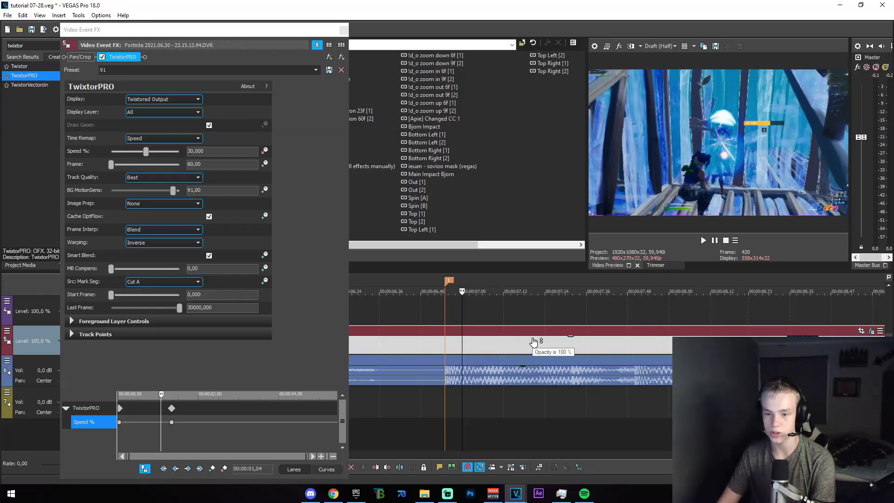
pyautogui.press('Right')
pyautogui.press('Right')
pyautogui.press('Right')
pyautogui.press('Right')
pyautogui.press('Right')
pyautogui.press('Left')
pyautogui.press('Left')
pyautogui.press('Left')
pyautogui.press('Left')
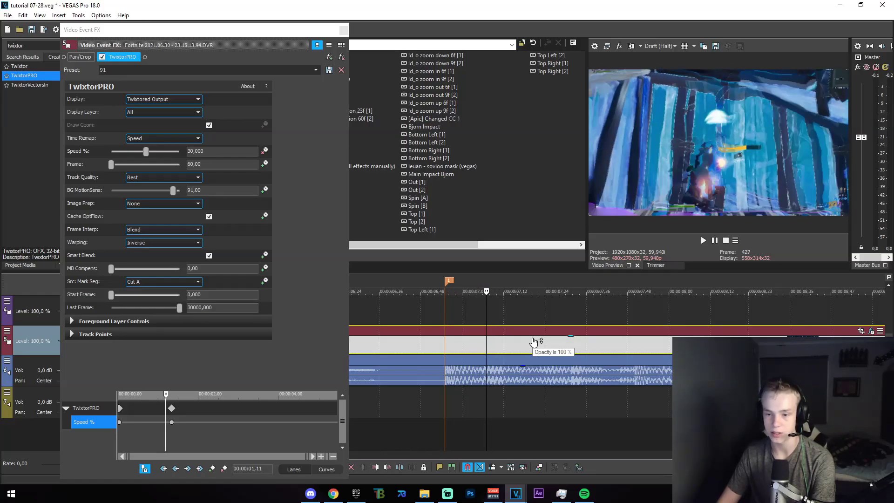
pyautogui.press('Right')
pyautogui.press('Left')
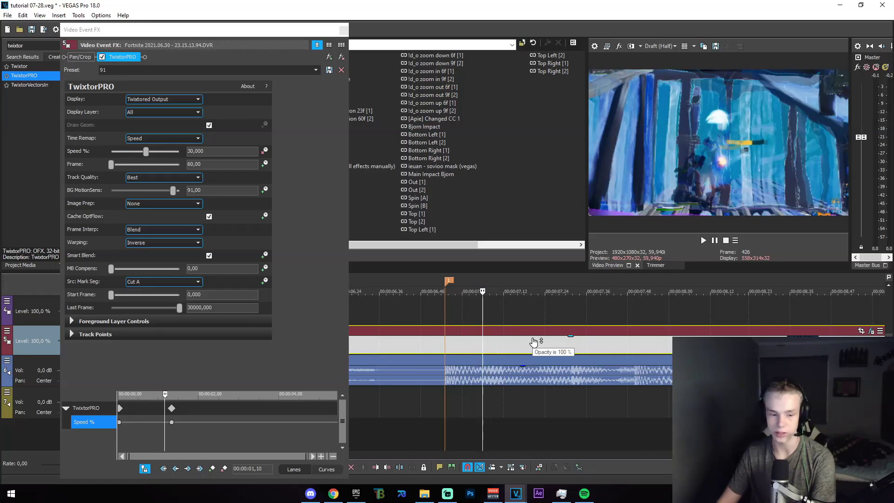
# Add a TwixtorPRO speed keyframe at 00:00:01,10 and delete the one at 00:00:01,20.
pyautogui.scroll(4, 186, 466)
pyautogui.click(212, 469)
pyautogui.click(335, 422)
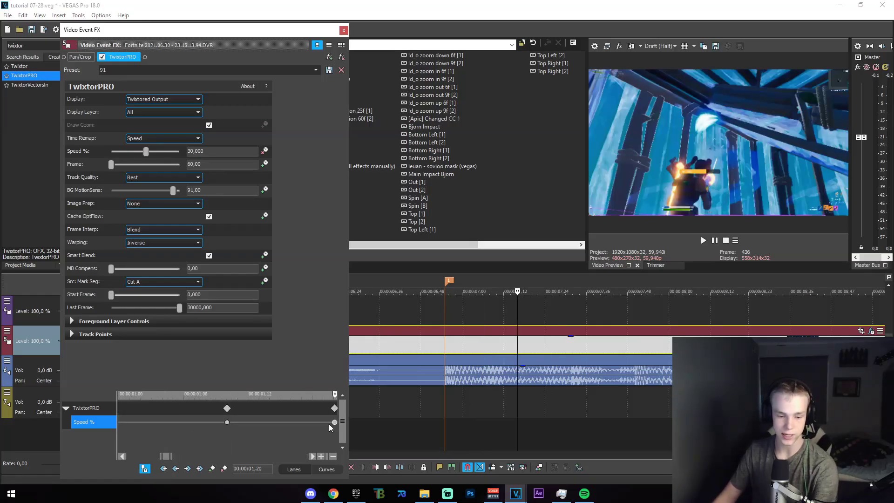
pyautogui.click(230, 432)
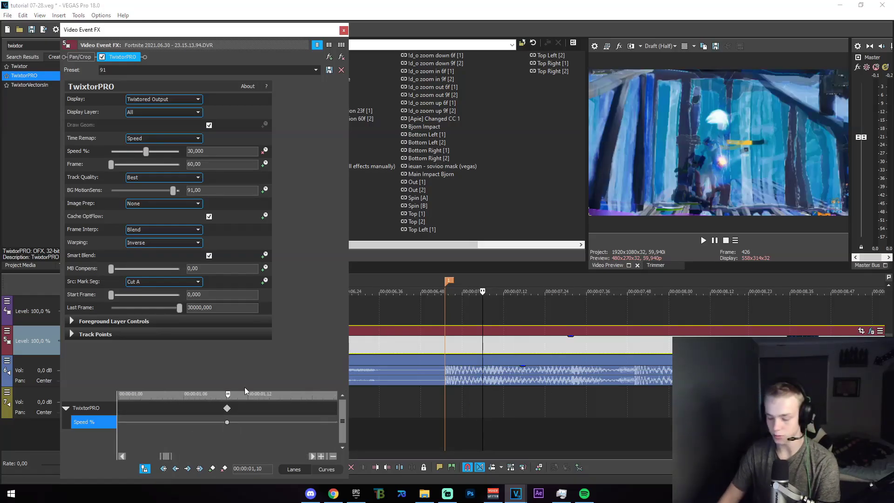
# Raise TwixtorPRO's speed to about 347% six frames further on, at 00:00:01,16.
pyautogui.press('Right')
pyautogui.press('Right')
pyautogui.press('Right')
pyautogui.press('Right')
pyautogui.press('Right')
pyautogui.press('Right')
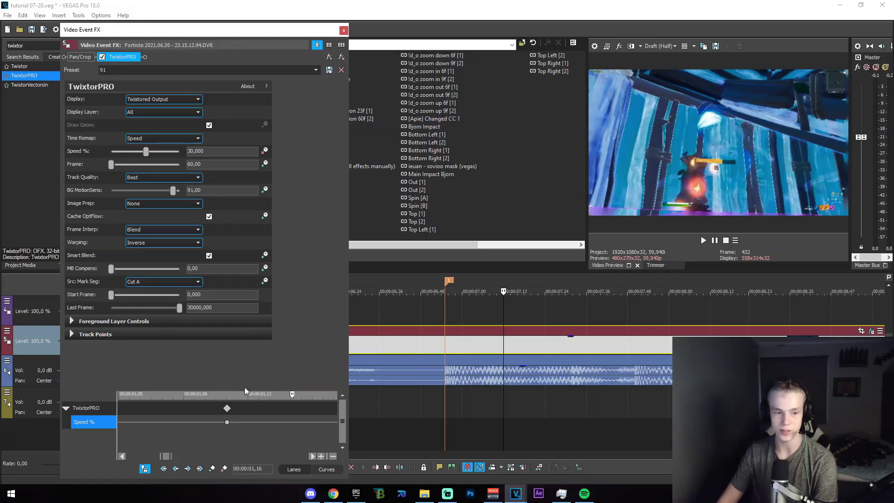
pyautogui.moveTo(146, 151); pyautogui.dragTo(159, 159)
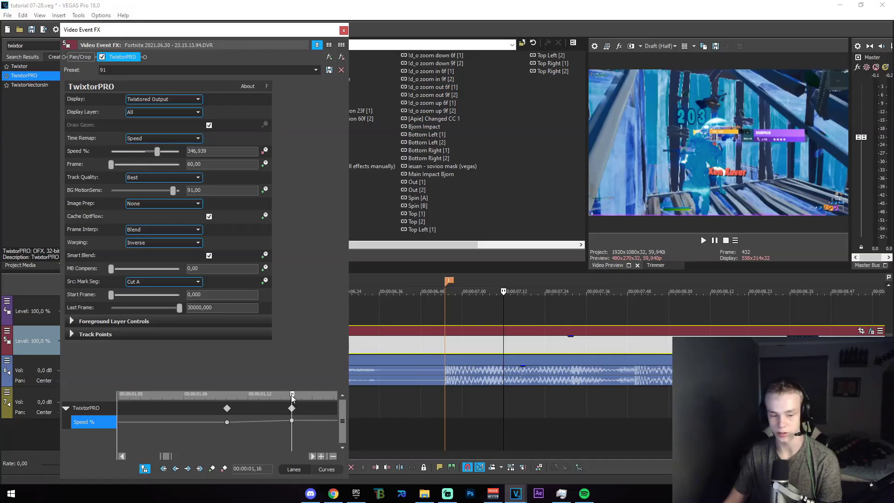
# Set TwixtorPRO's speed to 50% at 00:00:01,18 and close the clip's effect settings.
pyautogui.press('Right')
pyautogui.press('Right')
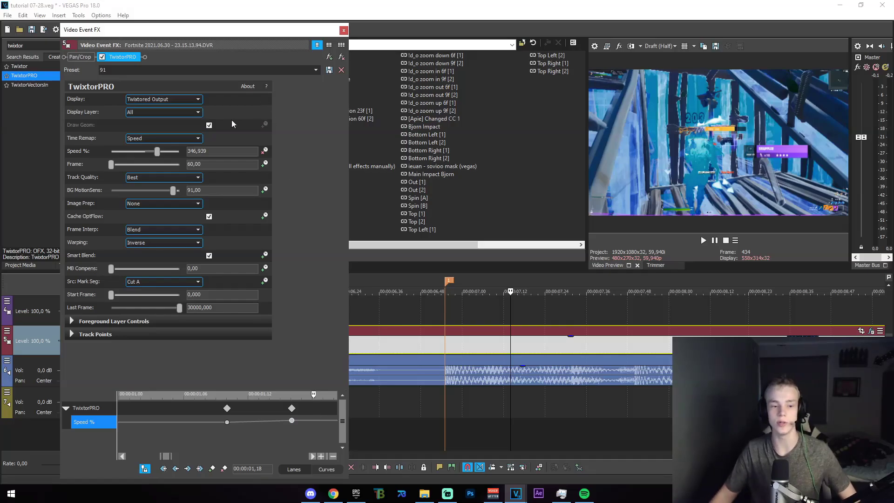
pyautogui.write('50')
pyautogui.press('Return')
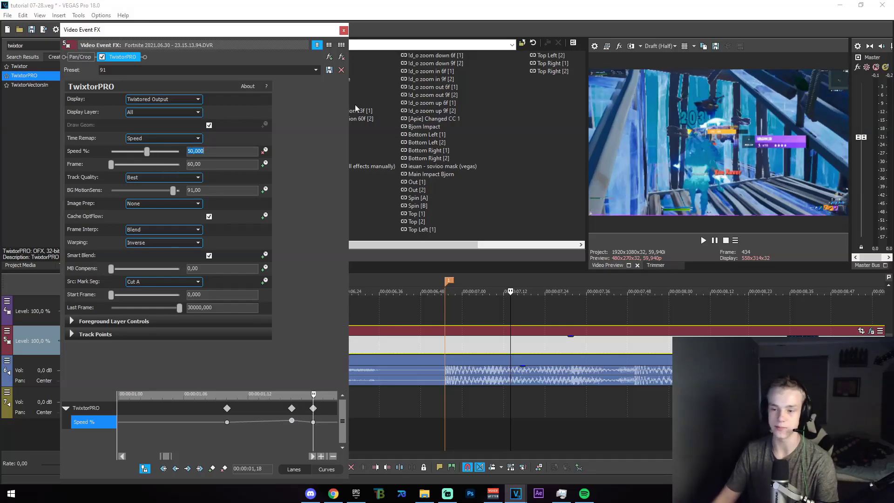
pyautogui.click(343, 30)
# Split the gameplay clip at 00:00:07,50 and delete the part after the cut.
pyautogui.scroll(-5, 488, 370)
pyautogui.moveTo(515, 419); pyautogui.dragTo(550, 421)
pyautogui.click(558, 347)
pyautogui.press('s')
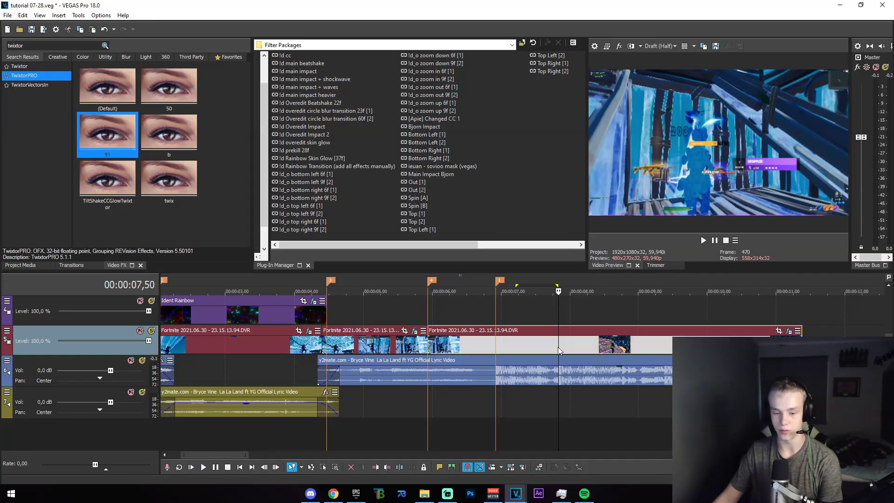
pyautogui.press('Delete')
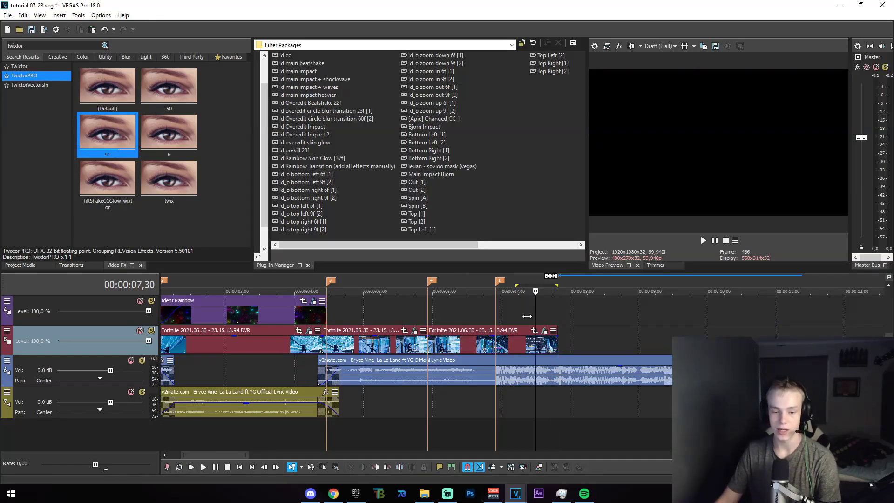
# Solo the gameplay track and select the time range of the last gameplay clip, starting at 00:00:05,56.
pyautogui.moveTo(428, 319); pyautogui.dragTo(554, 320)
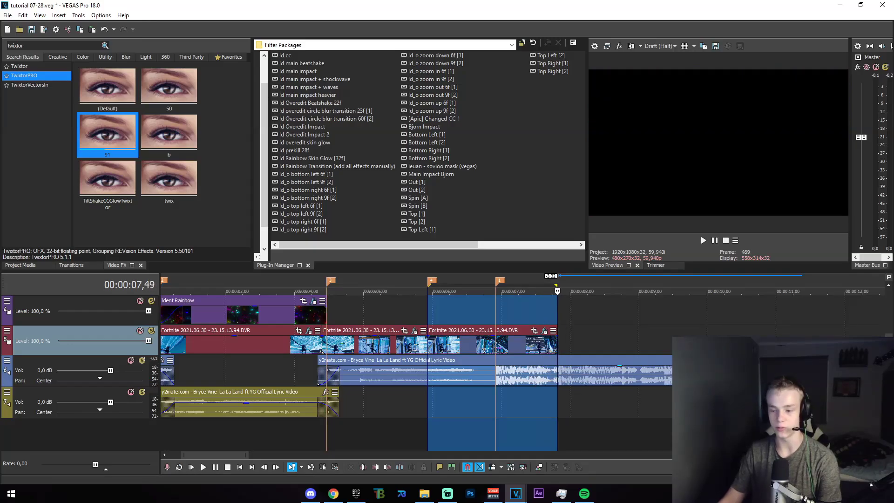
pyautogui.scroll(2, 417, 373)
pyautogui.scroll(3, 466, 379)
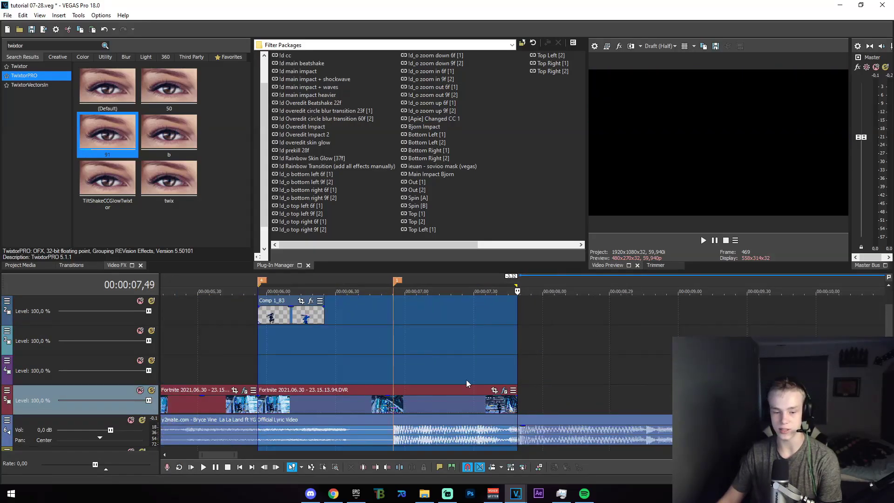
pyautogui.click(260, 374)
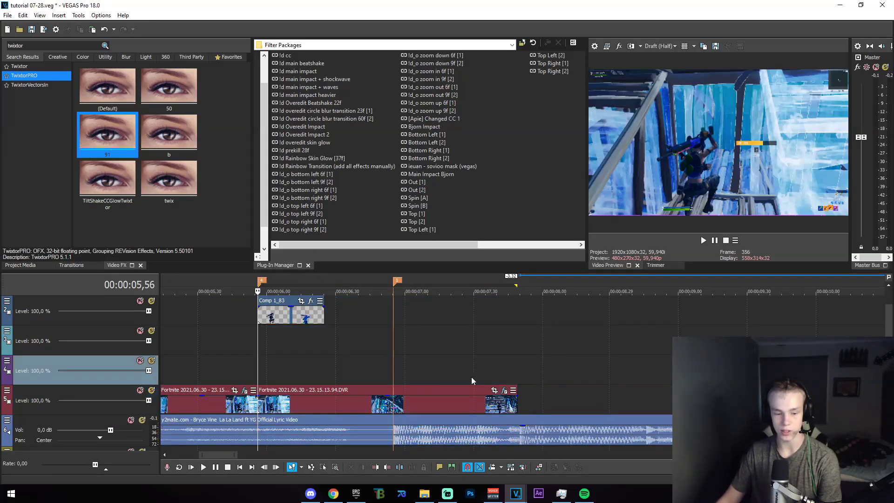
pyautogui.moveTo(518, 372); pyautogui.dragTo(258, 373)
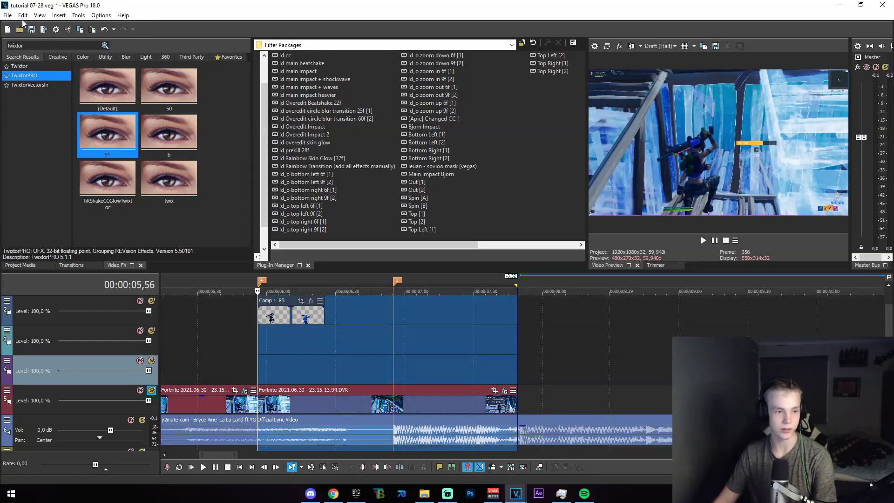
# Set up a render of the selection in MAGIX AVC/AAC MP4 format with the Internet UHD 2160p 59.94 fps template.
pyautogui.click(8, 15)
pyautogui.moveTo(47, 124)
pyautogui.click(28, 96)
pyautogui.click(323, 193)
pyautogui.click(484, 157)
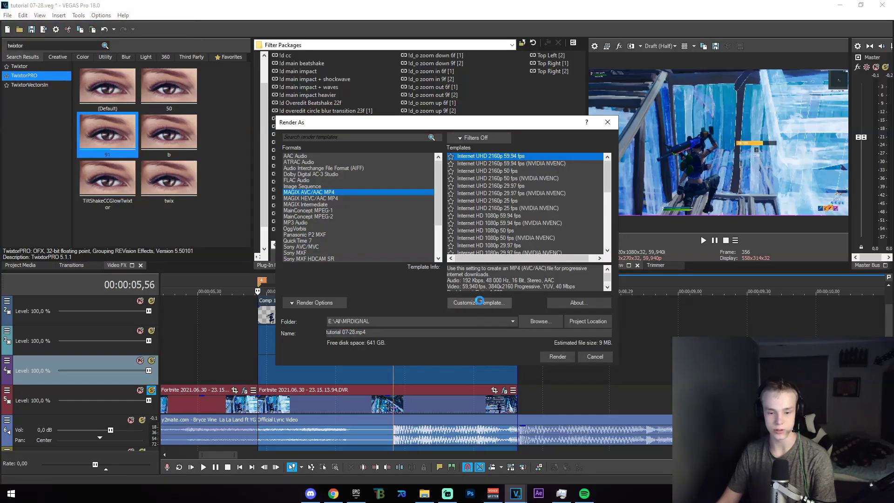
# Customize the render template's frame size to 1920 by 1080 and render the selection as tutorial 07-28.mp4.
pyautogui.click(480, 303)
pyautogui.click(418, 173)
pyautogui.click(438, 181)
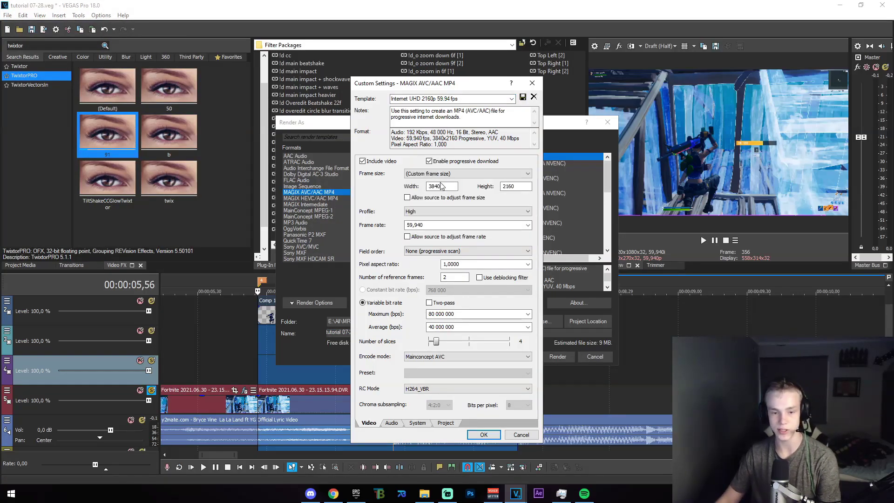
pyautogui.write('1920')
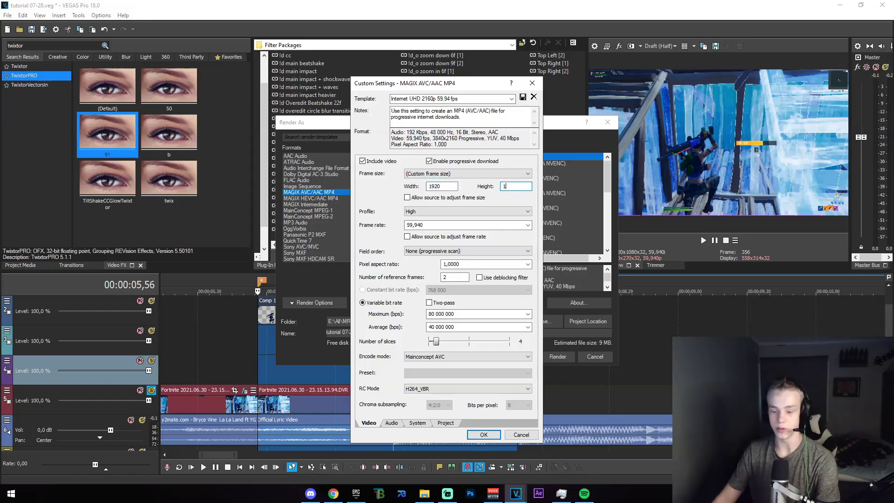
pyautogui.click(484, 435)
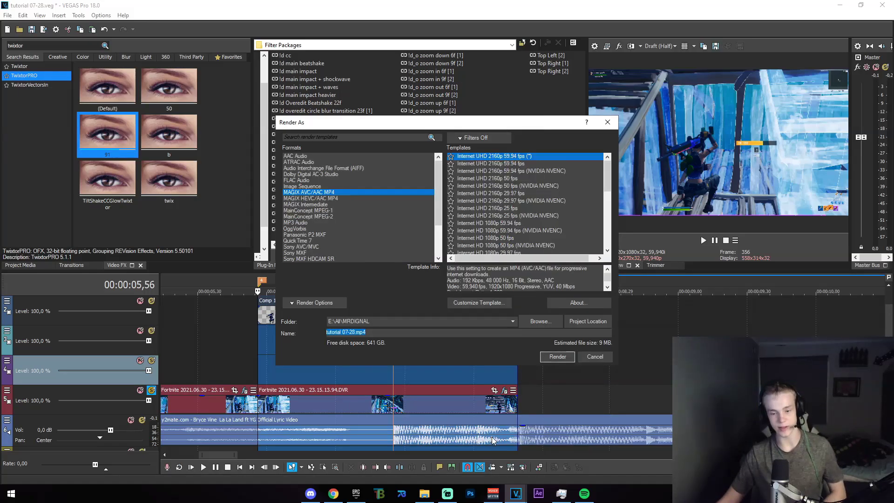
pyautogui.click(573, 357)
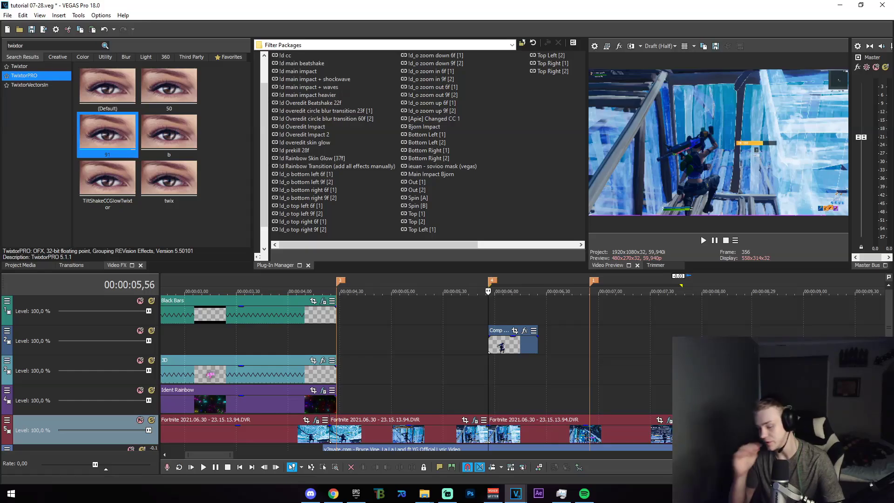
# Paste the retimed gameplay clip's TwixtorPRO event attributes onto the Comp 1_83 overlay clip.
pyautogui.click(725, 432)
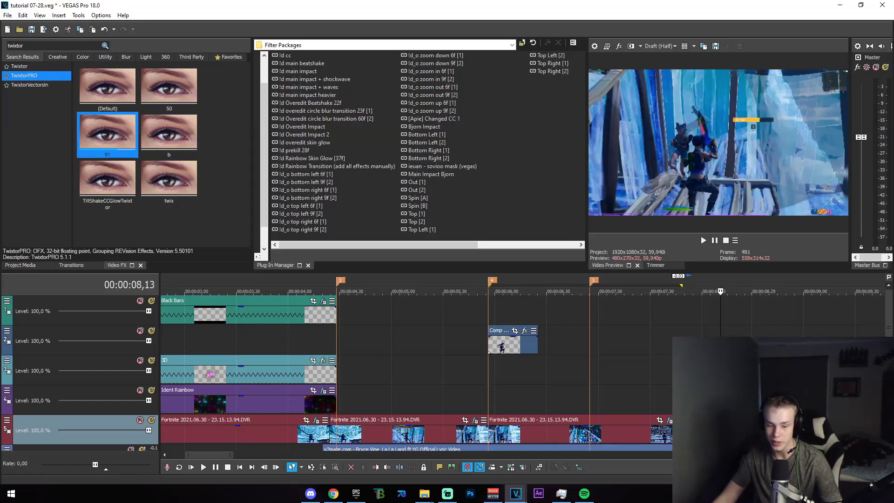
pyautogui.click(512, 434)
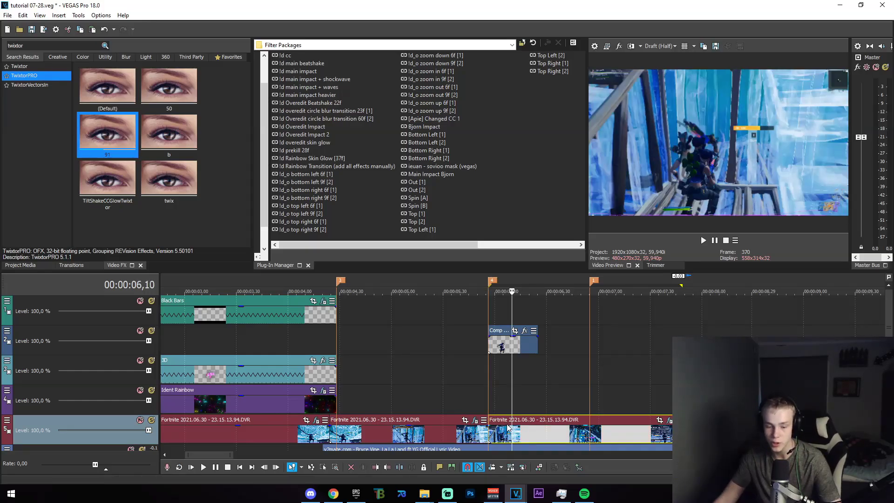
pyautogui.click(499, 438)
pyautogui.click(514, 434)
pyautogui.click(548, 433)
pyautogui.click(509, 434)
pyautogui.click(495, 438)
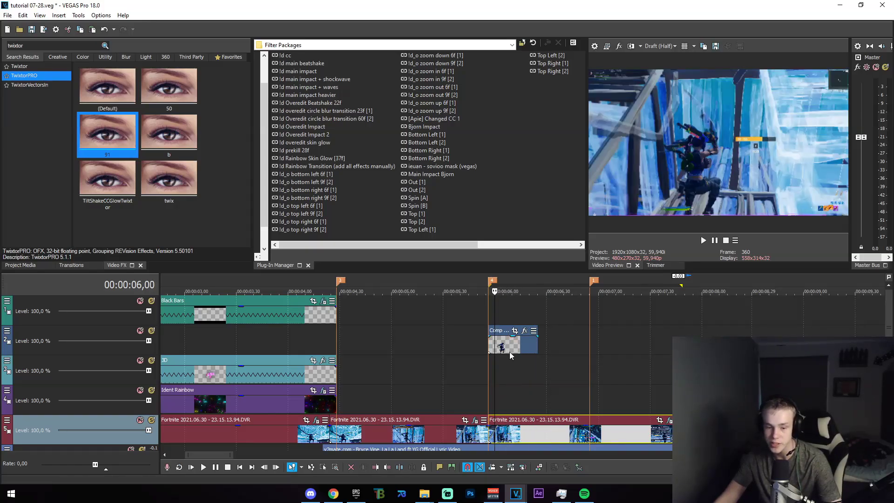
pyautogui.rightClick(501, 350)
pyautogui.click(538, 209)
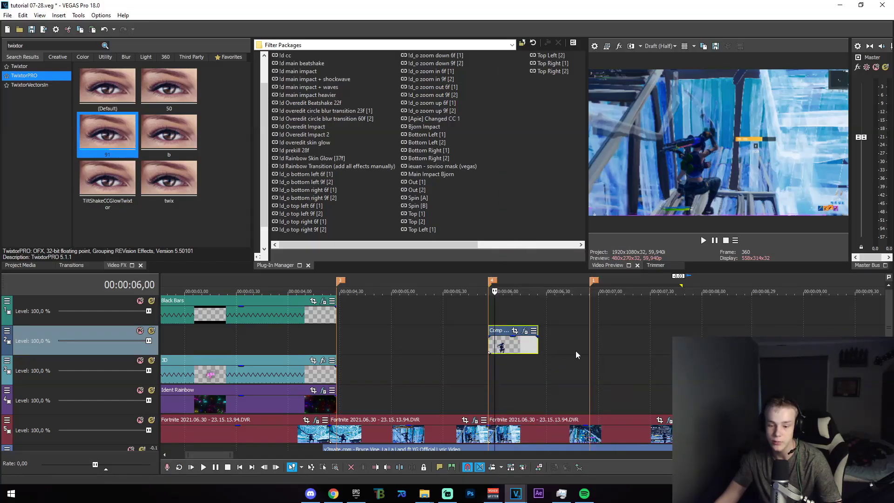
# Find the shot moment after the song drop and add a marker at 00:00:07,11.
pyautogui.click(592, 348)
pyautogui.moveTo(644, 353)
pyautogui.mouseDown()
pyautogui.moveTo(604, 352)
pyautogui.moveTo(618, 353)
pyautogui.mouseUp()
pyautogui.click(618, 353)
pyautogui.press('m')
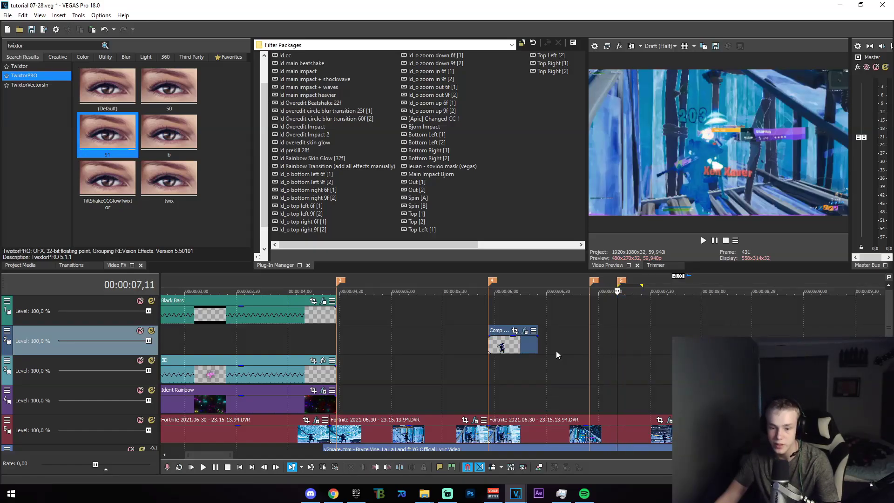
# Extend the end of the Comp 1_83 overlay clip to the marker at 00:00:07,11.
pyautogui.moveTo(539, 346); pyautogui.dragTo(613, 349)
pyautogui.scroll(6, 640, 396)
pyautogui.moveTo(499, 349); pyautogui.dragTo(508, 350)
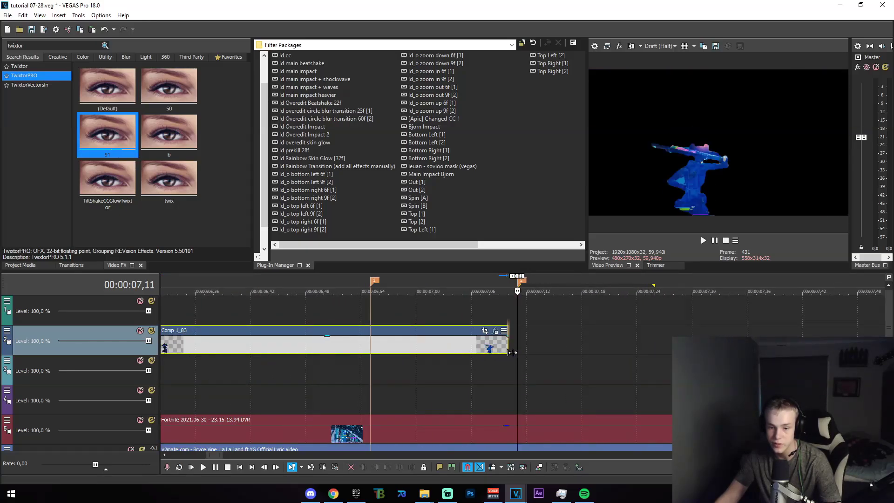
pyautogui.scroll(-1, 506, 373)
pyautogui.moveTo(510, 352); pyautogui.dragTo(513, 371)
pyautogui.click(497, 376)
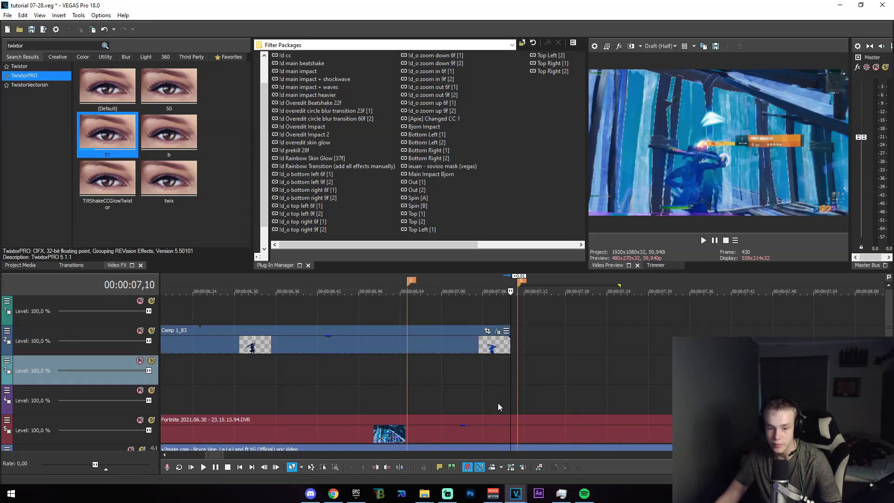
# Delete the last Fortnite gameplay clip and move the rendered tutorial 07-28 clip into its place at marker 4.
pyautogui.scroll(-5, 499, 402)
pyautogui.click(603, 434)
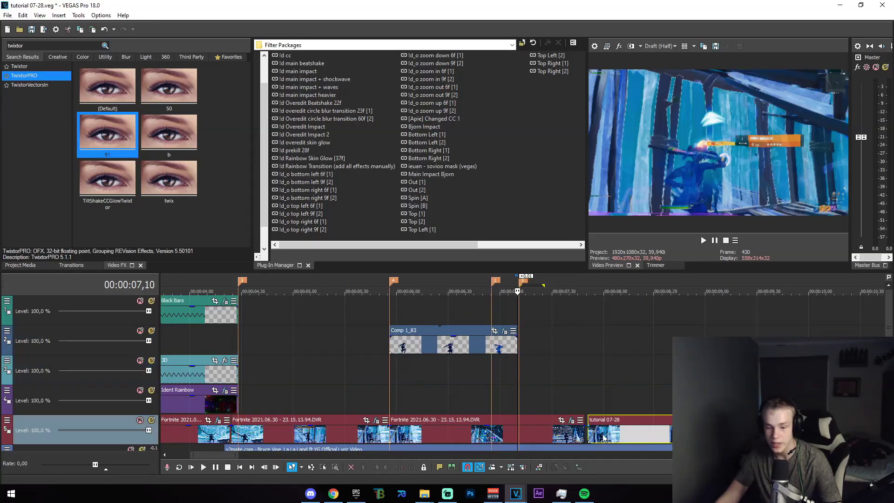
pyautogui.click(519, 435)
pyautogui.press('Delete')
pyautogui.moveTo(639, 426); pyautogui.dragTo(440, 424)
pyautogui.moveTo(349, 383); pyautogui.dragTo(514, 383)
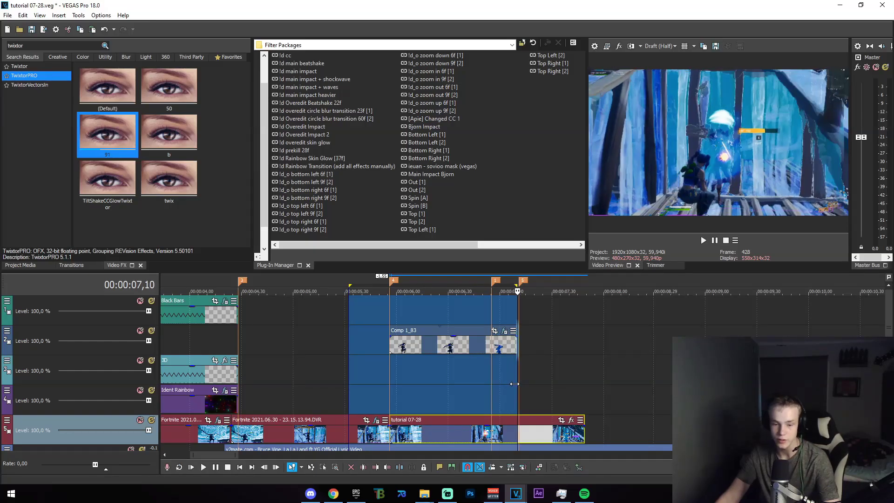
pyautogui.click(515, 385)
# Solo the overlay track and select the time range from marker 4 to the Comp 1_83 clip's end at 00:00:07,11.
pyautogui.scroll(-3, 513, 383)
pyautogui.click(152, 331)
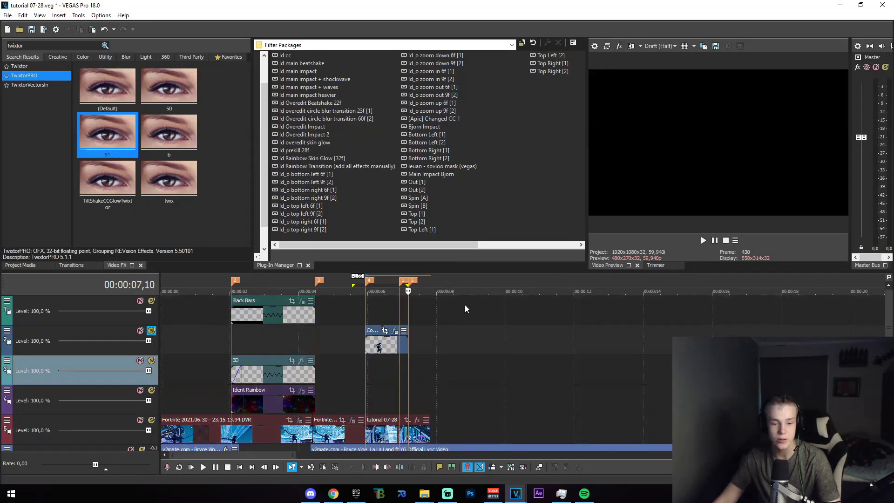
pyautogui.scroll(4, 467, 309)
pyautogui.moveTo(433, 315); pyautogui.dragTo(518, 315)
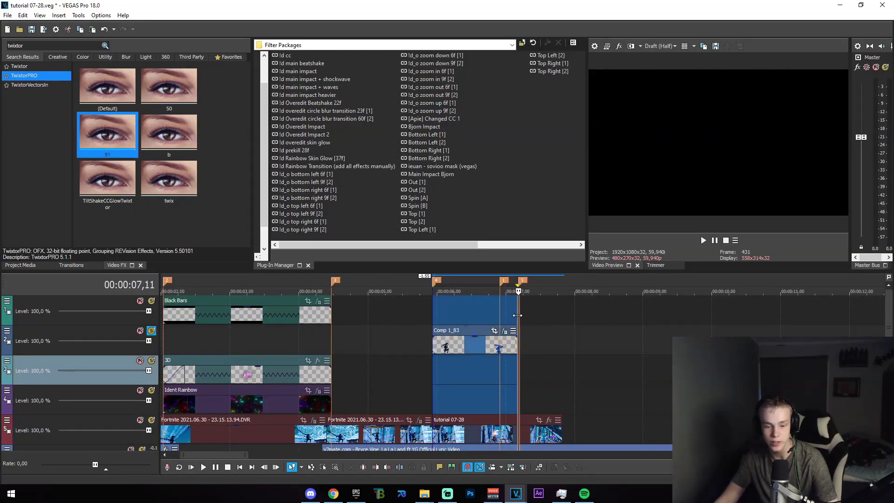
pyautogui.scroll(8, 517, 315)
pyautogui.click(470, 345)
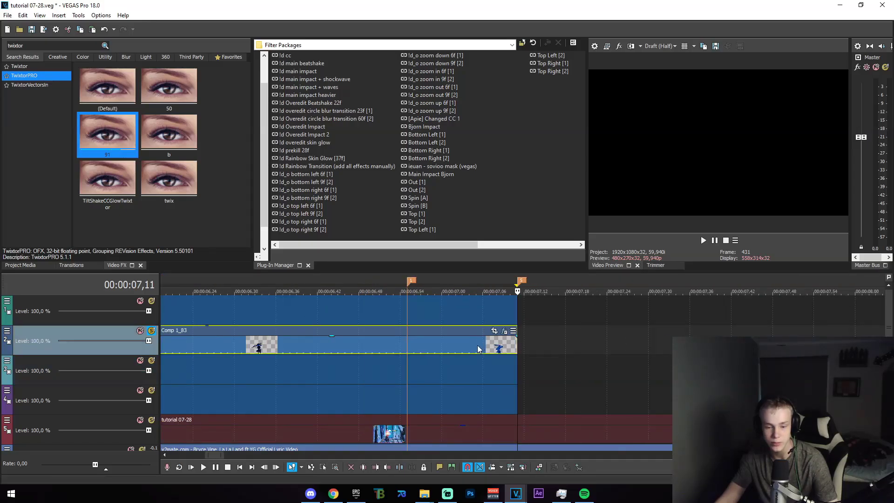
pyautogui.scroll(-3, 480, 348)
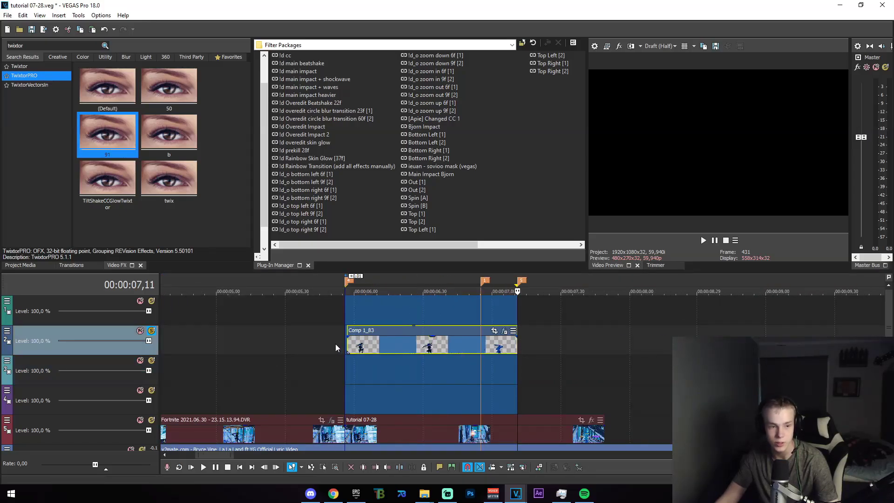
pyautogui.click(7, 15)
pyautogui.click(35, 102)
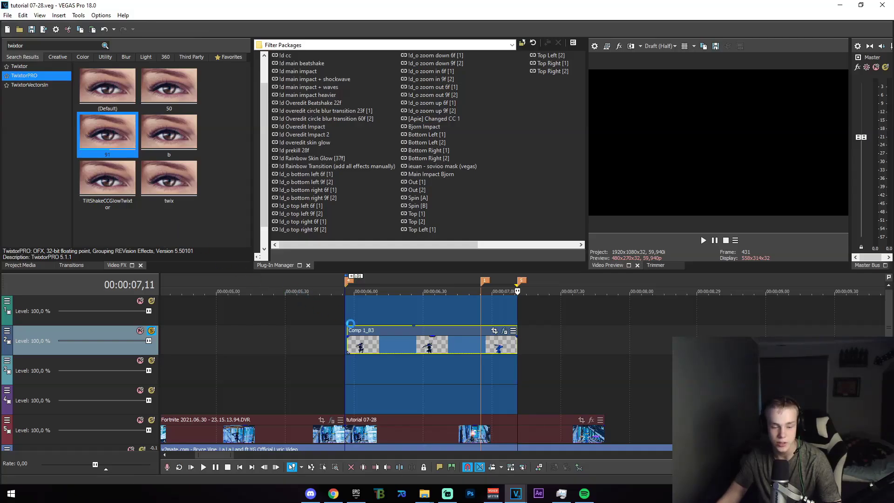
pyautogui.click(595, 357)
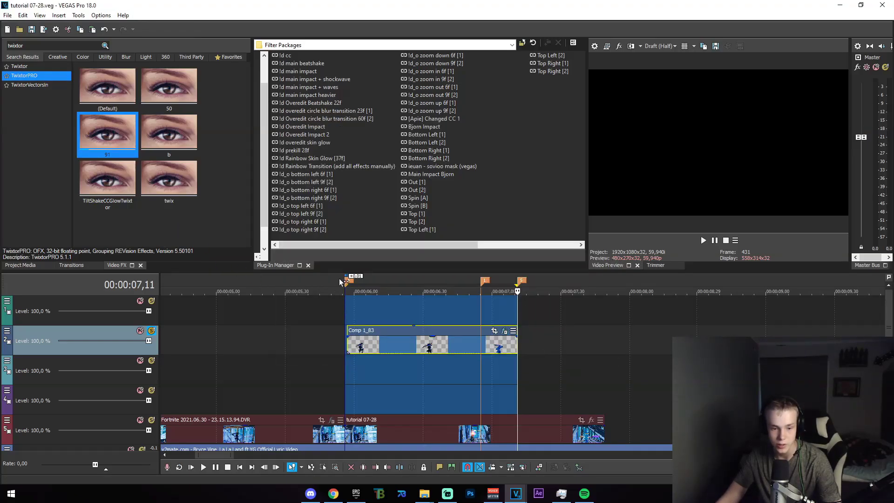
# Redo the time selection so it starts exactly at the Comp 1_83 clip's first frame and ends at 00:00:07,11.
pyautogui.click(349, 285)
pyautogui.moveTo(349, 287)
pyautogui.mouseDown()
pyautogui.moveTo(350, 317)
pyautogui.moveTo(518, 311)
pyautogui.mouseUp()
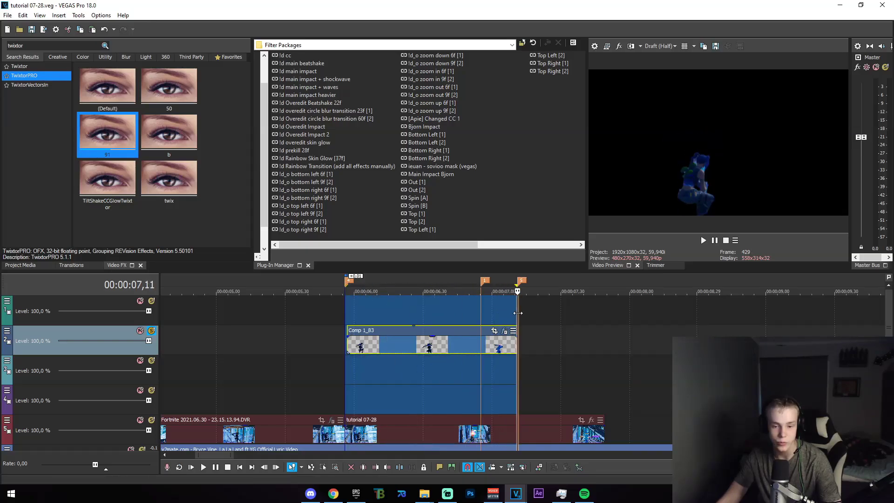
pyautogui.click(347, 286)
pyautogui.moveTo(350, 319); pyautogui.dragTo(517, 320)
# Render the selected overlay in QuickTime 7 format with the rgb alpha template as tutorial 07-28 roto 1.mov.
pyautogui.click(7, 15)
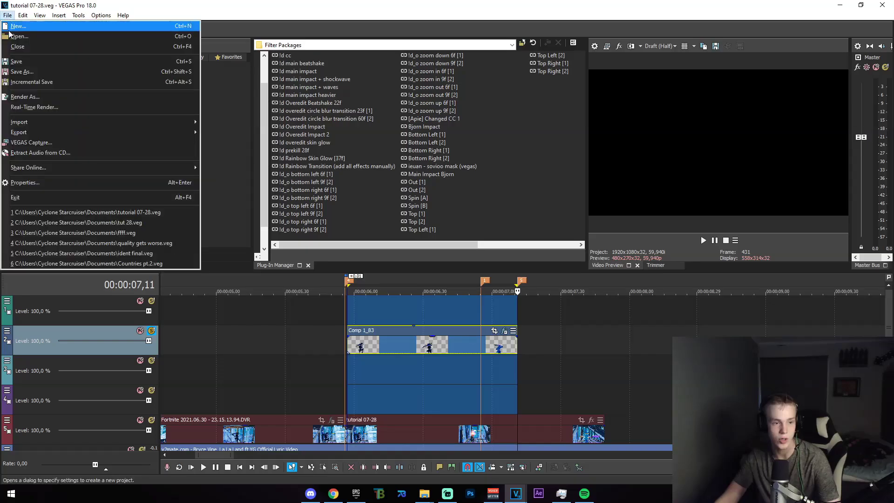
pyautogui.click(28, 96)
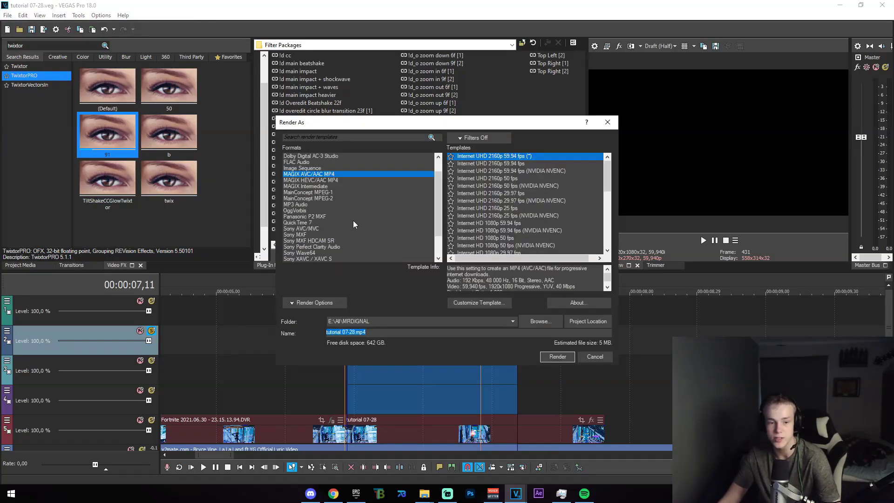
pyautogui.click(317, 223)
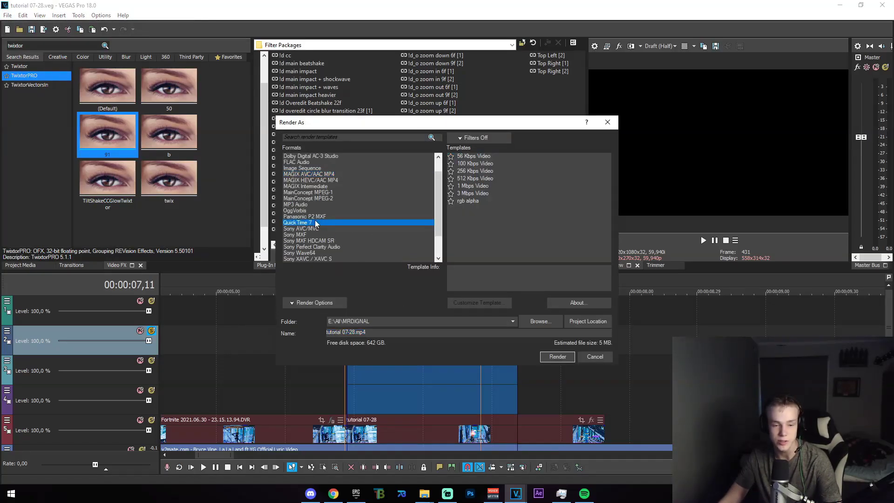
pyautogui.click(485, 201)
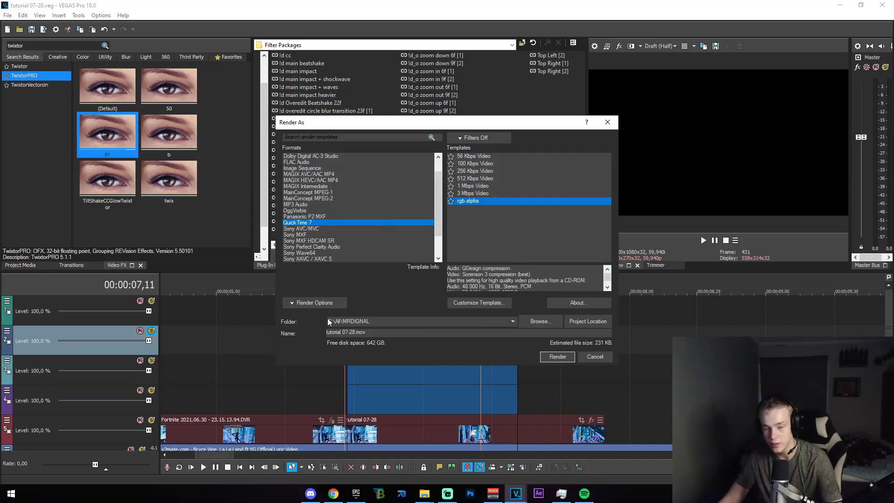
pyautogui.write('roto 1')
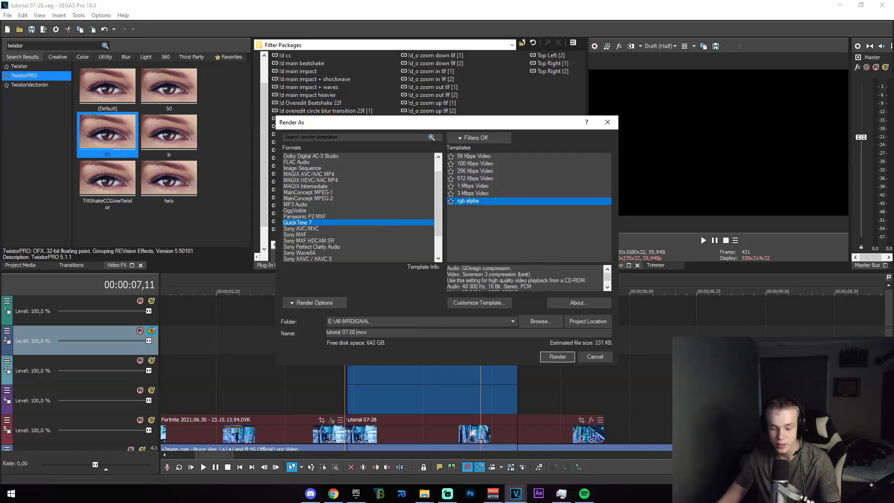
pyautogui.click(554, 357)
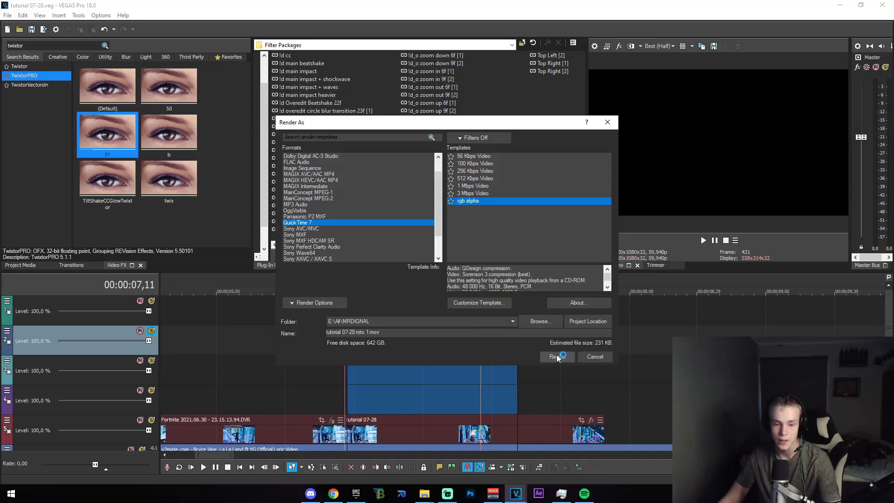